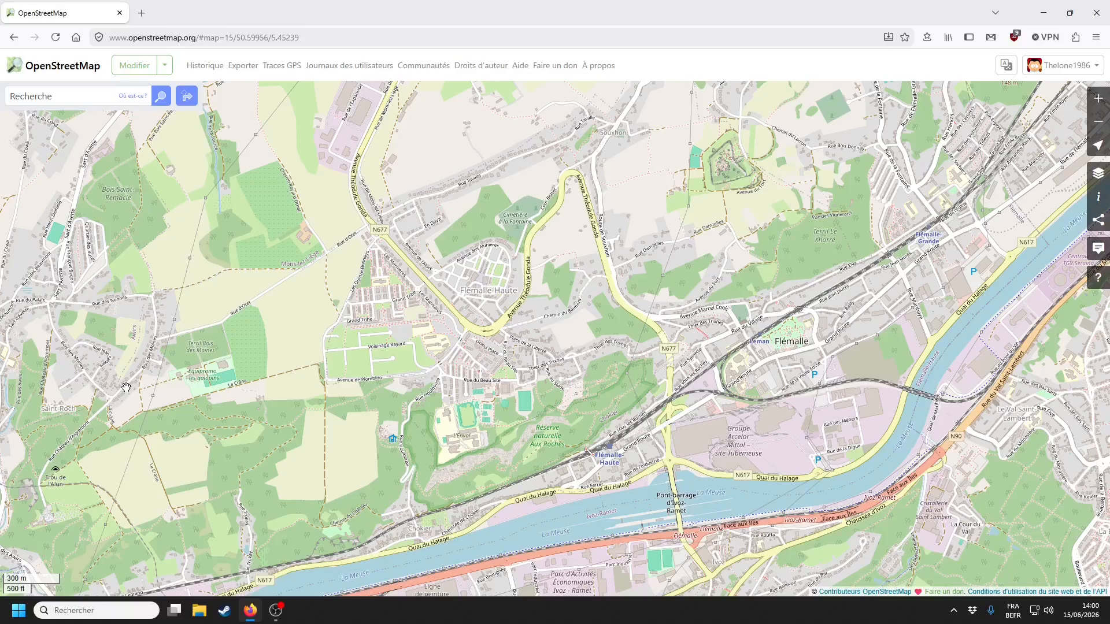
# - Open the current Flémalle map view in the iD editor
pyautogui.click(134, 65)
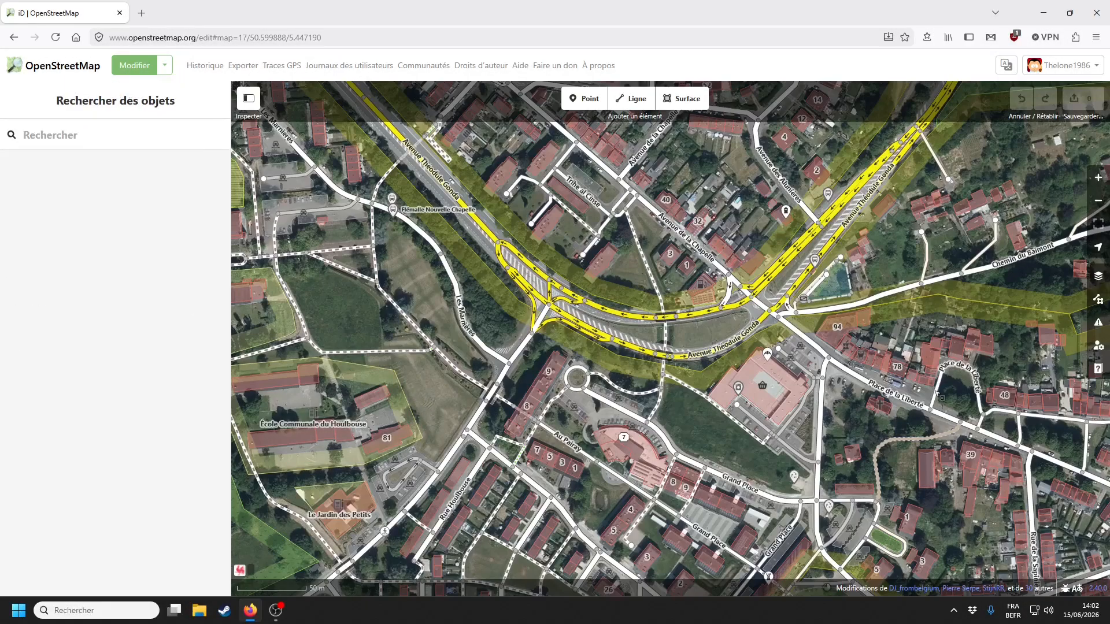
# - Show the issues list with checks set to all features, revealing six warnings
pyautogui.click(1091, 325)
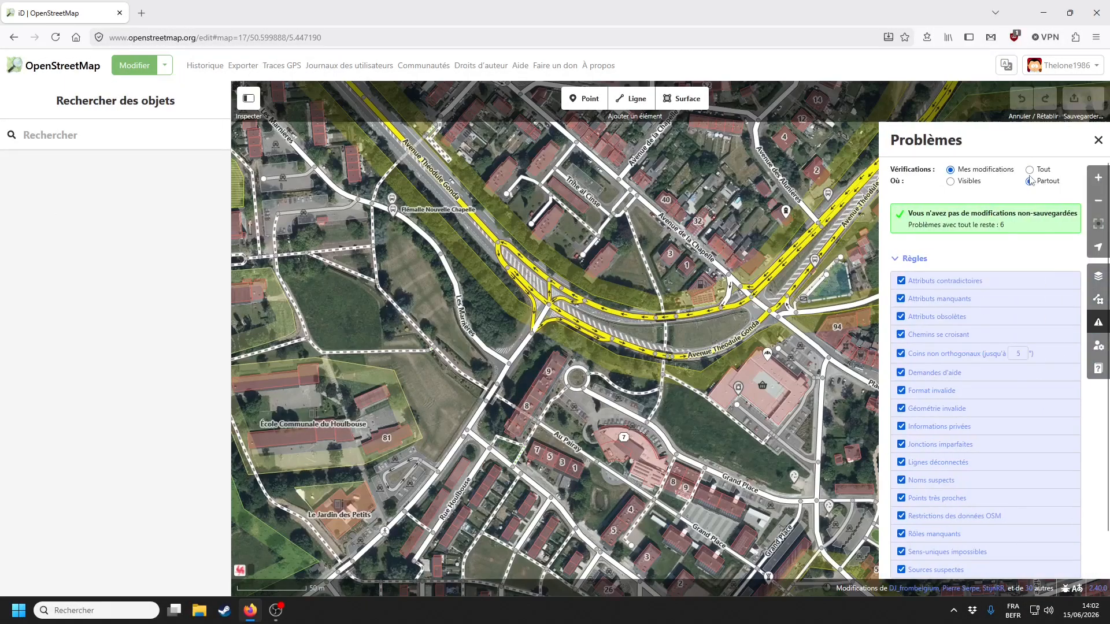
pyautogui.click(1029, 170)
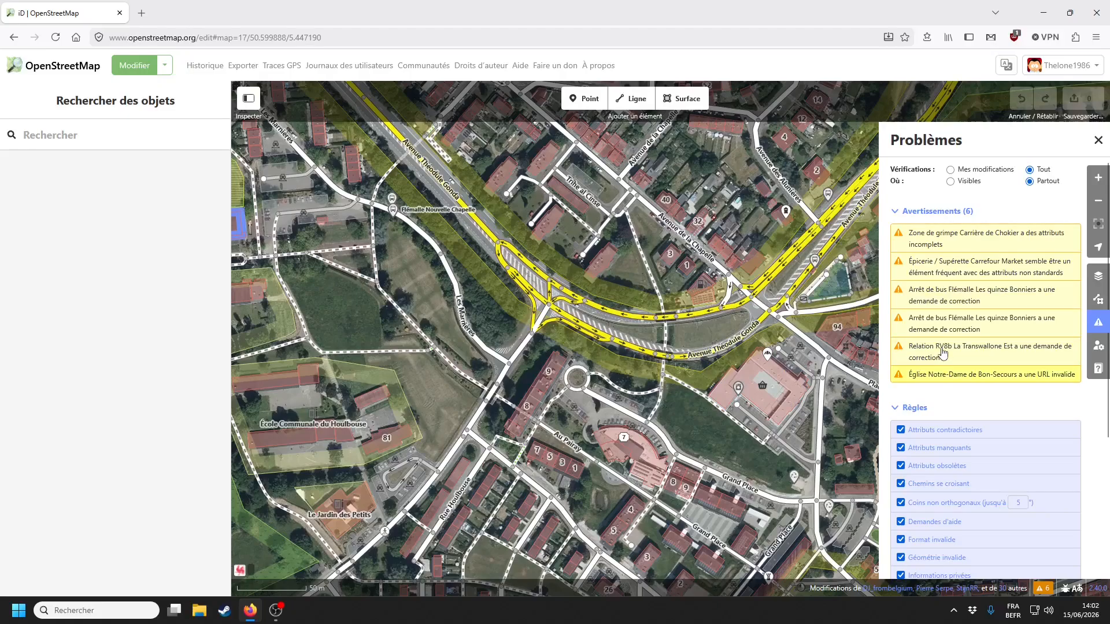
# - Accept the suggested fix tagging Carrefour Market as a supermarket
pyautogui.click(954, 265)
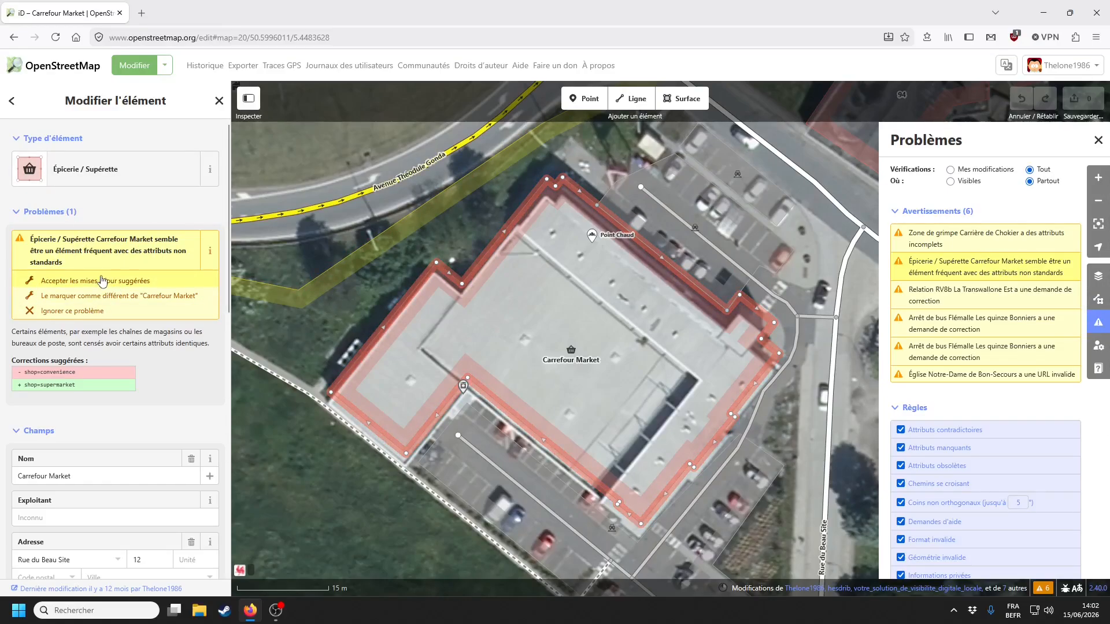
pyautogui.click(101, 280)
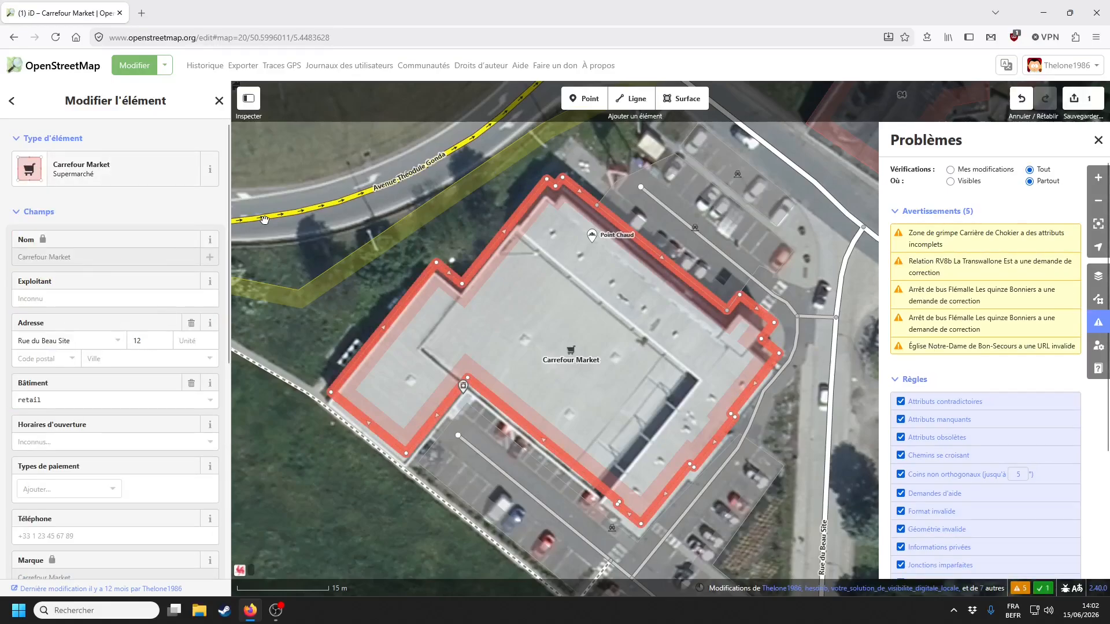
pyautogui.moveTo(342, 311); pyautogui.dragTo(619, 383)
# - Apply the suggested fix to the Carrière de Chokier climbing area, then go to the bus stop warning
pyautogui.click(999, 245)
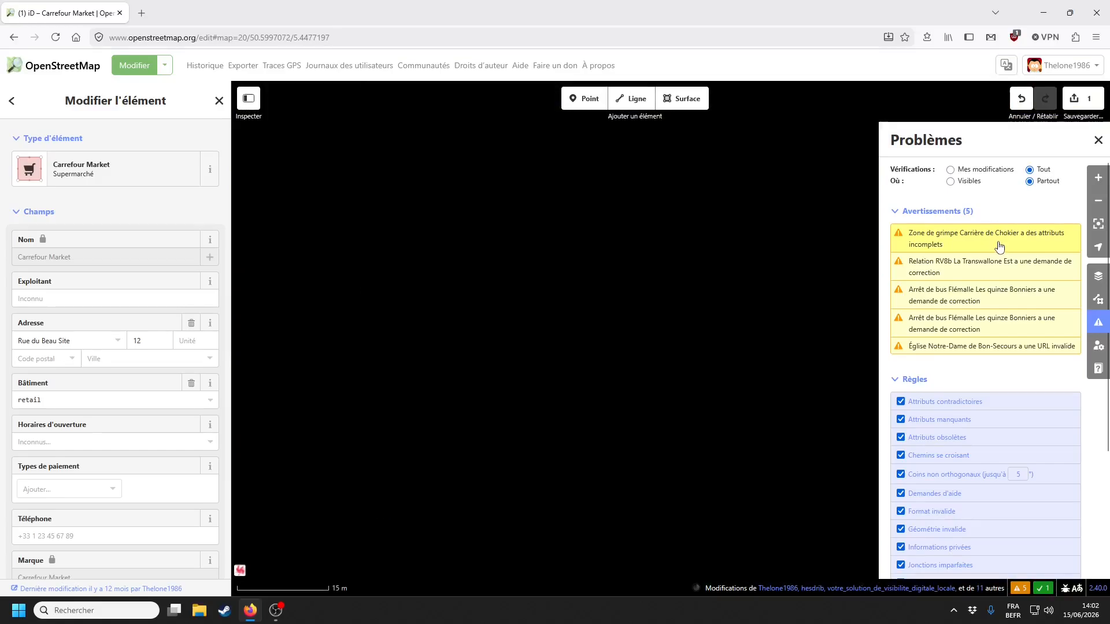
pyautogui.click(135, 272)
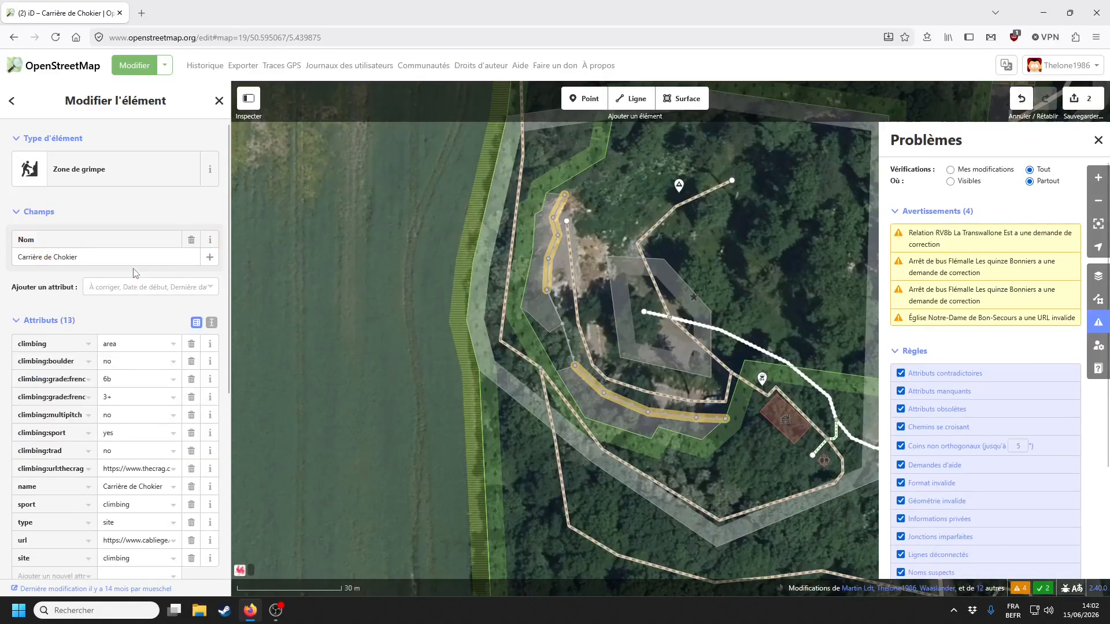
pyautogui.click(977, 265)
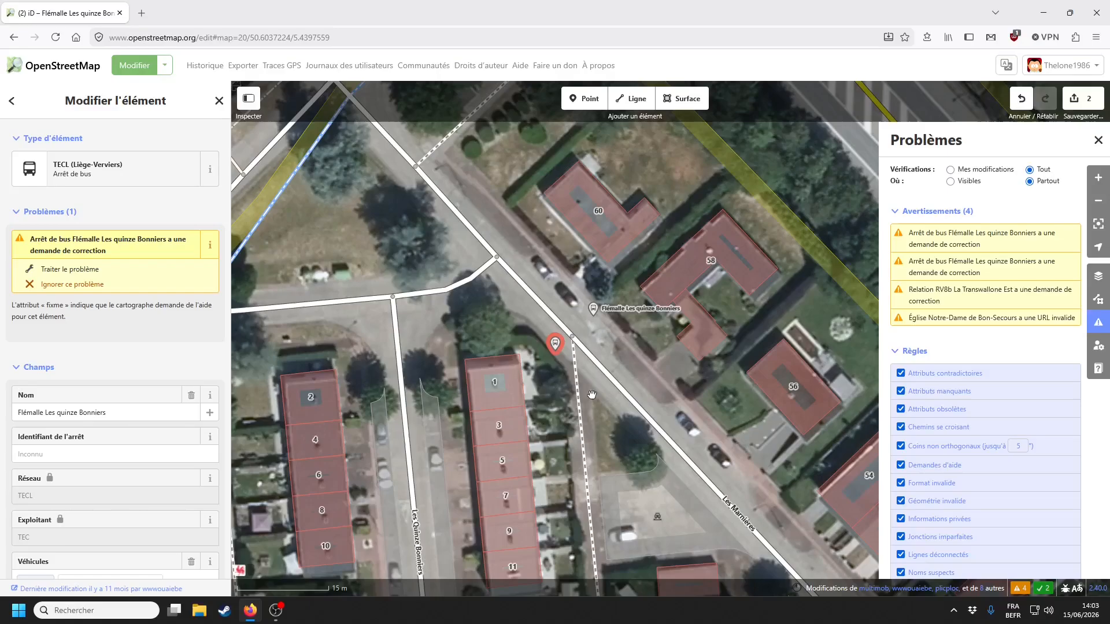
# - Enable Mapillary photos and view street photos beside the Les quinze Bonniers bus stop
pyautogui.scroll(-7, 116, 411)
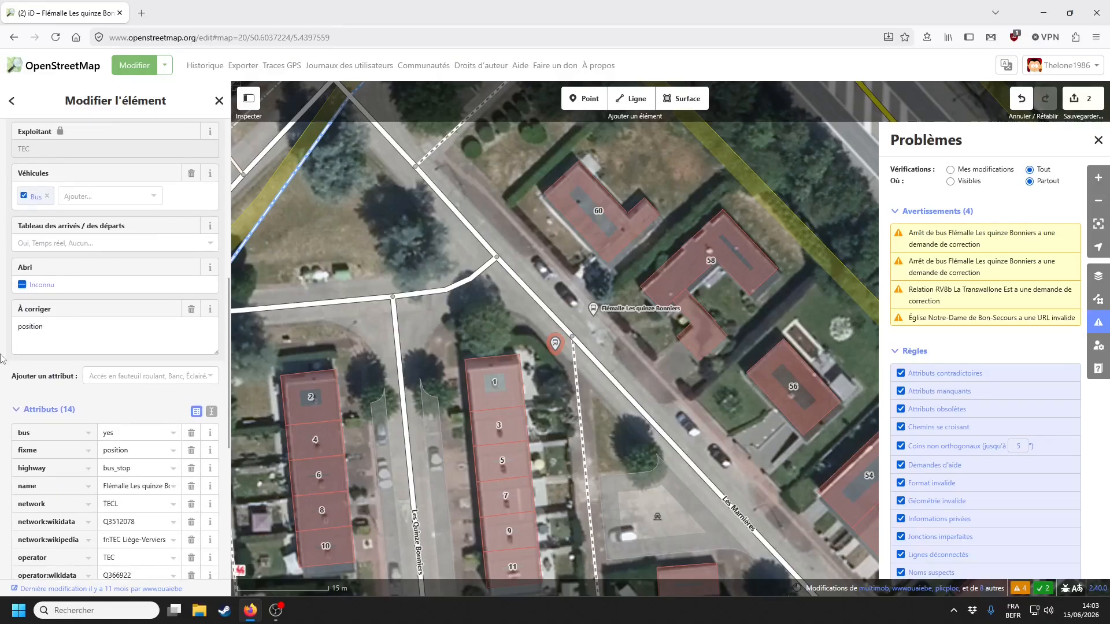
pyautogui.click(658, 376)
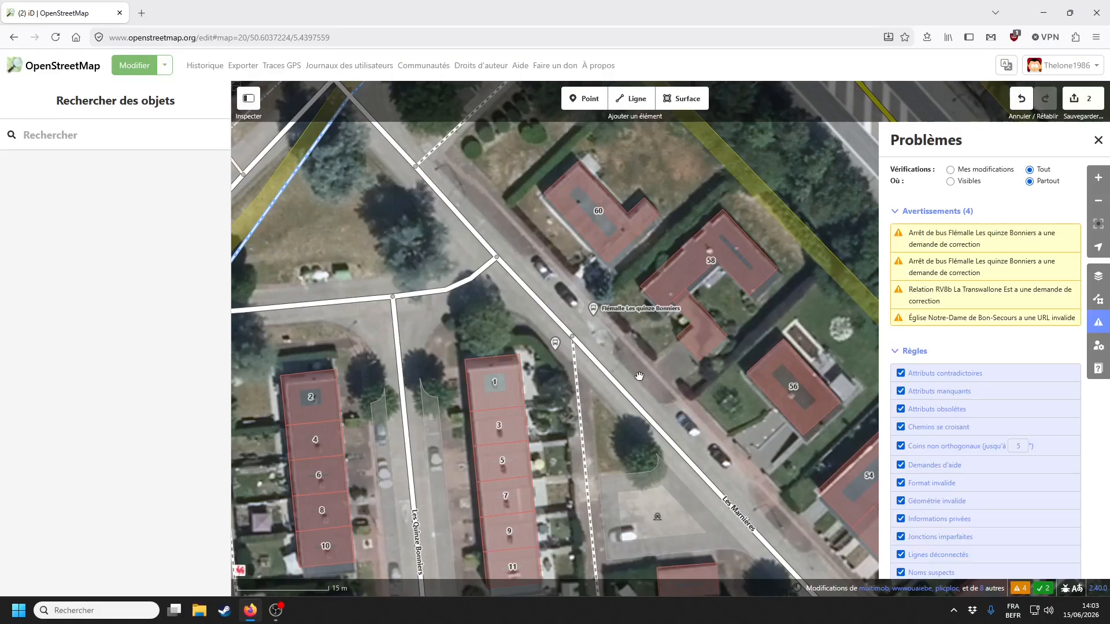
pyautogui.press('u')
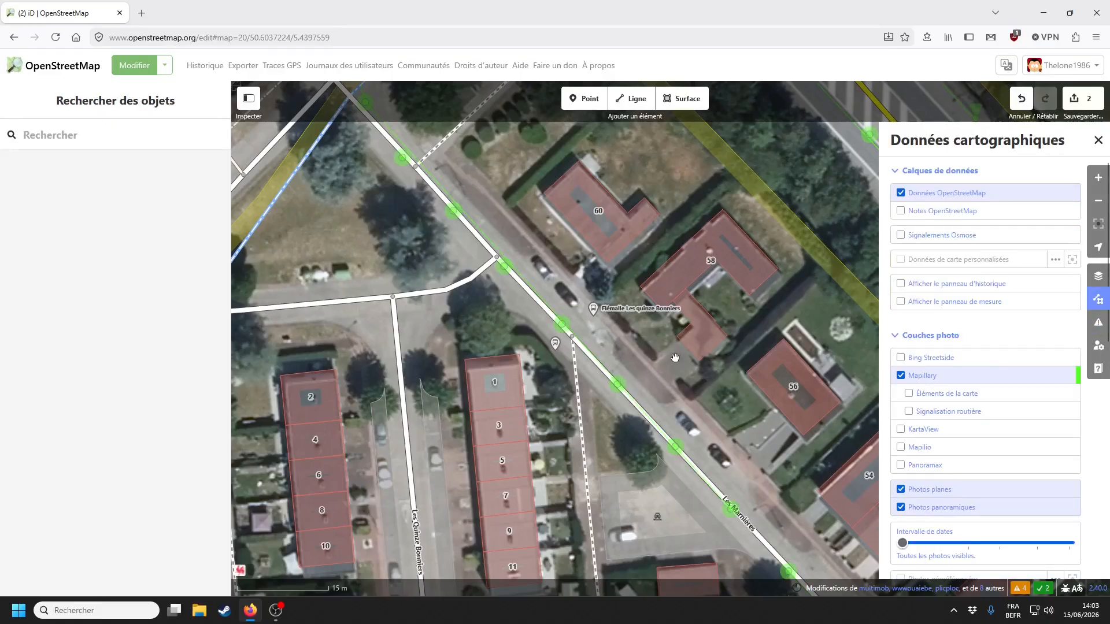
pyautogui.click(562, 325)
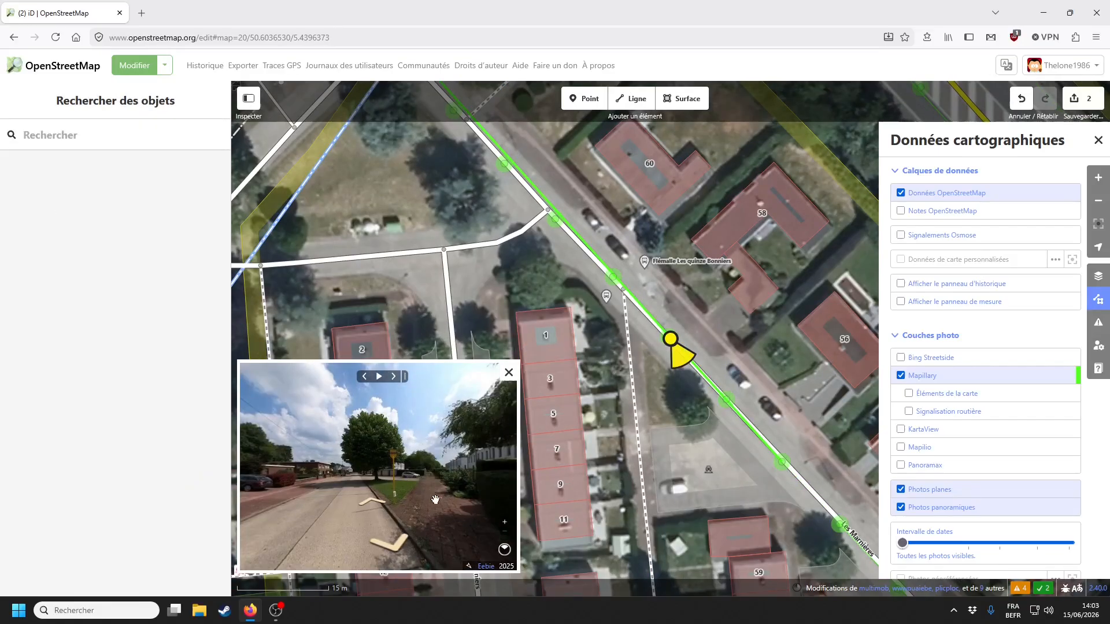
pyautogui.click(607, 296)
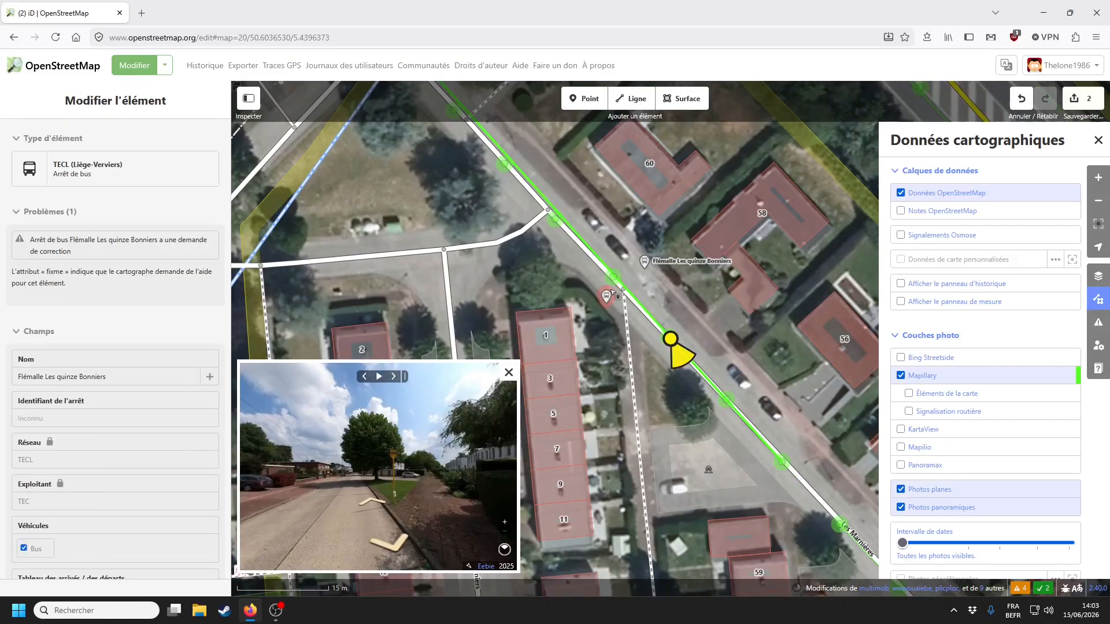
# - Select the bus stop and inspect the neighbouring dashed footway's tags
pyautogui.click(611, 292)
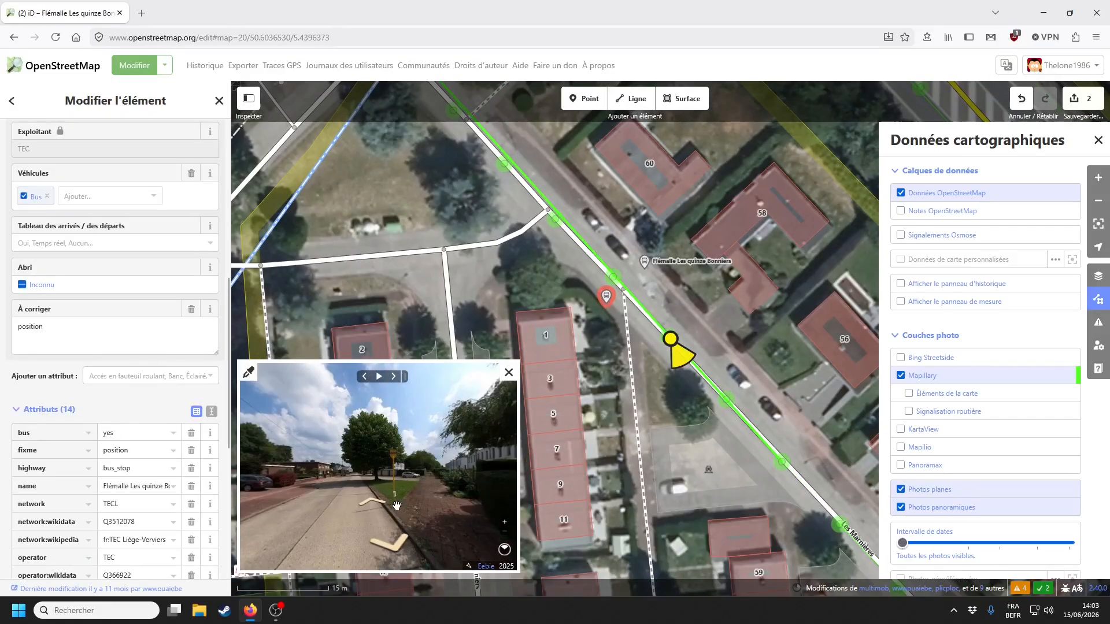
pyautogui.scroll(5, 397, 506)
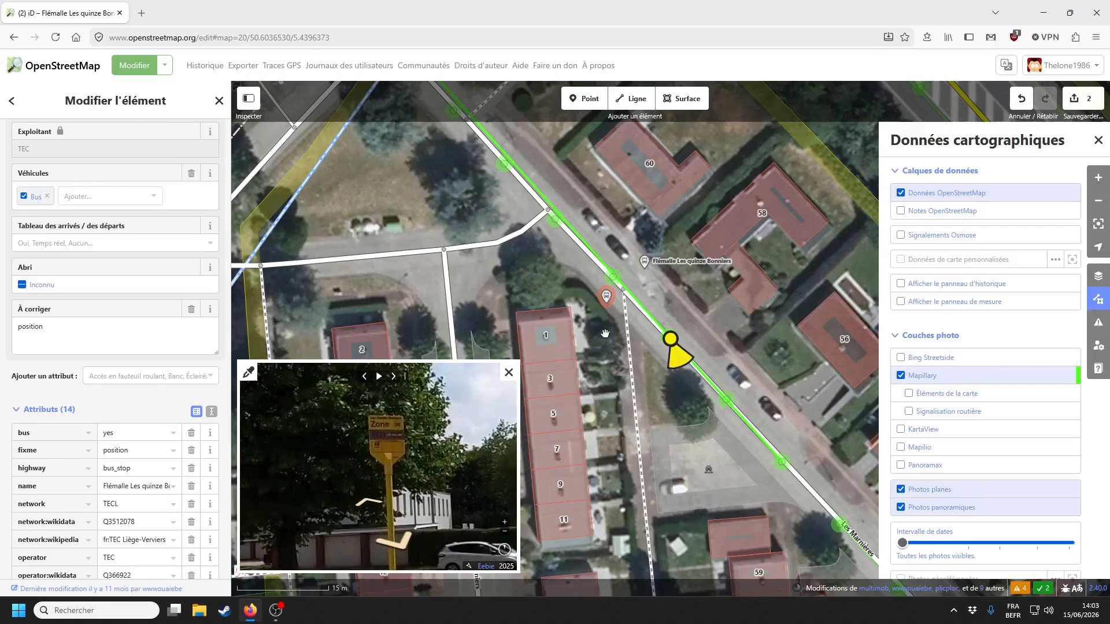
pyautogui.scroll(-5, 367, 463)
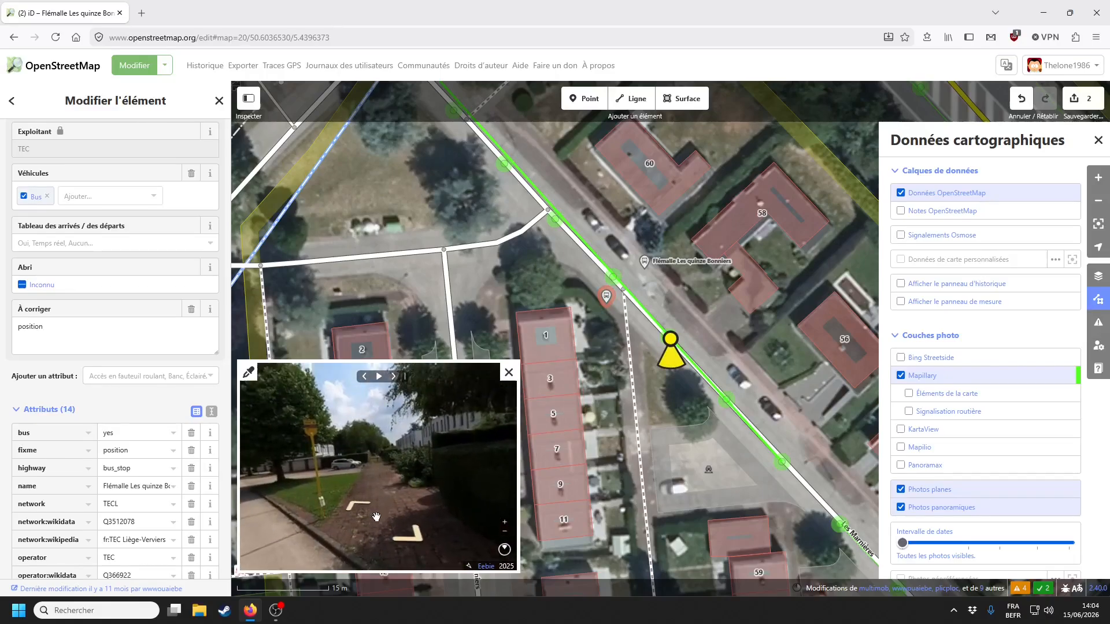
pyautogui.click(635, 391)
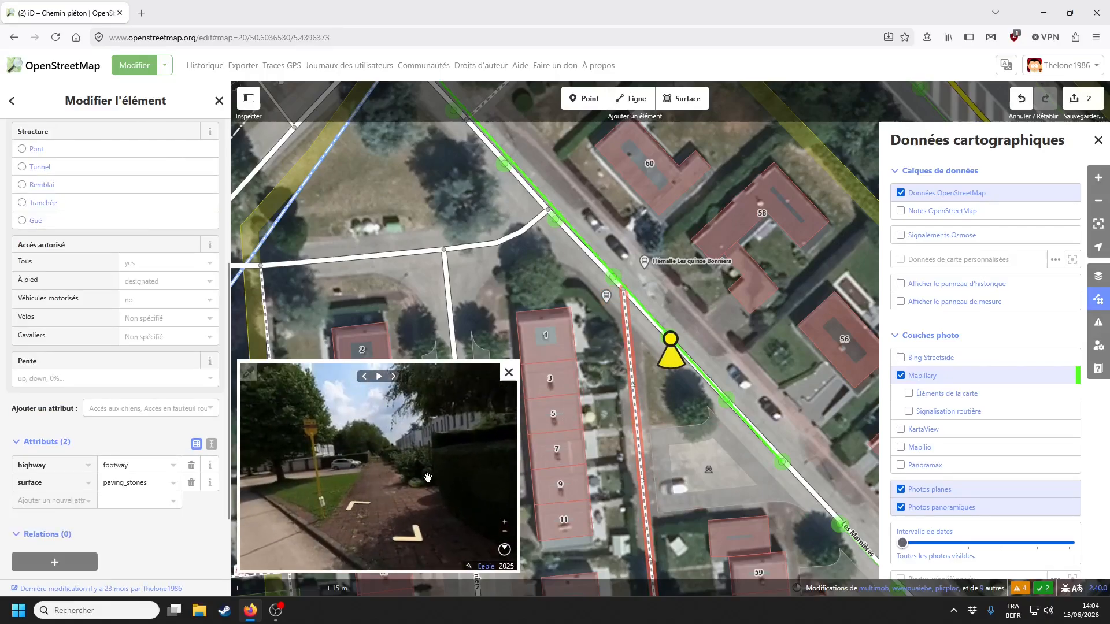
pyautogui.click(643, 351)
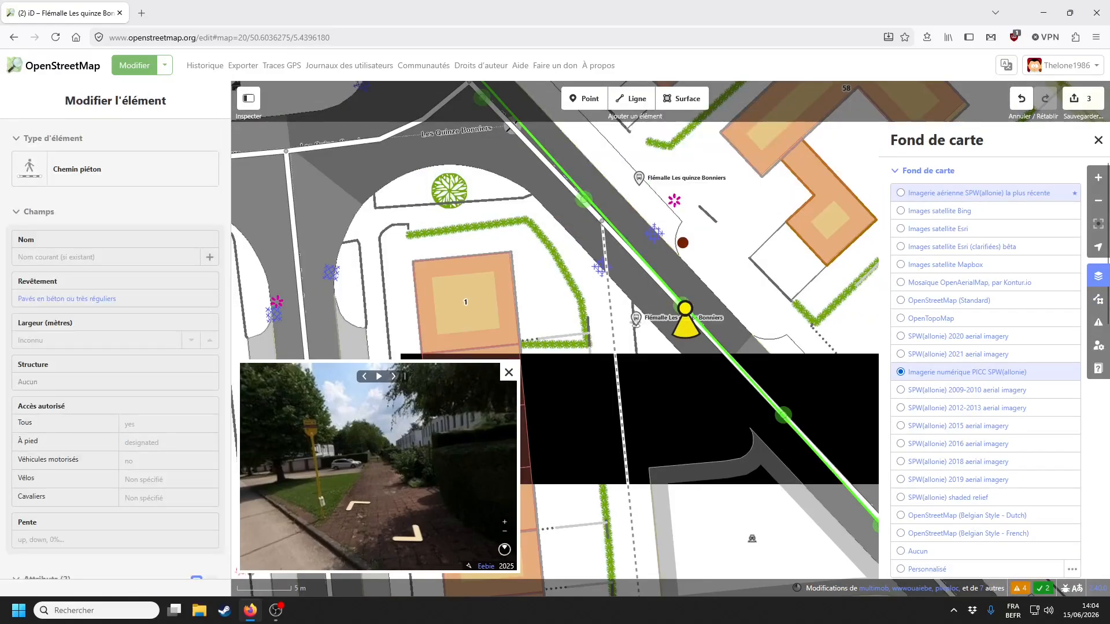
# - Switch the background imagery to PICC digital imagery
pyautogui.press('Escape')
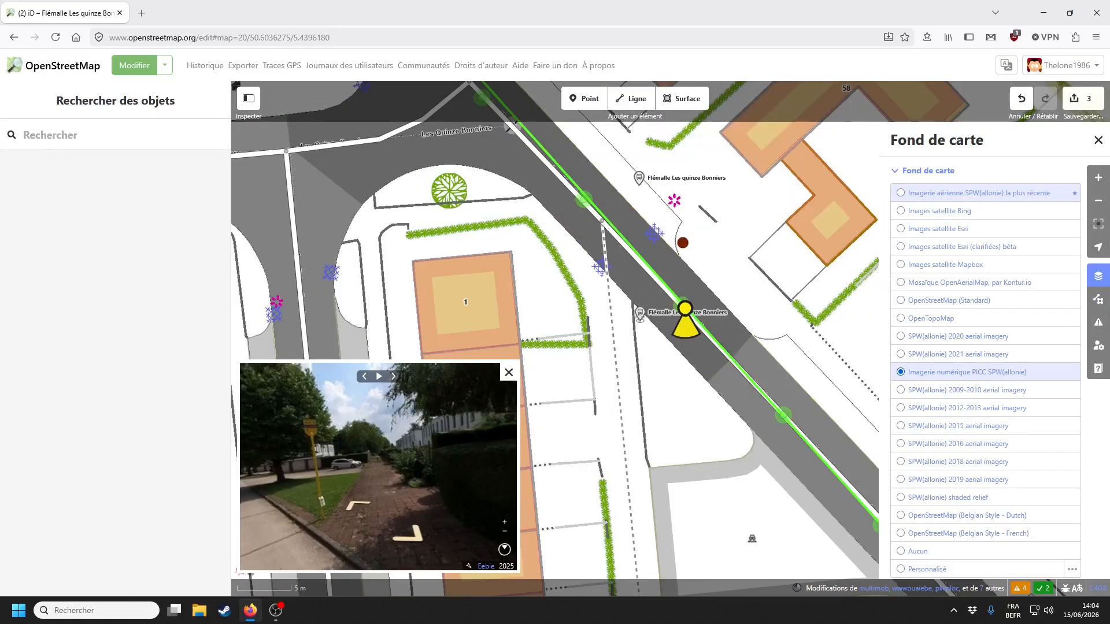
pyautogui.scroll(2, 608, 312)
pyautogui.click(606, 306)
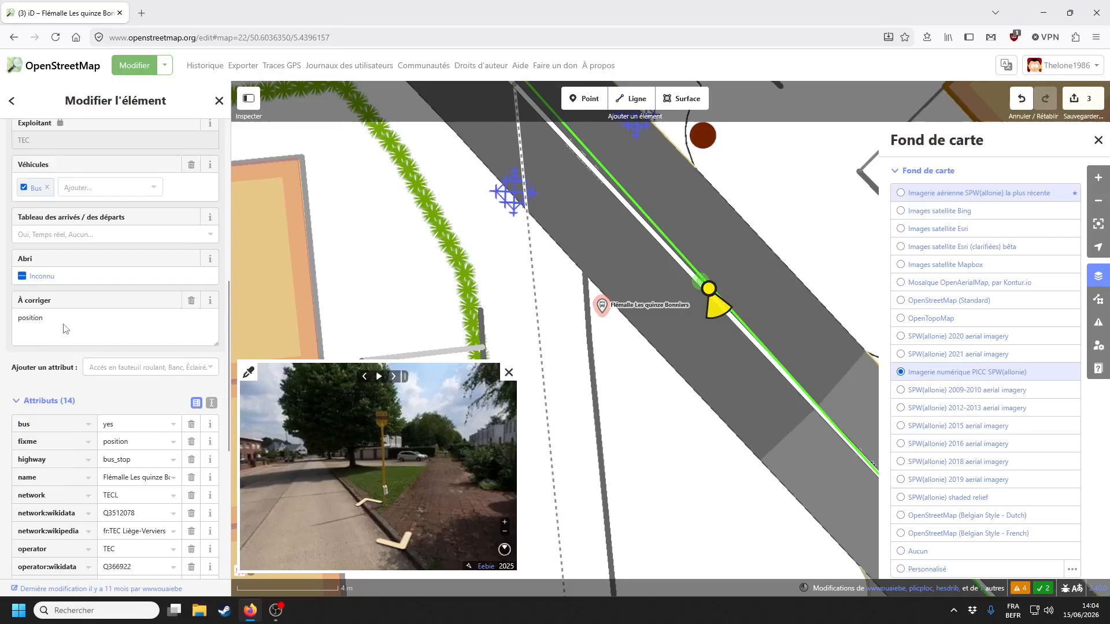
pyautogui.scroll(4, 70, 347)
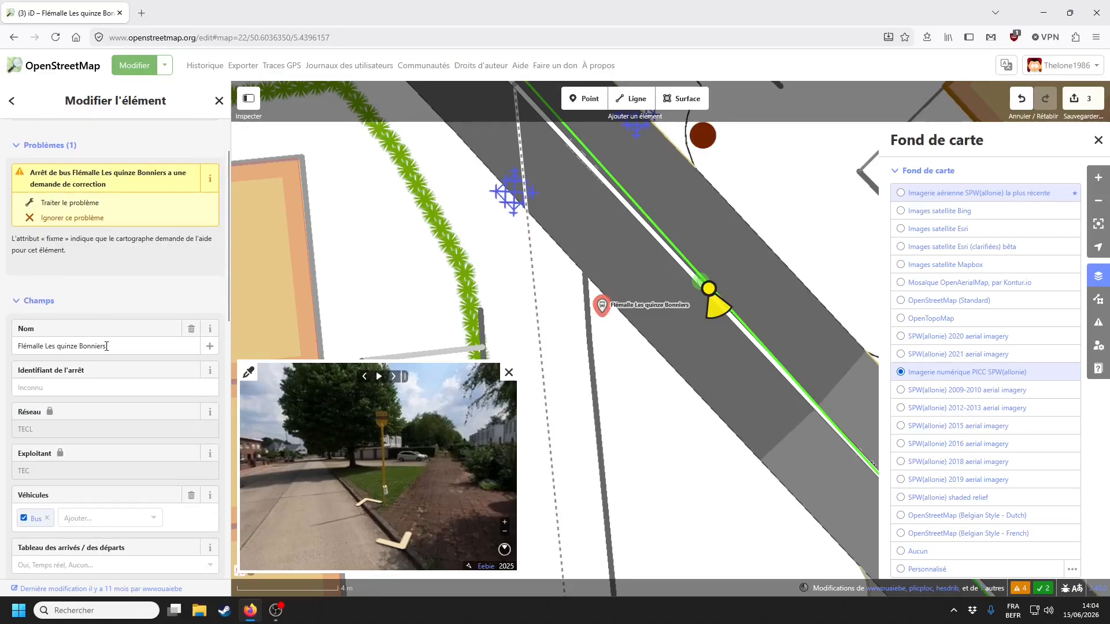
pyautogui.scroll(-4, 86, 324)
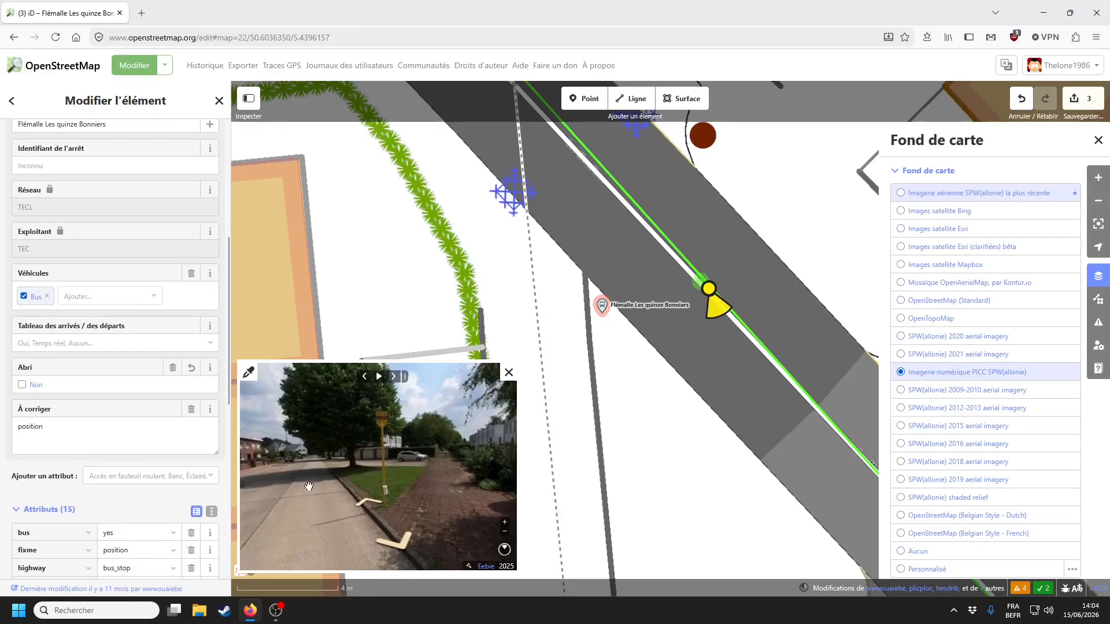
# - Check the street photo and remove the position fixme from the bus stop
pyautogui.moveTo(405, 463); pyautogui.dragTo(391, 414)
pyautogui.scroll(4, 392, 414)
pyautogui.scroll(-5, 359, 430)
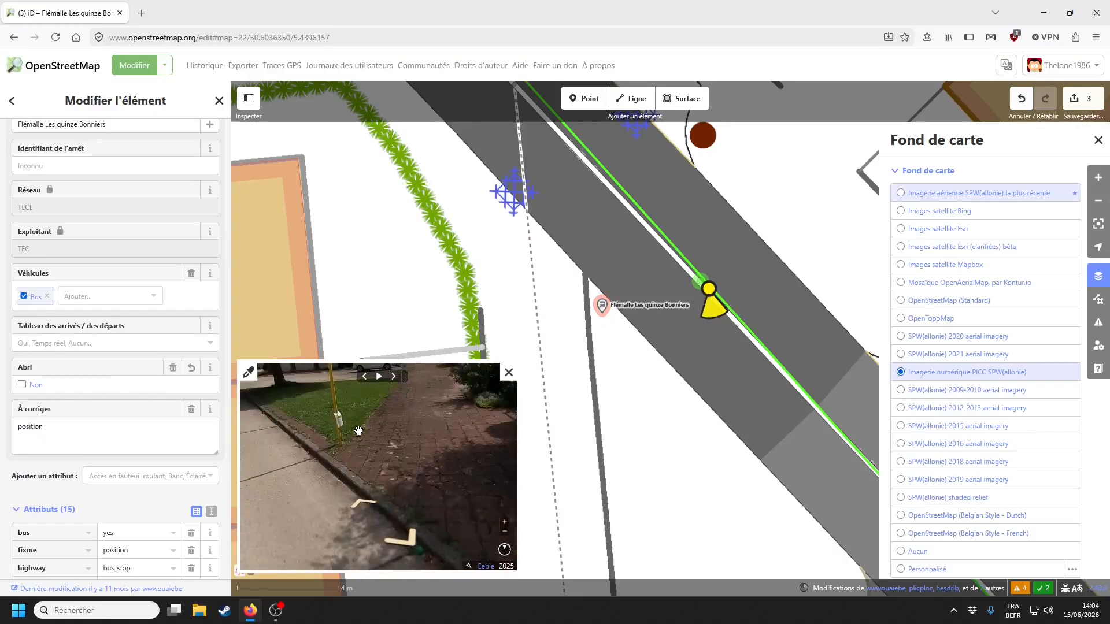
pyautogui.scroll(-2, 91, 451)
pyautogui.click(191, 298)
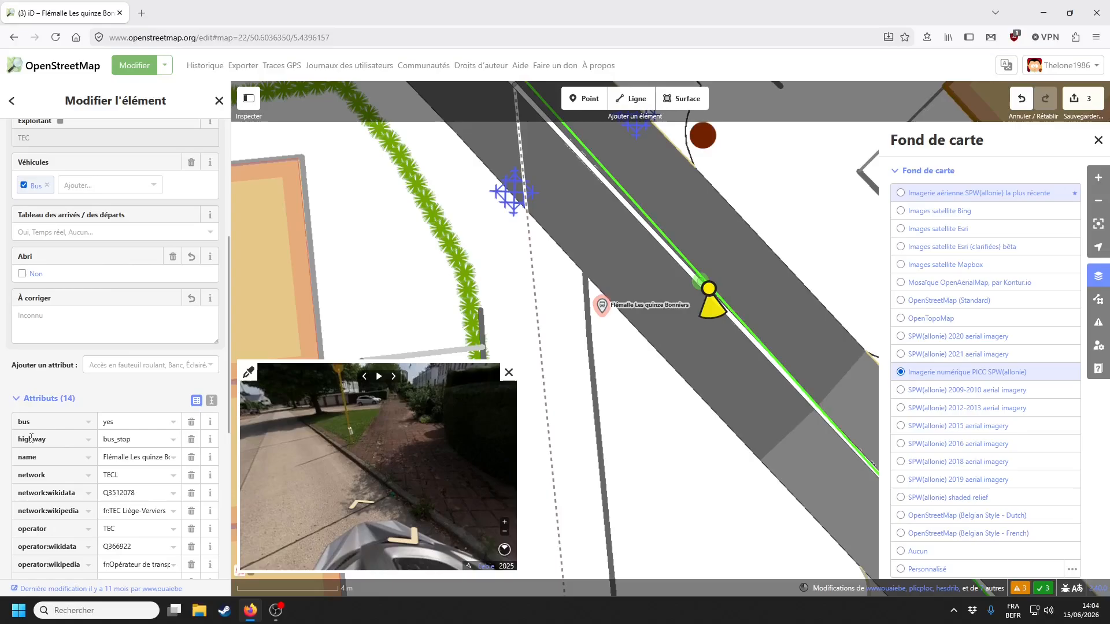
# - Look along the road in the street photo and centre the map on the other bus stop
pyautogui.scroll(-2, 108, 526)
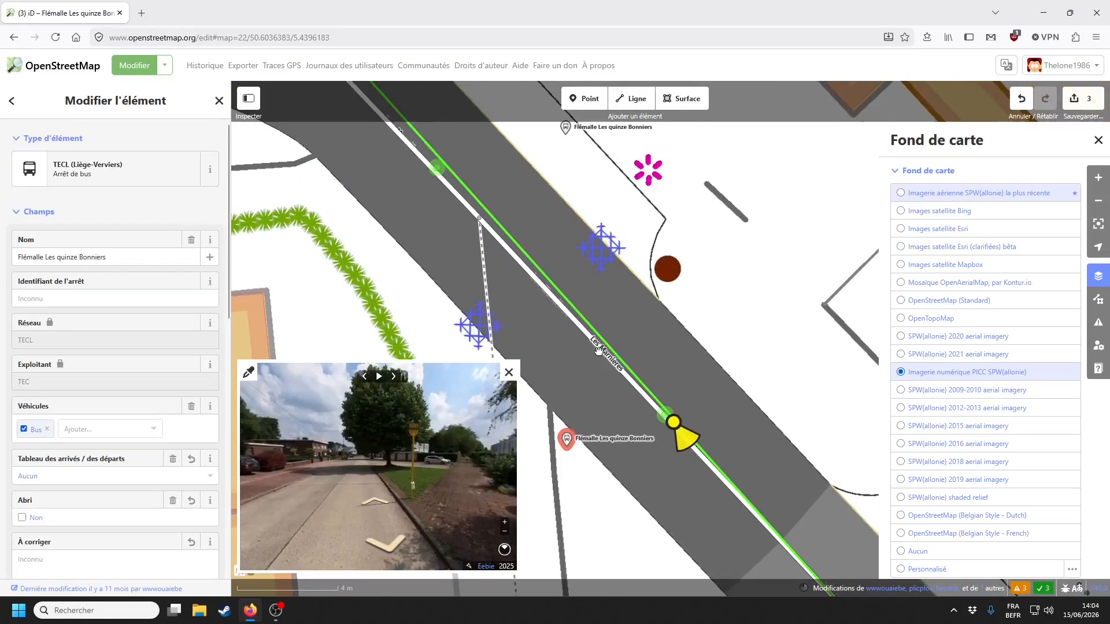
pyautogui.scroll(-2, 593, 321)
pyautogui.moveTo(321, 455); pyautogui.dragTo(422, 478)
pyautogui.scroll(4, 470, 501)
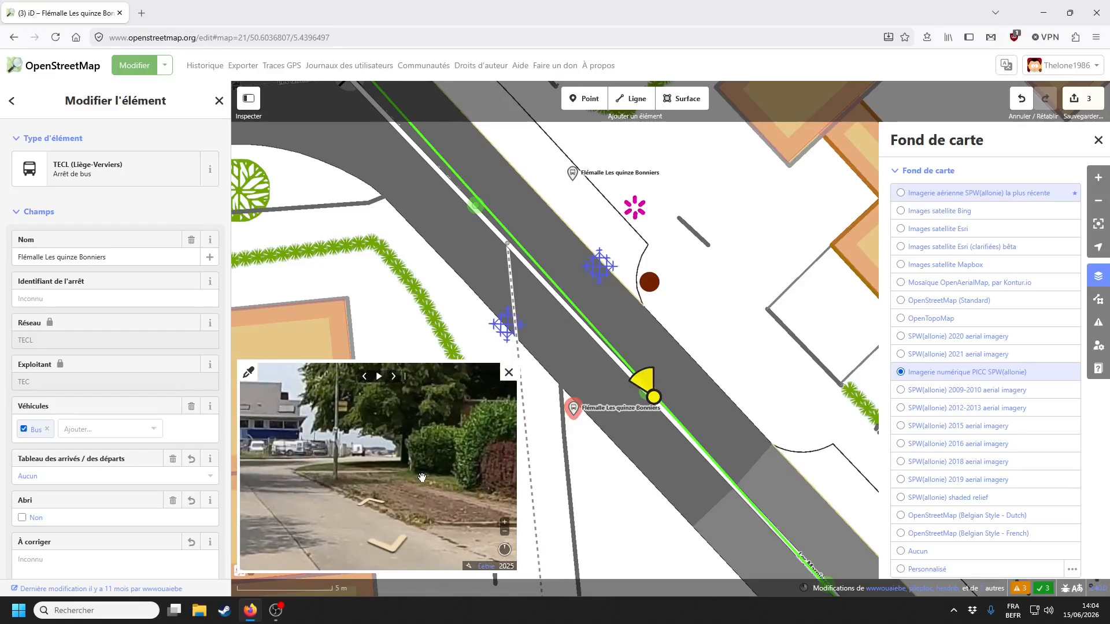
pyautogui.moveTo(337, 413); pyautogui.dragTo(419, 445)
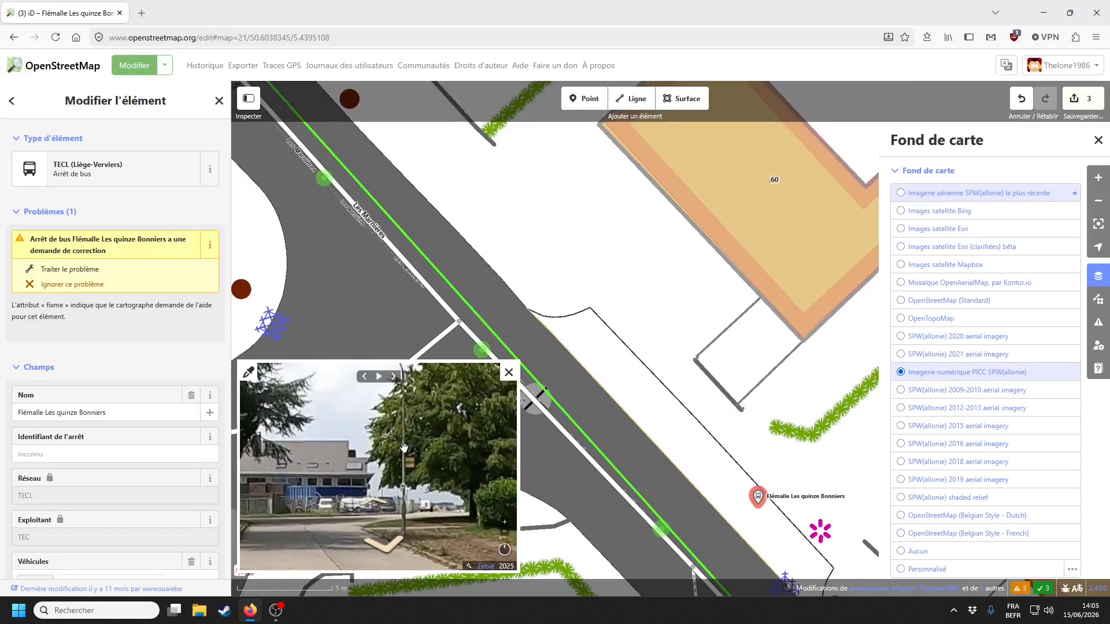
pyautogui.moveTo(496, 250); pyautogui.dragTo(607, 362)
pyautogui.moveTo(529, 259); pyautogui.dragTo(571, 292)
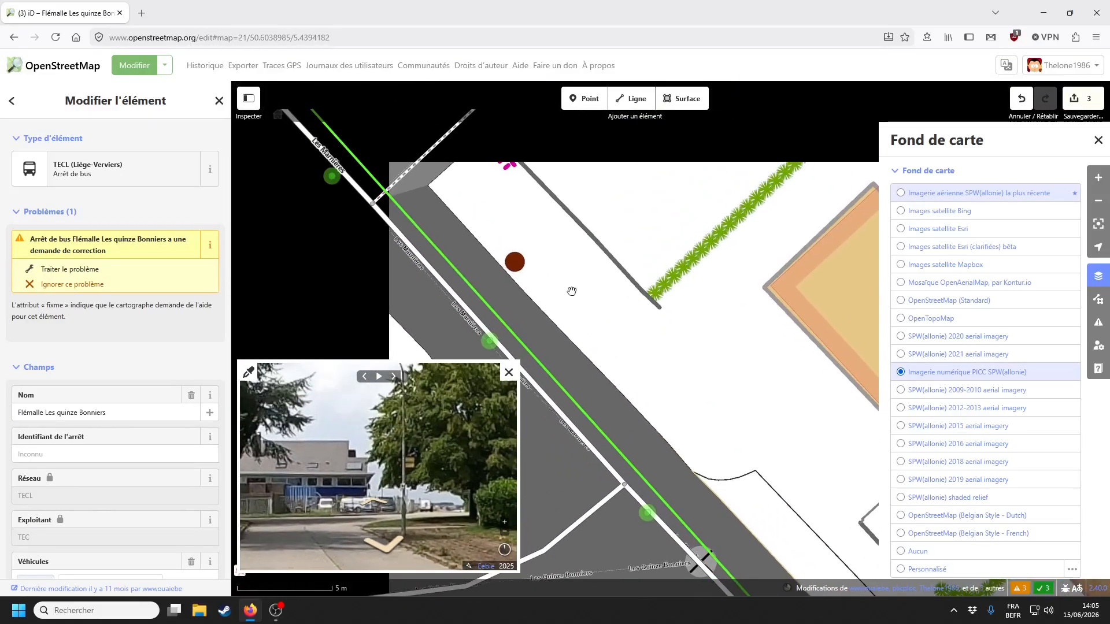
pyautogui.press('z')
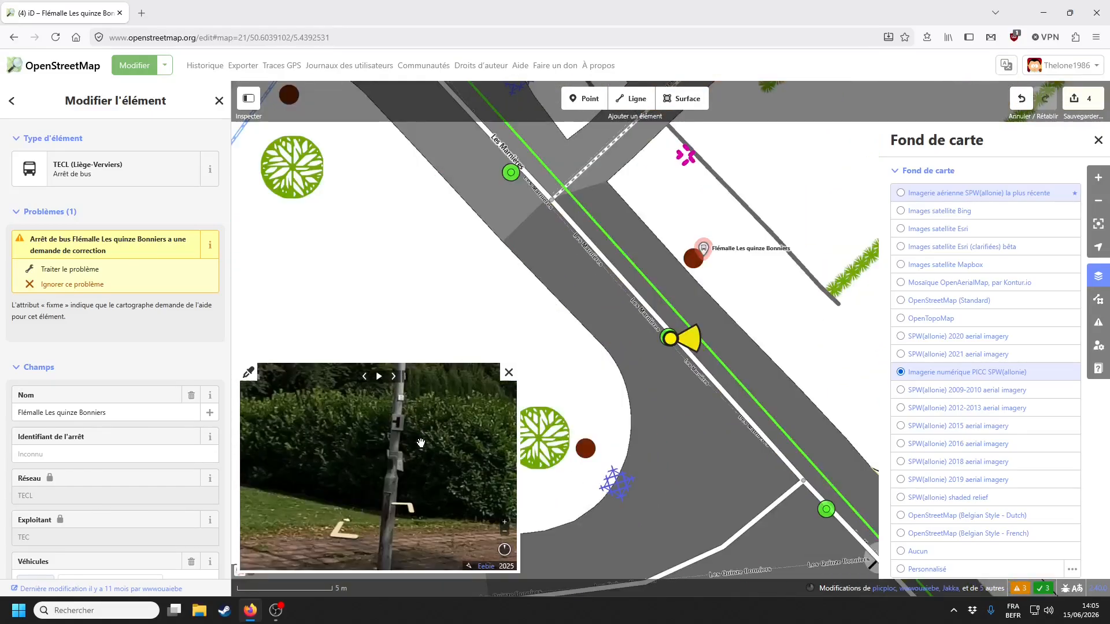
pyautogui.moveTo(421, 447); pyautogui.dragTo(407, 433)
# - Set the stop's shelter to Non and departures board to Aucun, delete its fixme, and move it onto the brown circle
pyautogui.moveTo(715, 258); pyautogui.dragTo(700, 400)
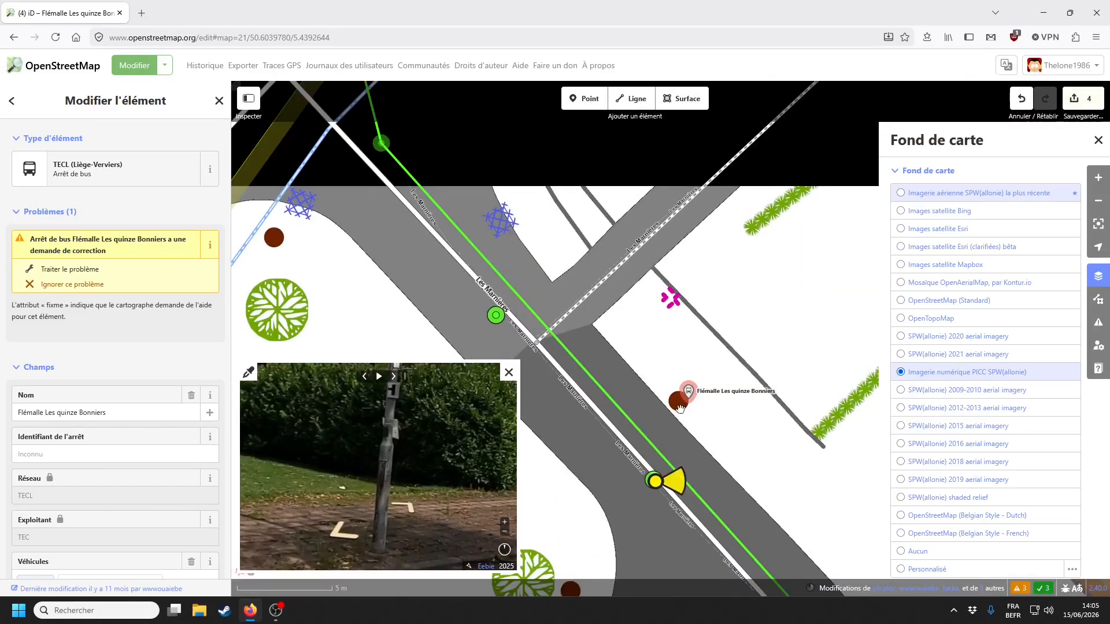
pyautogui.scroll(3, 700, 400)
pyautogui.scroll(-5, 64, 368)
pyautogui.click(53, 341)
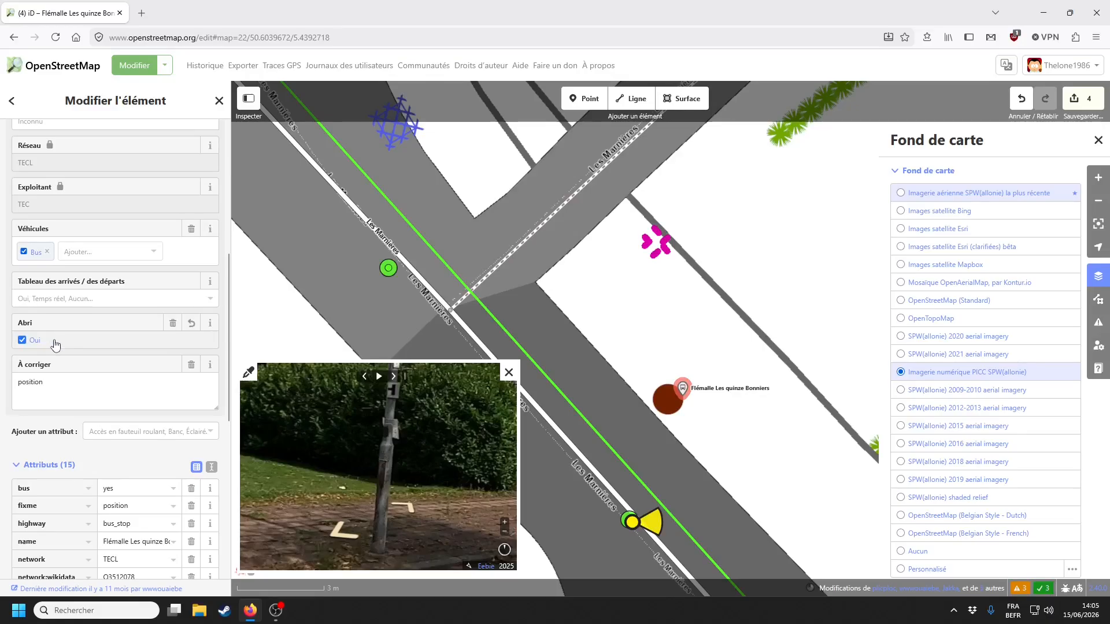
pyautogui.click(54, 341)
pyautogui.click(52, 300)
pyautogui.click(48, 360)
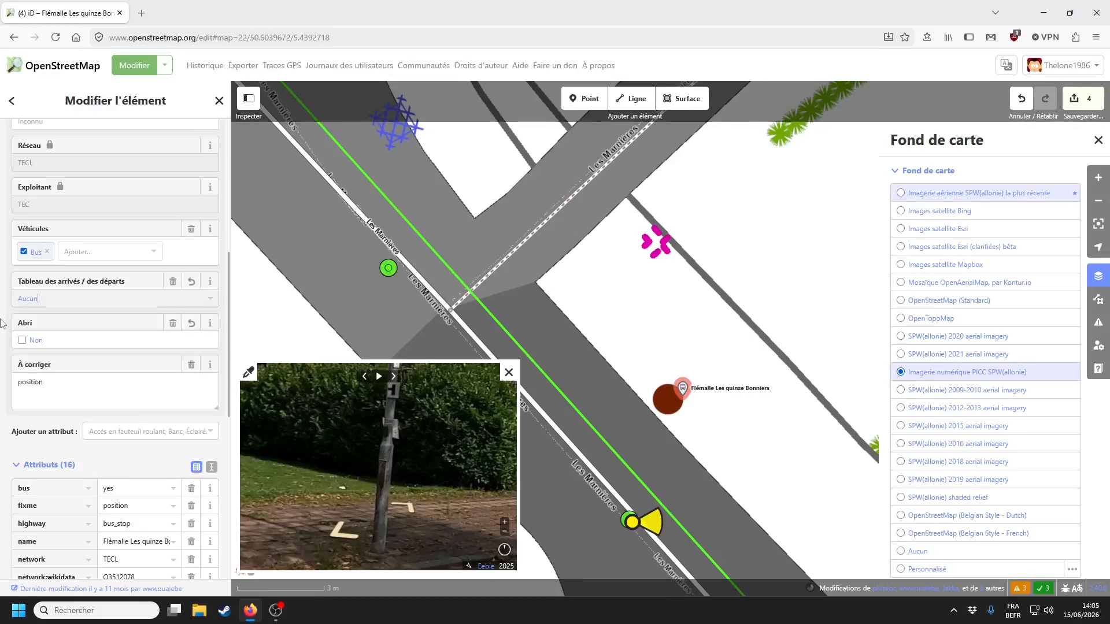
pyautogui.click(192, 365)
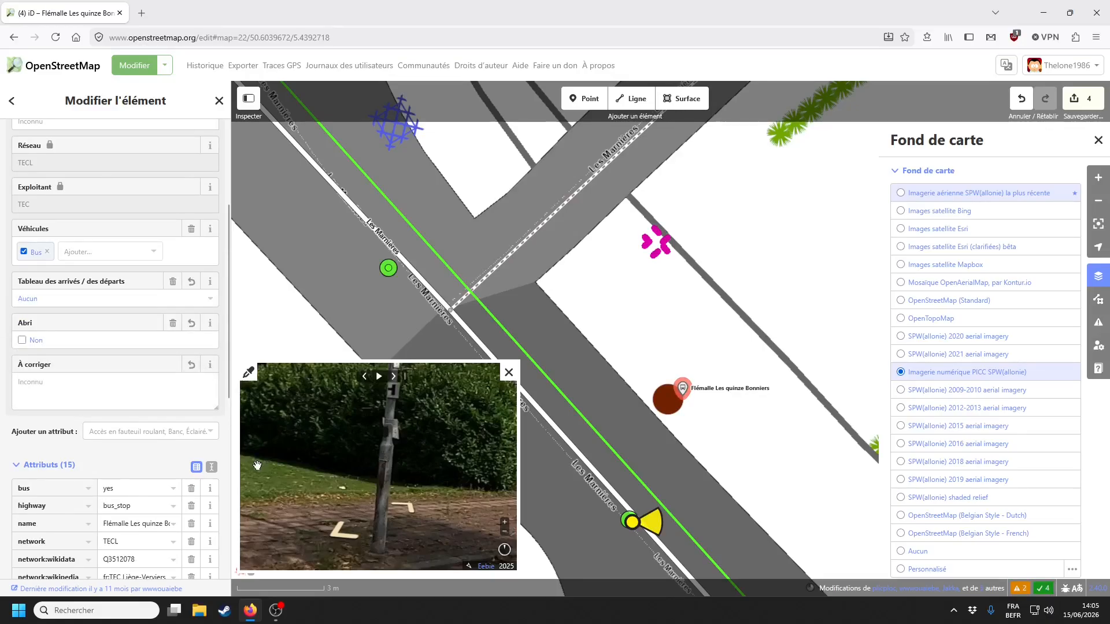
pyautogui.moveTo(692, 390); pyautogui.dragTo(675, 396)
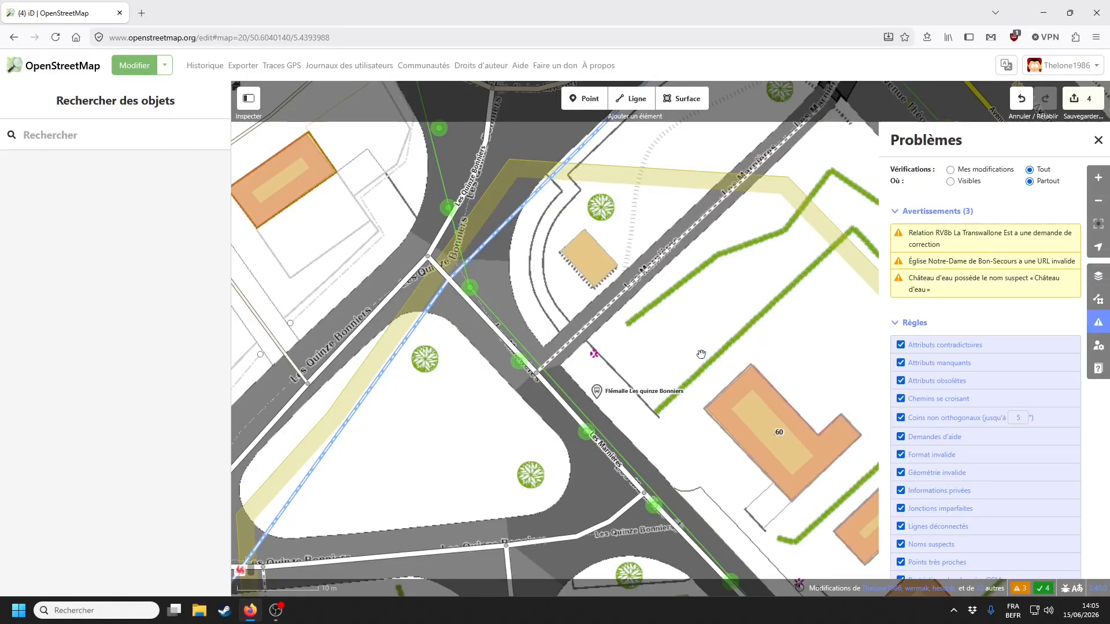
# - Switch the background to the latest SPW aerial imagery
pyautogui.moveTo(709, 352); pyautogui.dragTo(742, 469)
pyautogui.moveTo(657, 350); pyautogui.dragTo(632, 422)
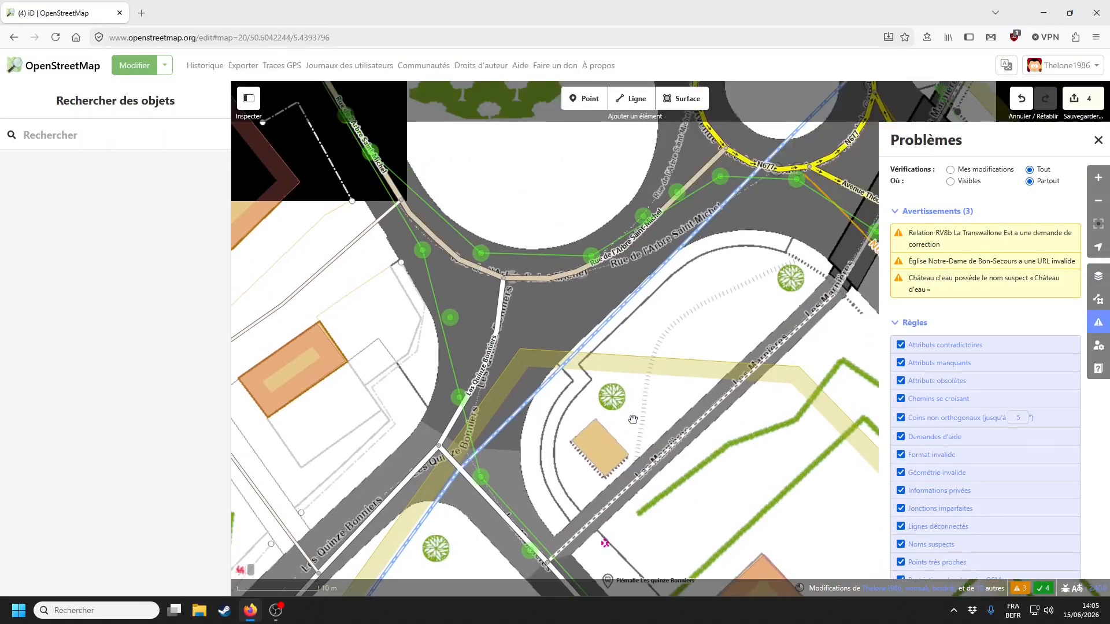
pyautogui.scroll(-5, 632, 421)
pyautogui.click(1098, 276)
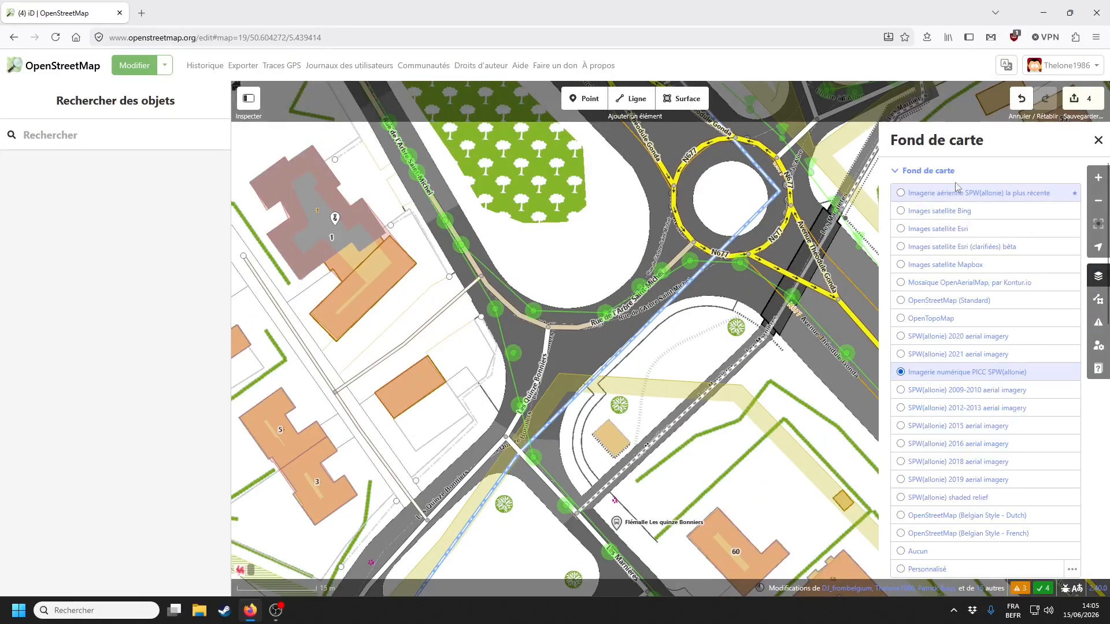
pyautogui.click(969, 193)
pyautogui.click(1098, 276)
# - Find the construction site and select the residential building with the fixme
pyautogui.moveTo(662, 203); pyautogui.dragTo(529, 462)
pyautogui.scroll(-3, 526, 457)
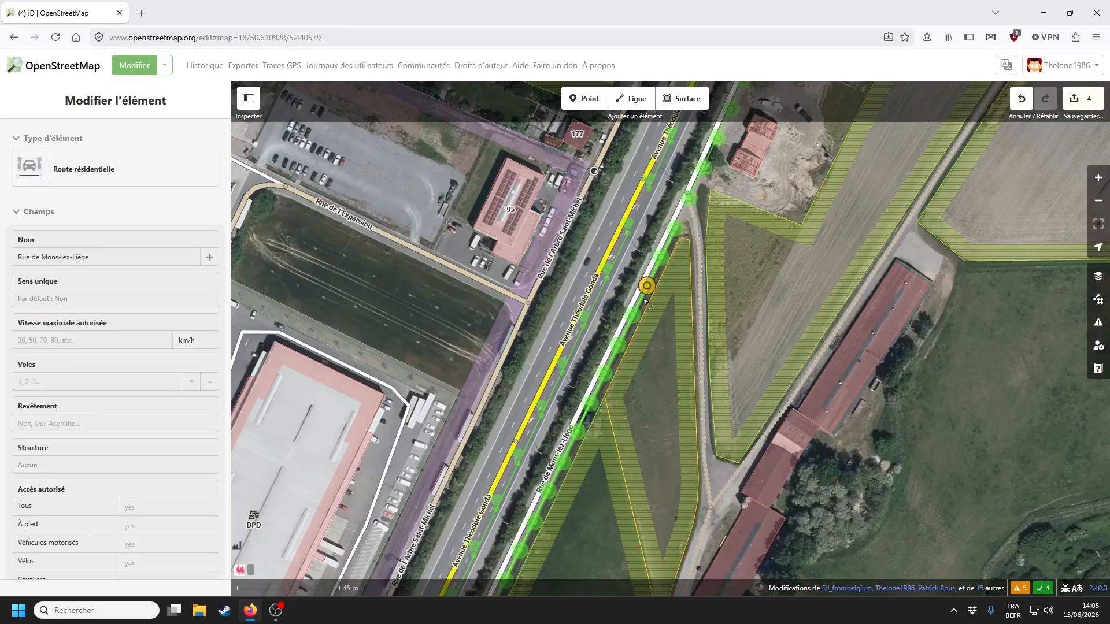
pyautogui.moveTo(669, 417); pyautogui.dragTo(665, 428)
pyautogui.moveTo(728, 228); pyautogui.dragTo(665, 429)
pyautogui.moveTo(755, 312); pyautogui.dragTo(728, 331)
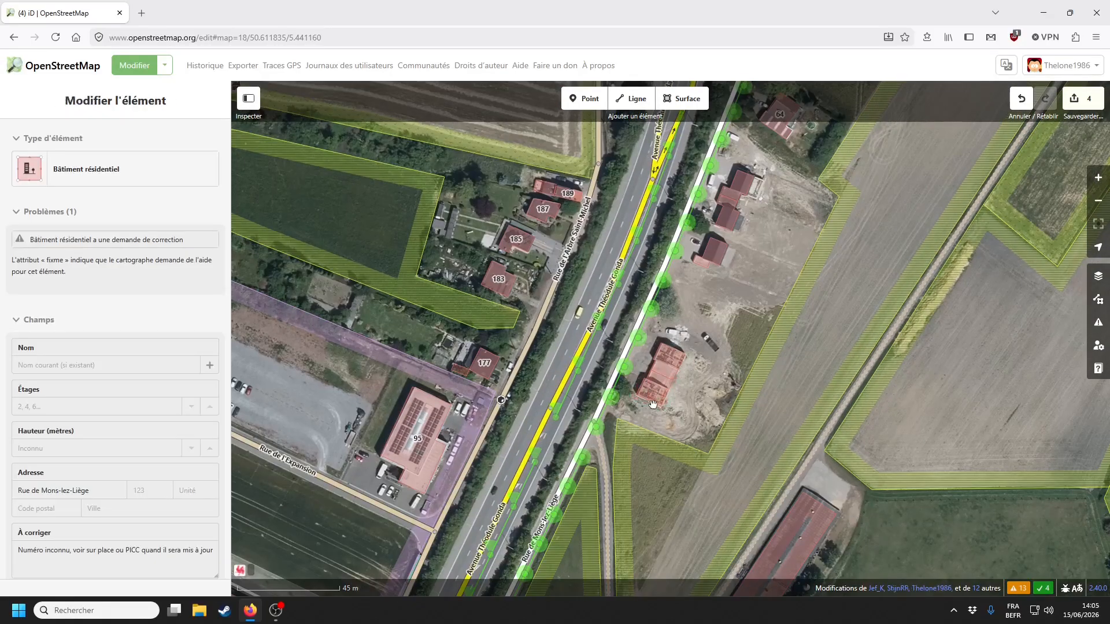
pyautogui.scroll(2, 657, 403)
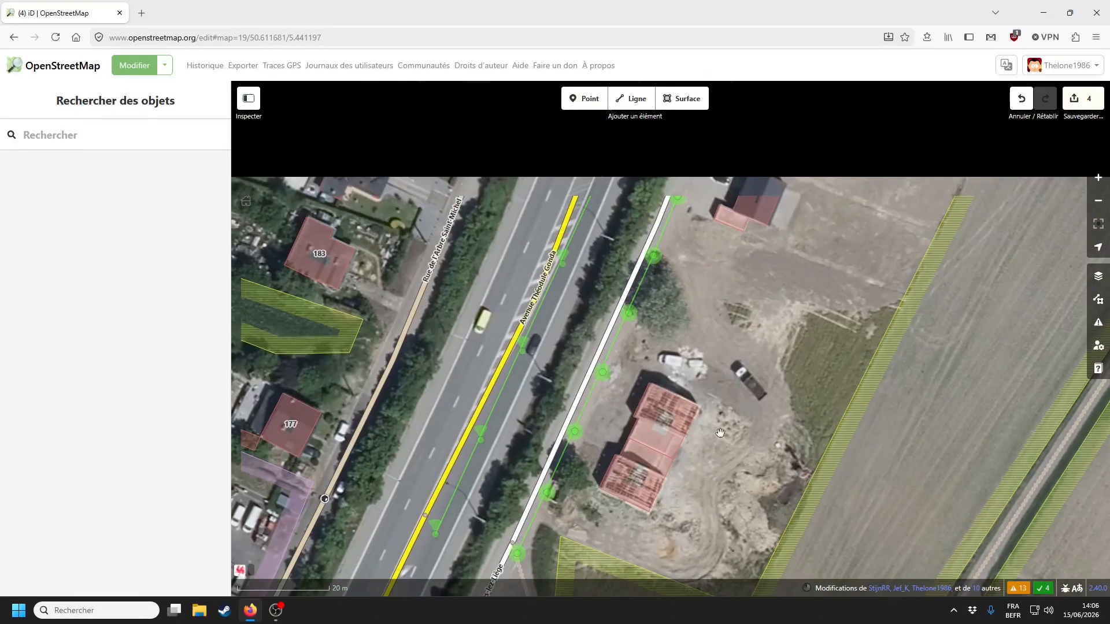
pyautogui.click(665, 417)
# - Read the fixme saying the house number is unknown, then deselect the building
pyautogui.scroll(-3, 119, 399)
pyautogui.scroll(-4, 118, 399)
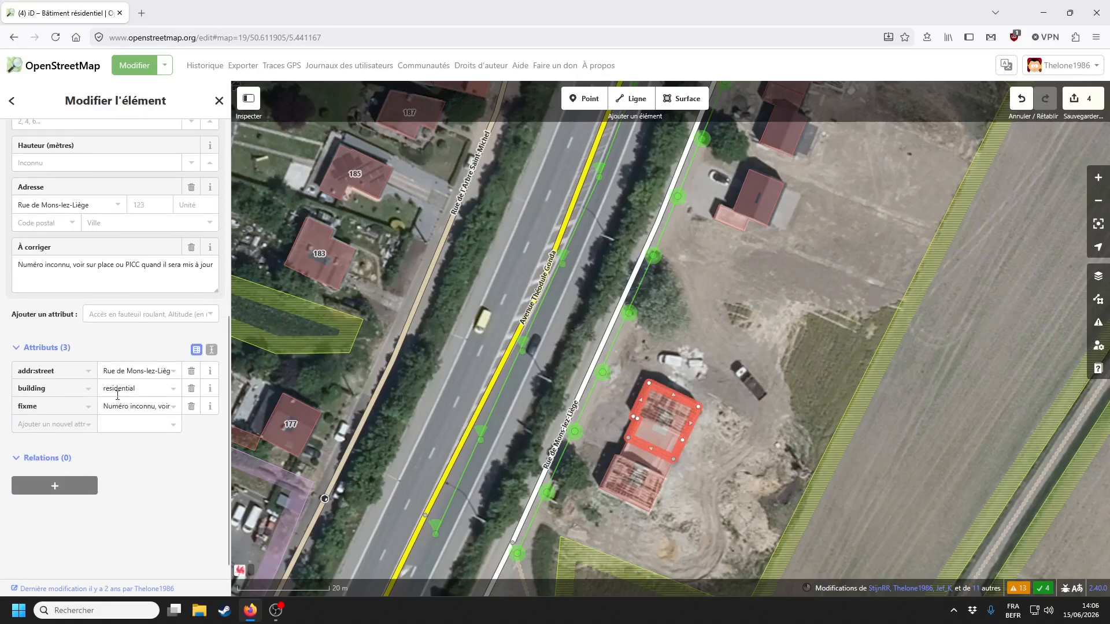
pyautogui.moveTo(33, 264); pyautogui.dragTo(145, 267)
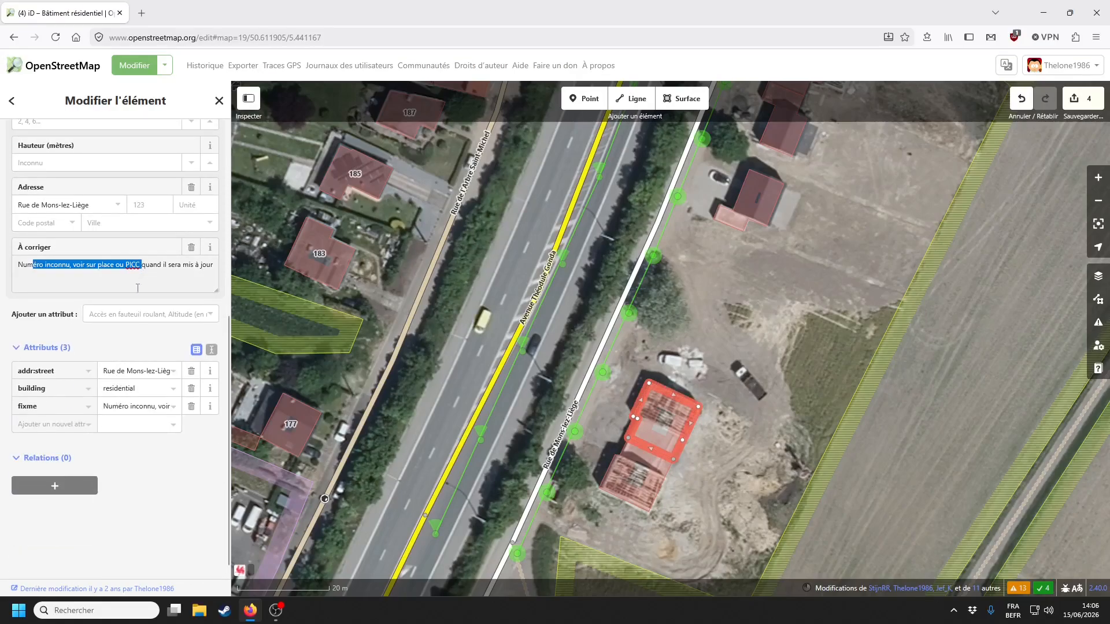
pyautogui.click(138, 287)
pyautogui.moveTo(814, 293); pyautogui.dragTo(723, 456)
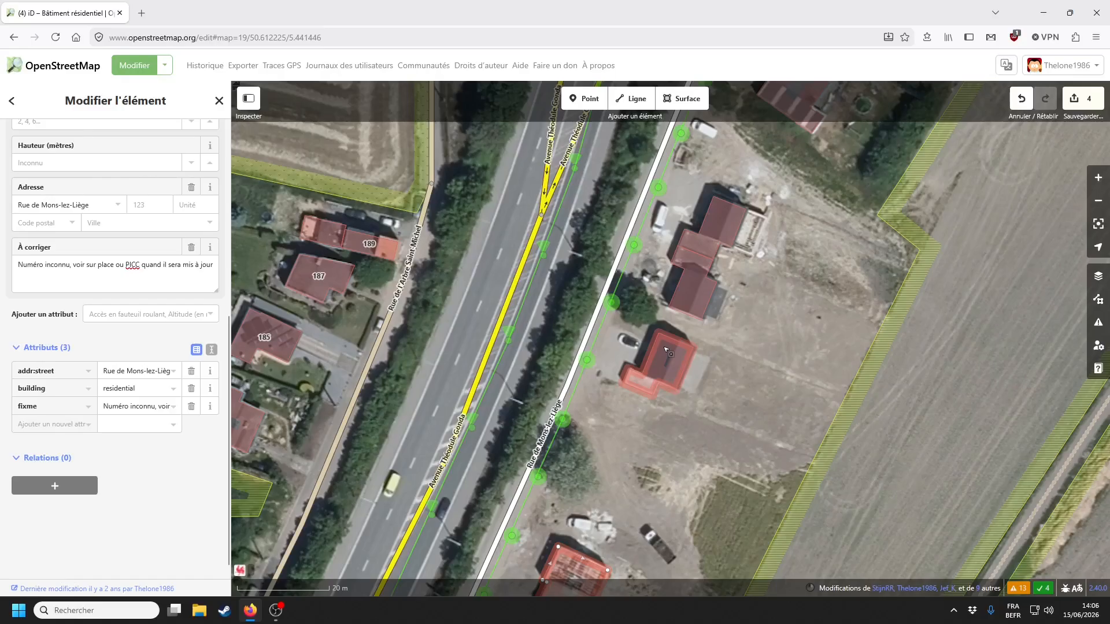
pyautogui.press('Escape')
# - Inspect the middle L-shaped building and return to the roadside houses
pyautogui.moveTo(722, 260); pyautogui.dragTo(688, 346)
pyautogui.click(694, 310)
pyautogui.moveTo(578, 584); pyautogui.dragTo(538, 578)
pyautogui.moveTo(723, 260); pyautogui.dragTo(636, 451)
pyautogui.moveTo(780, 191); pyautogui.dragTo(701, 351)
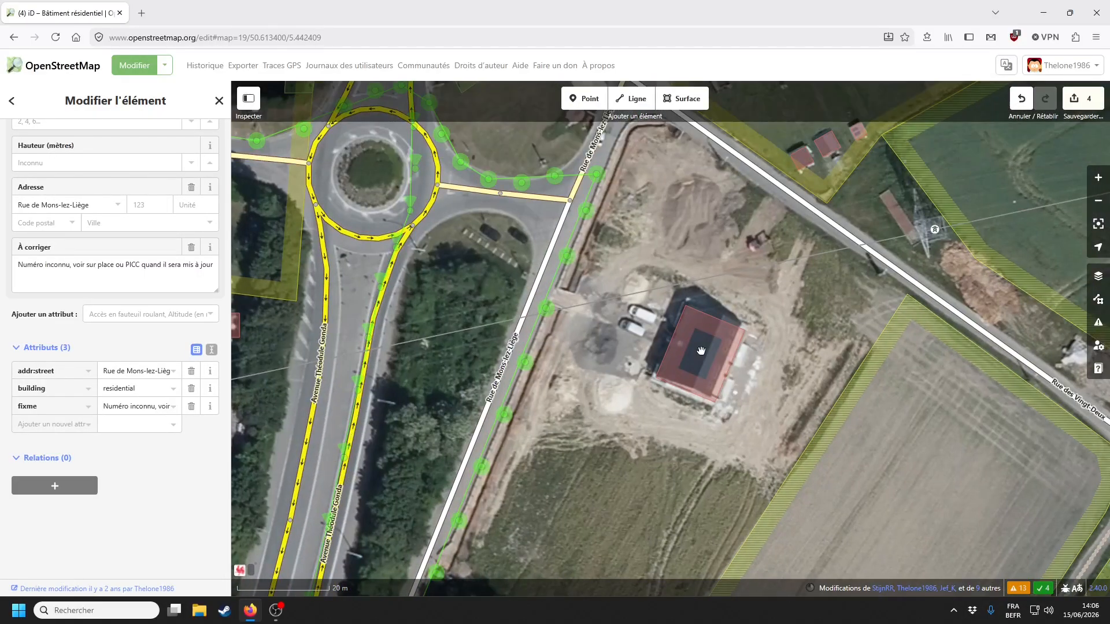
pyautogui.moveTo(607, 566); pyautogui.dragTo(803, 150)
pyautogui.moveTo(647, 543); pyautogui.dragTo(688, 428)
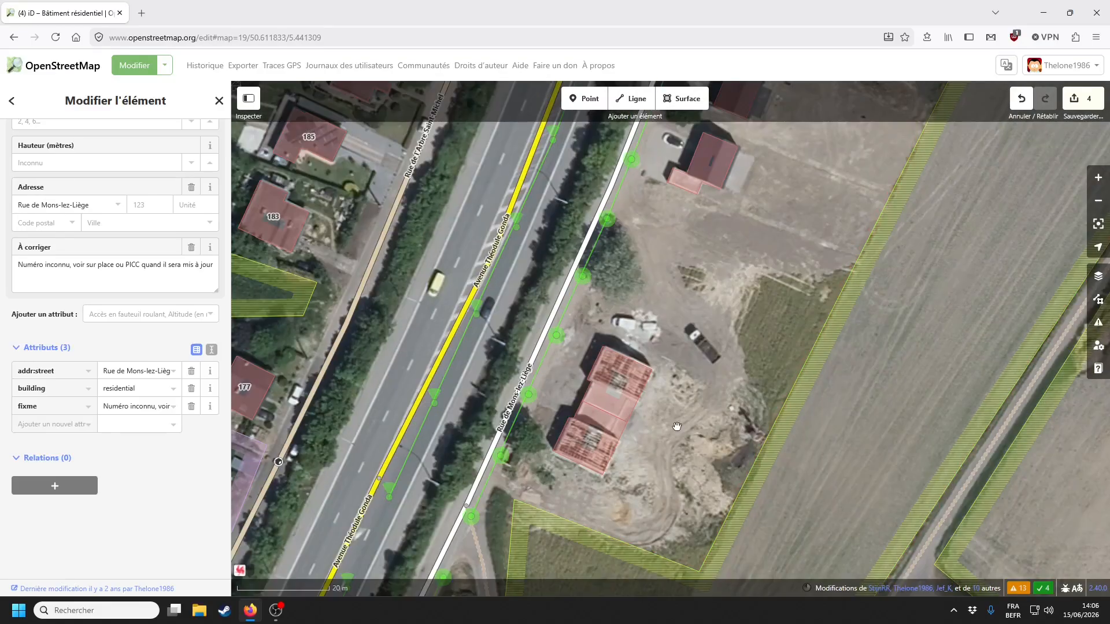
# - Use PICC imagery and street photos to find the number-50 mailbox beside the houses
pyautogui.click(1098, 276)
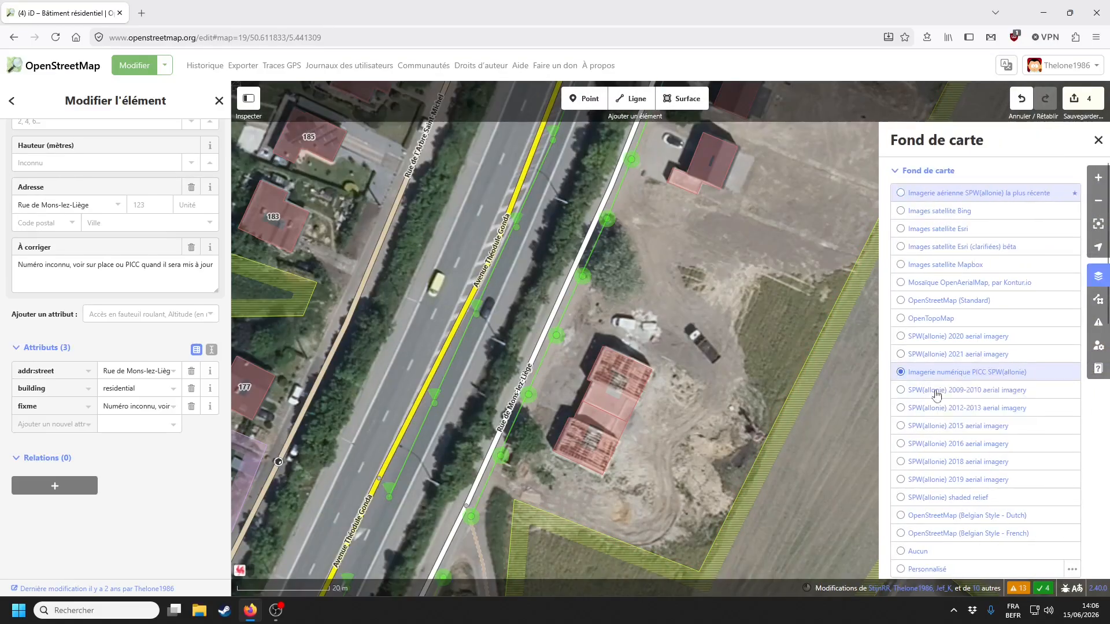
pyautogui.scroll(5, 631, 439)
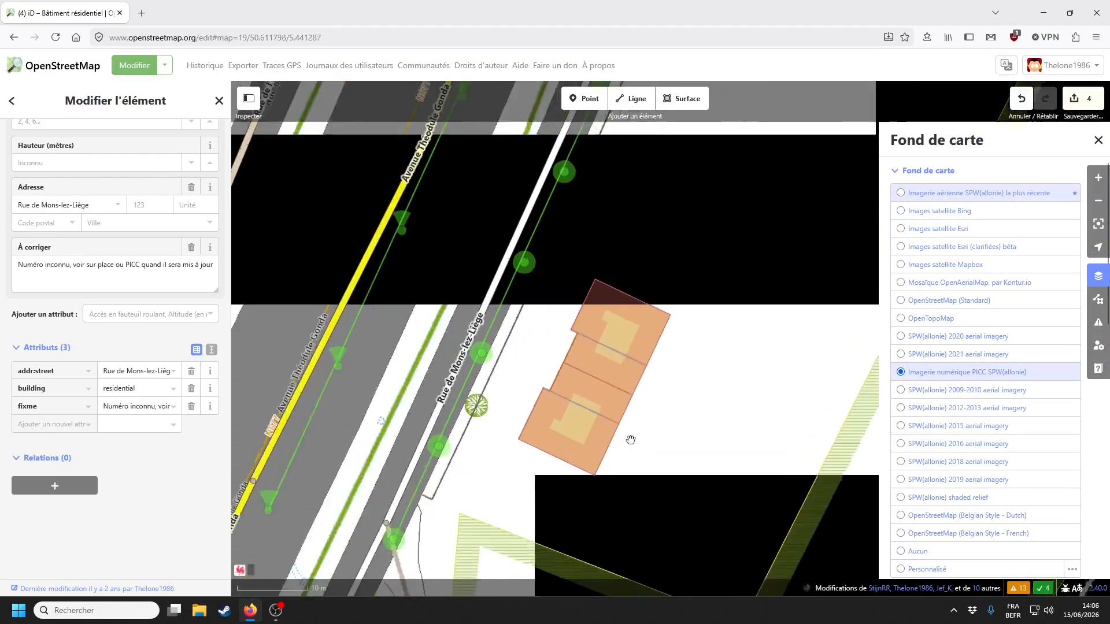
pyautogui.scroll(3, 631, 440)
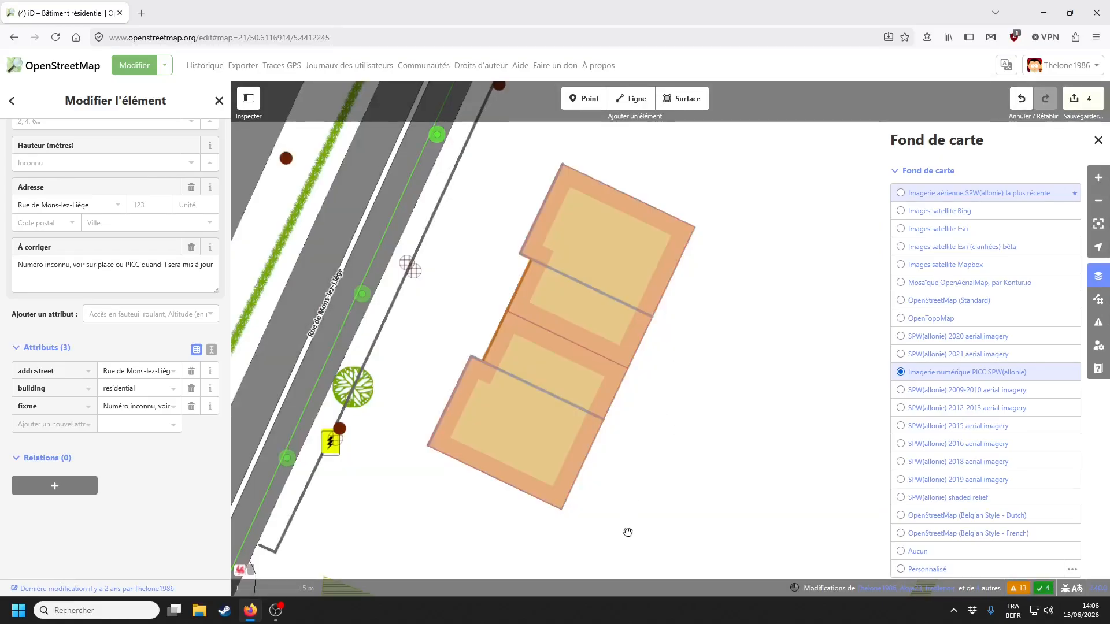
pyautogui.scroll(-4, 630, 520)
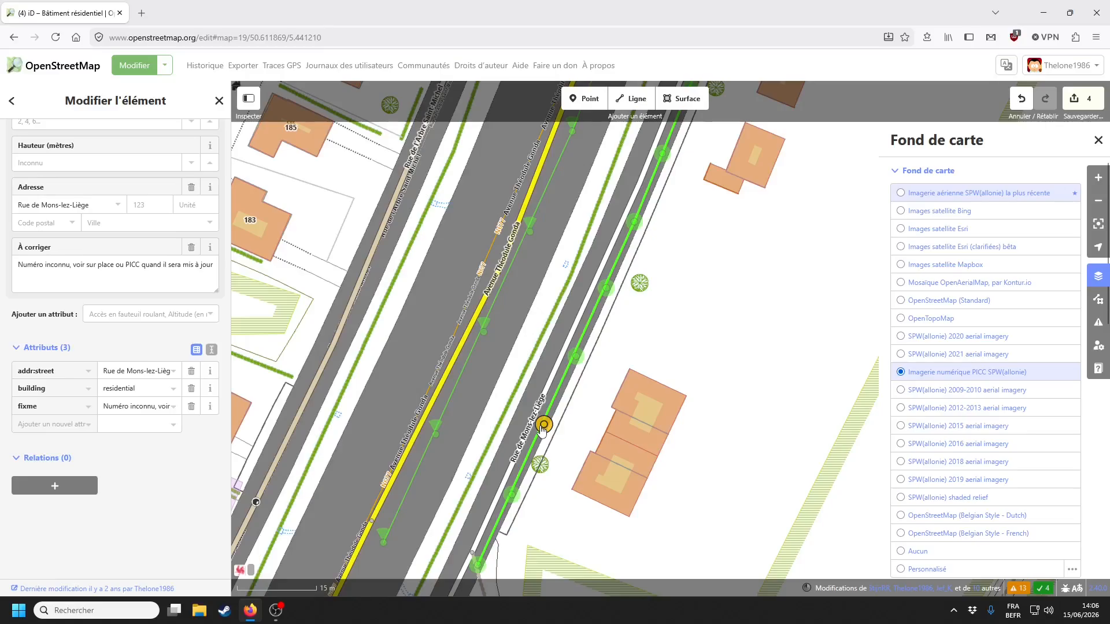
pyautogui.click(546, 436)
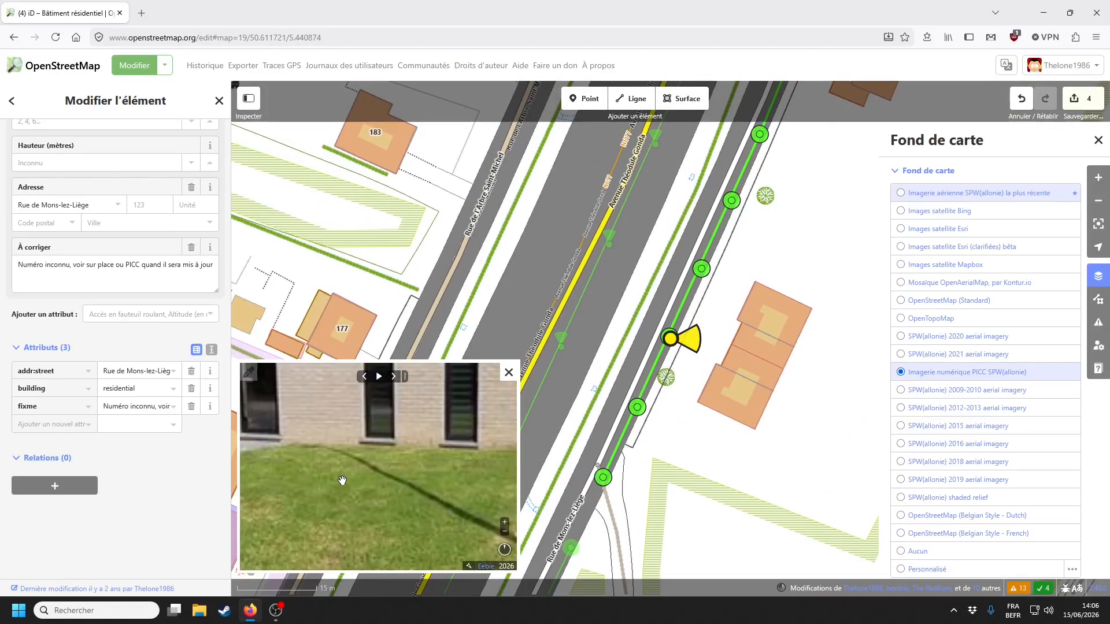
pyautogui.moveTo(386, 480); pyautogui.dragTo(477, 453)
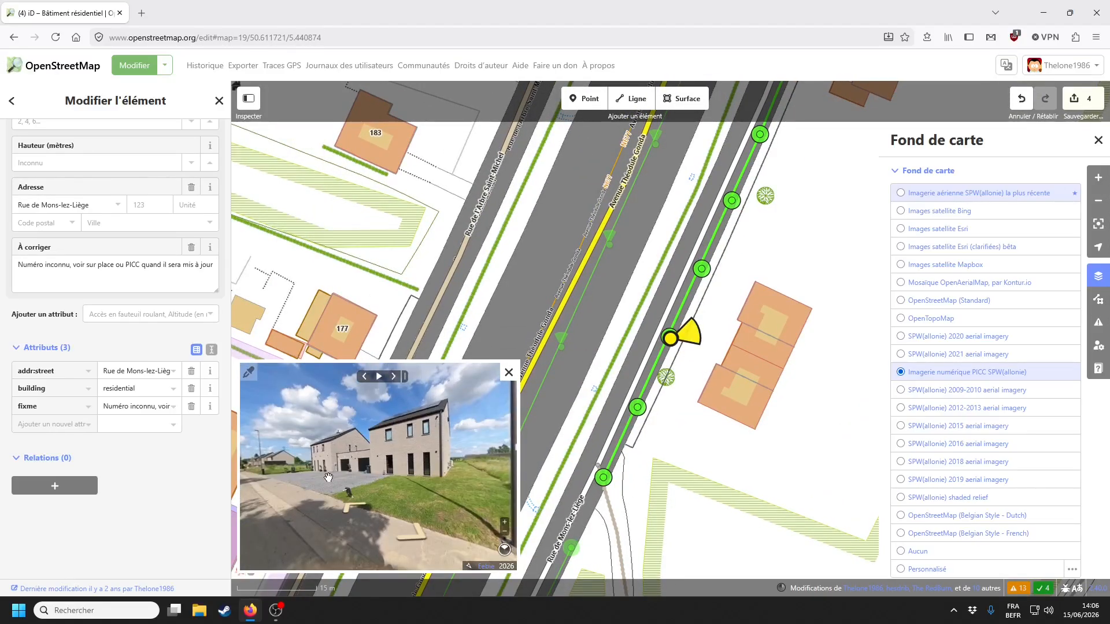
pyautogui.click(369, 487)
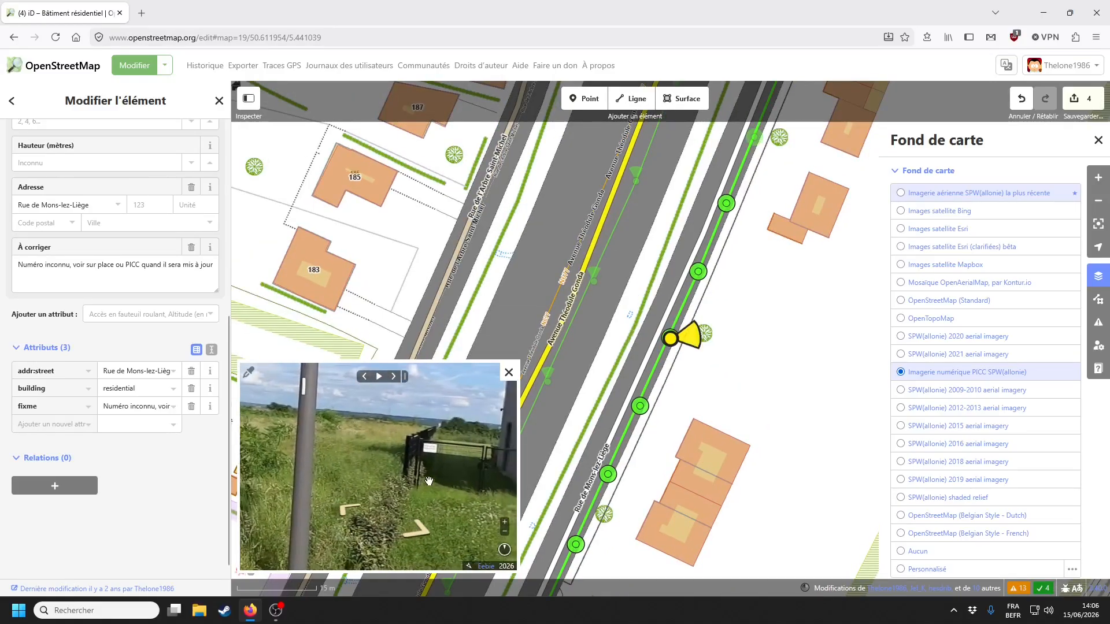
pyautogui.moveTo(428, 481); pyautogui.dragTo(355, 479)
pyautogui.scroll(4, 373, 446)
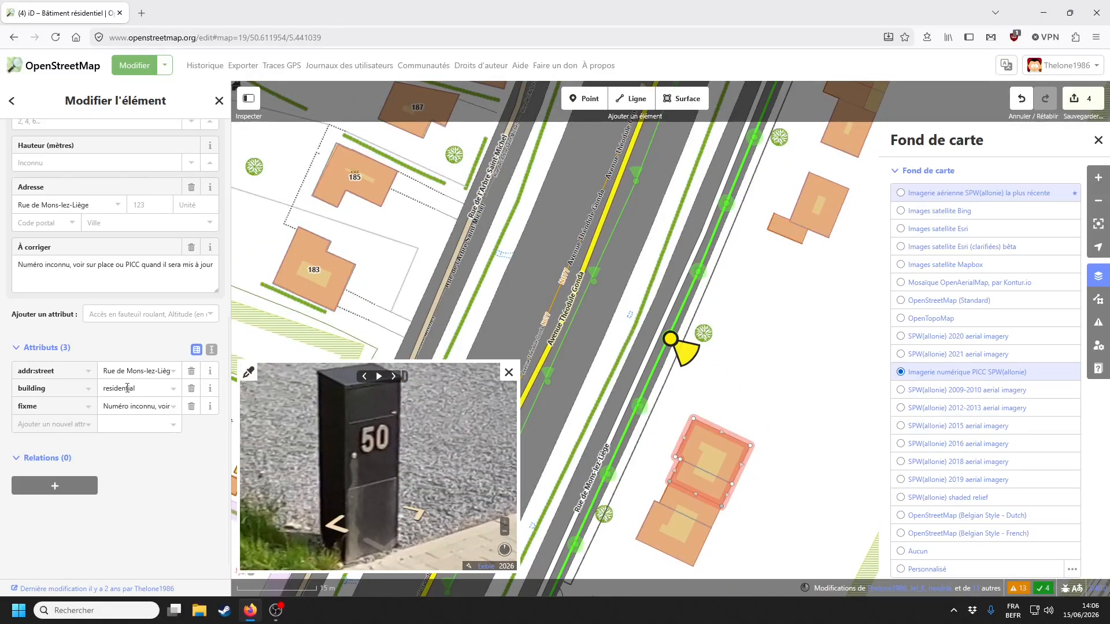
# - Give the house behind the mailbox house number 50 and remove its fixme
pyautogui.click(742, 455)
pyautogui.click(170, 376)
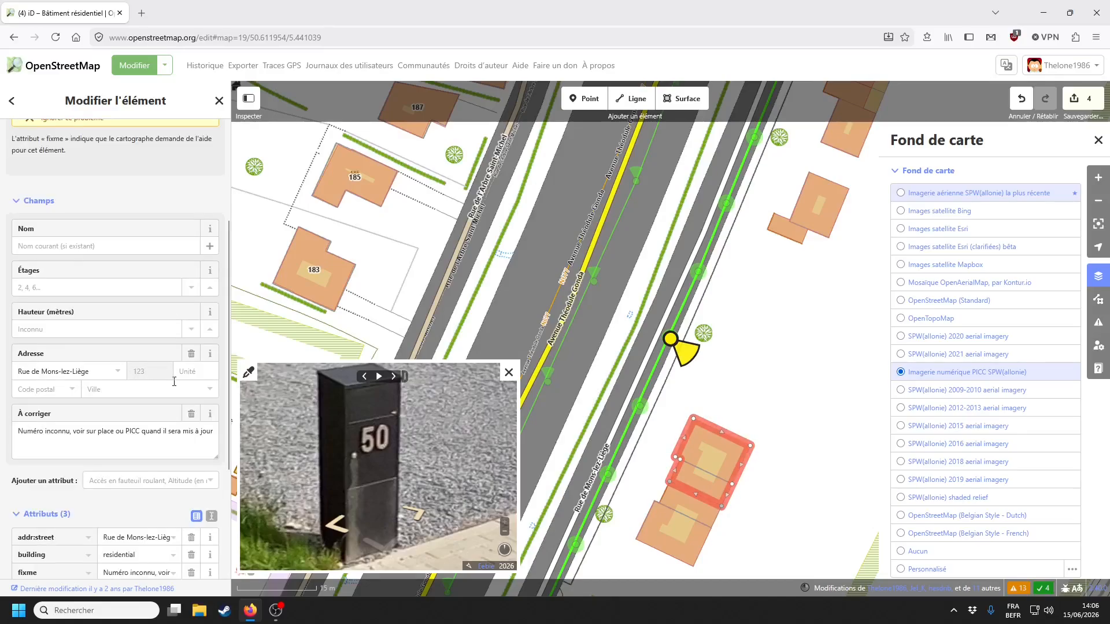
pyautogui.write('50')
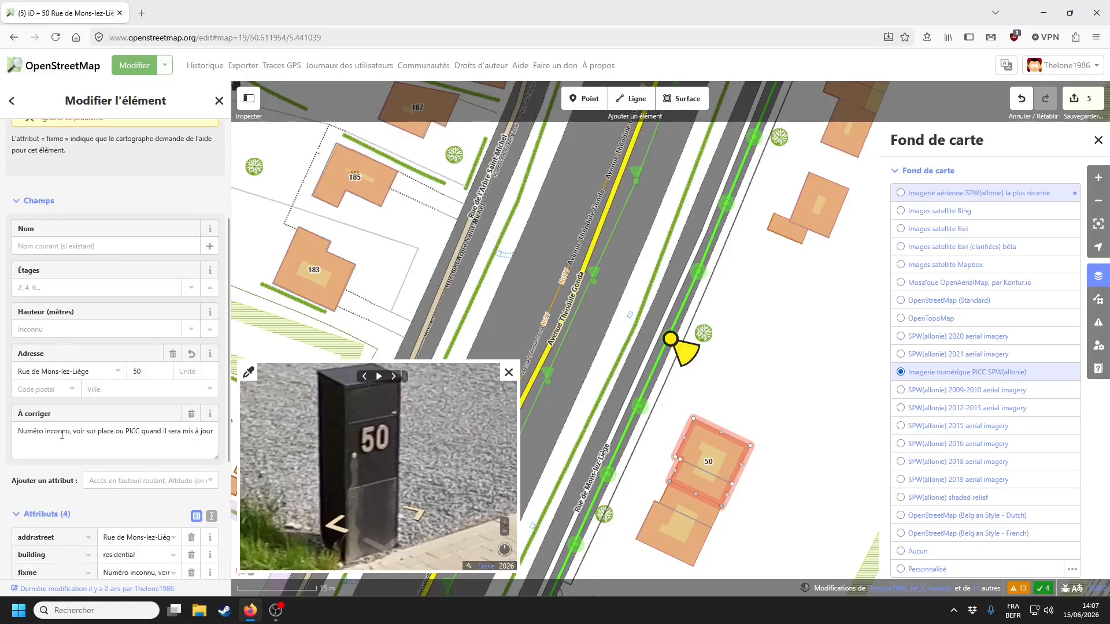
pyautogui.click(192, 413)
# - Give the building south of house 50 house number 48 and remove its fixme
pyautogui.moveTo(859, 245)
pyautogui.mouseDown()
pyautogui.moveTo(725, 449)
pyautogui.moveTo(825, 275)
pyautogui.moveTo(818, 251)
pyautogui.mouseUp()
pyautogui.moveTo(642, 520); pyautogui.dragTo(754, 224)
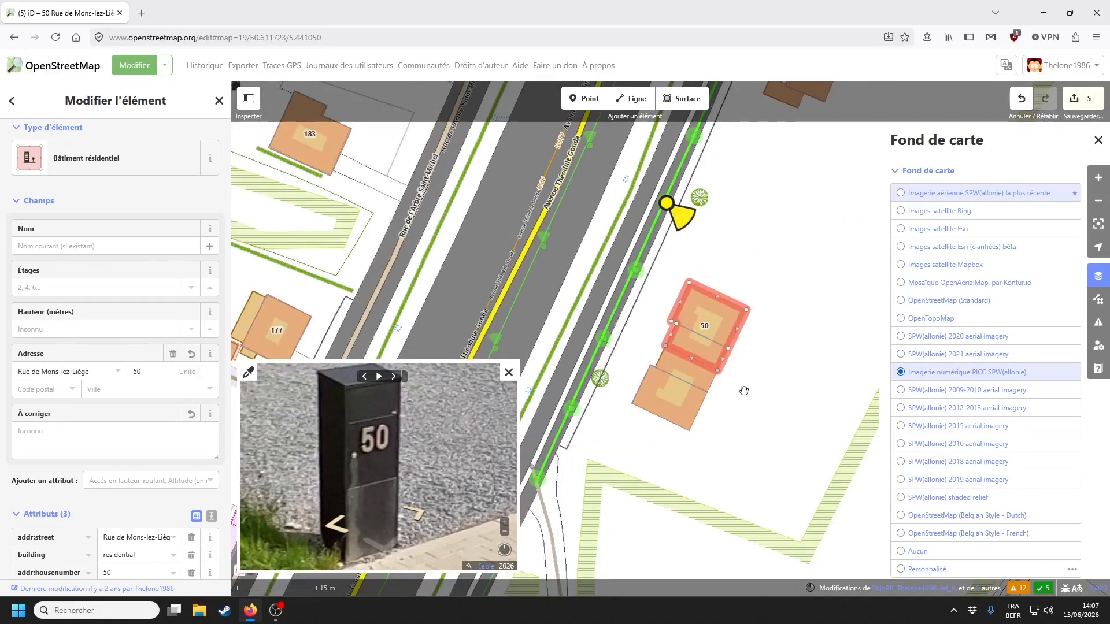
pyautogui.click(680, 393)
pyautogui.click(156, 374)
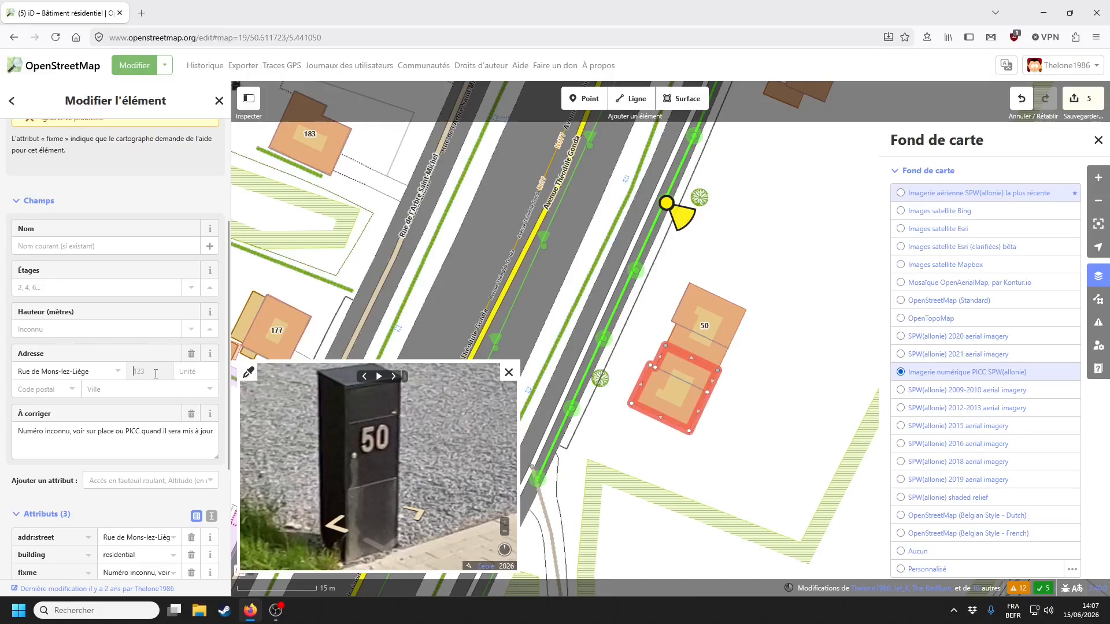
pyautogui.write('48')
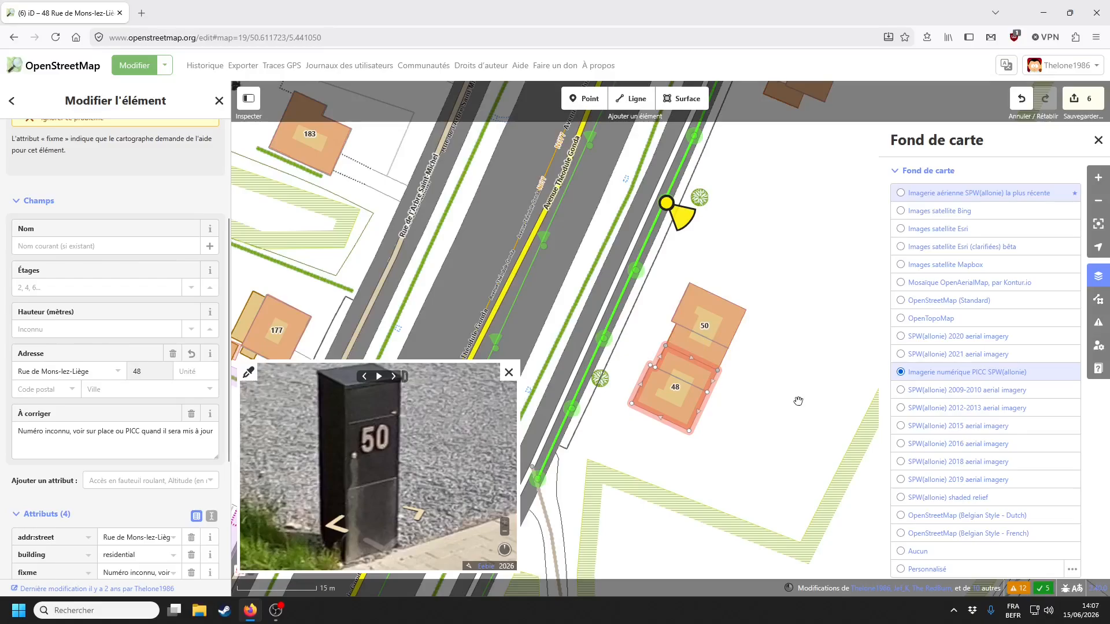
pyautogui.click(191, 414)
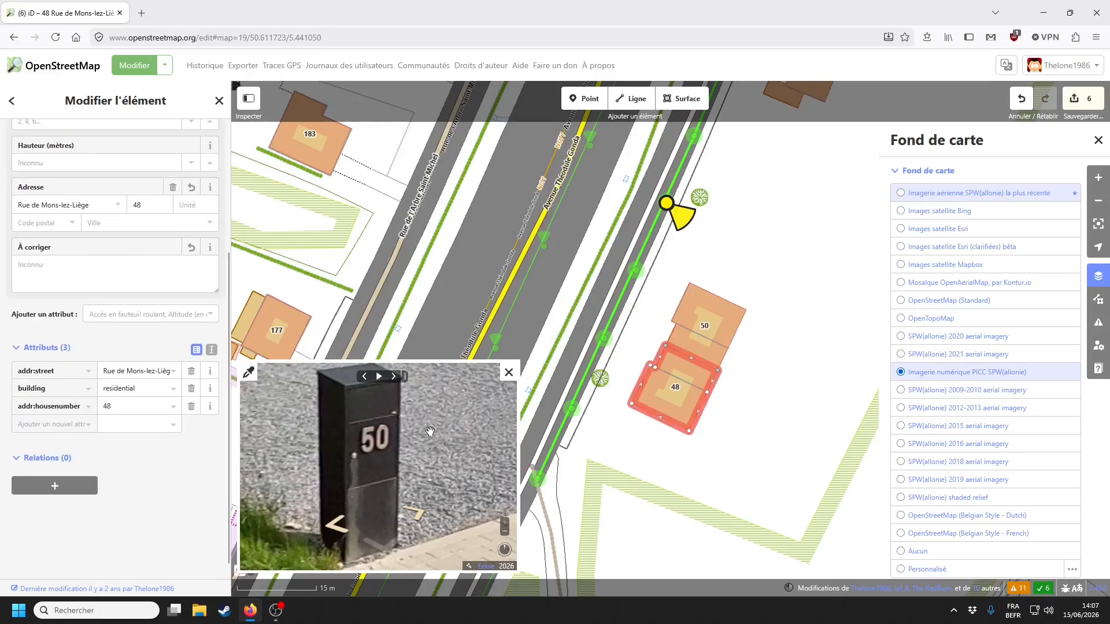
# - Set buildings 48 and 50 together to Maison mitoyenne, then clear the selection
pyautogui.scroll(-5, 430, 430)
pyautogui.scroll(5, 406, 456)
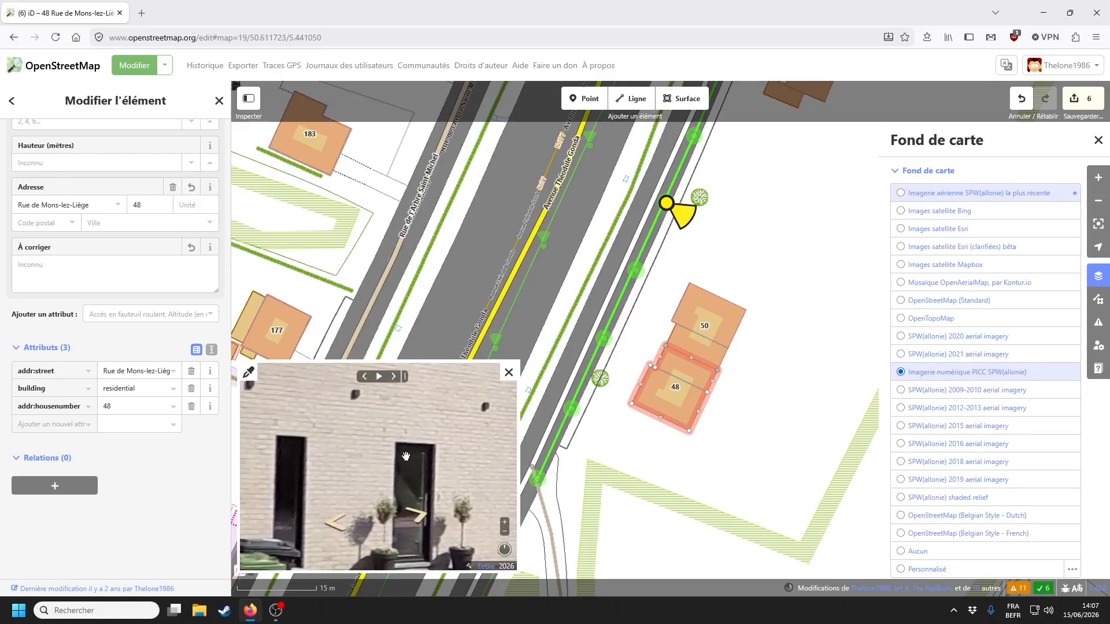
pyautogui.scroll(-5, 406, 456)
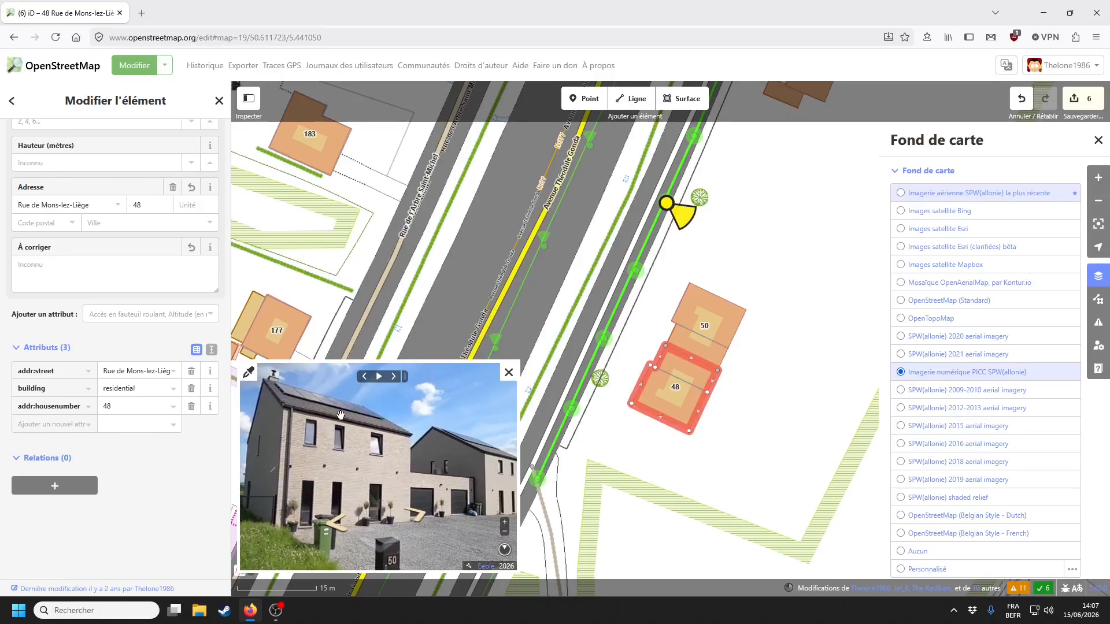
pyautogui.scroll(3, 210, 381)
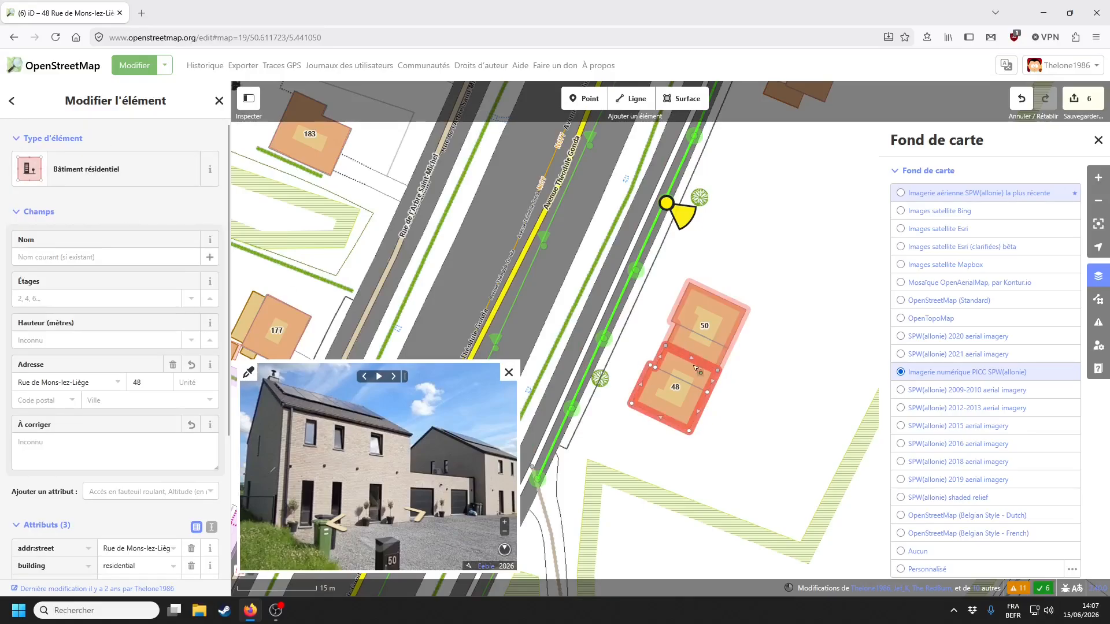
pyautogui.keyDown('shift'); pyautogui.click(720, 312); pyautogui.keyUp('shift')
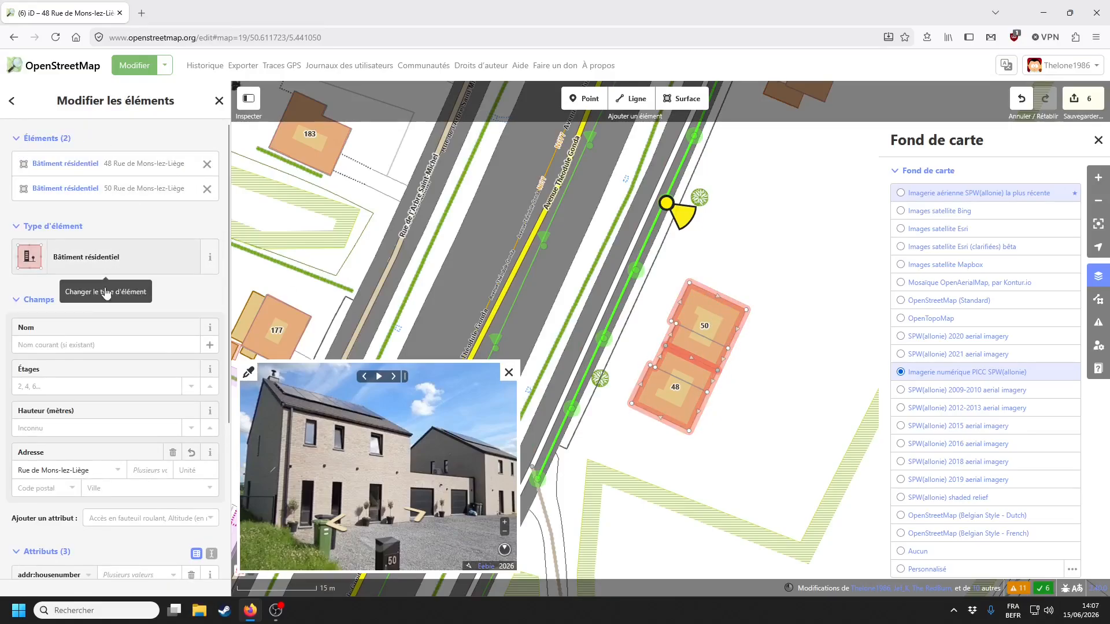
pyautogui.click(116, 261)
pyautogui.click(107, 353)
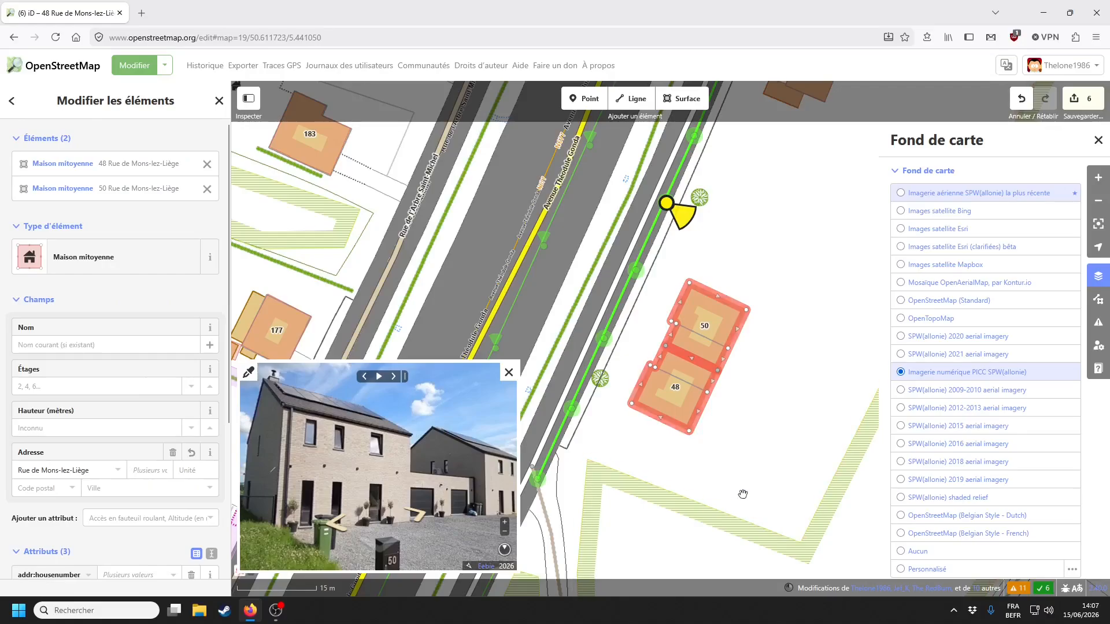
pyautogui.moveTo(757, 459); pyautogui.dragTo(678, 436)
pyautogui.click(678, 437)
pyautogui.scroll(5, 679, 436)
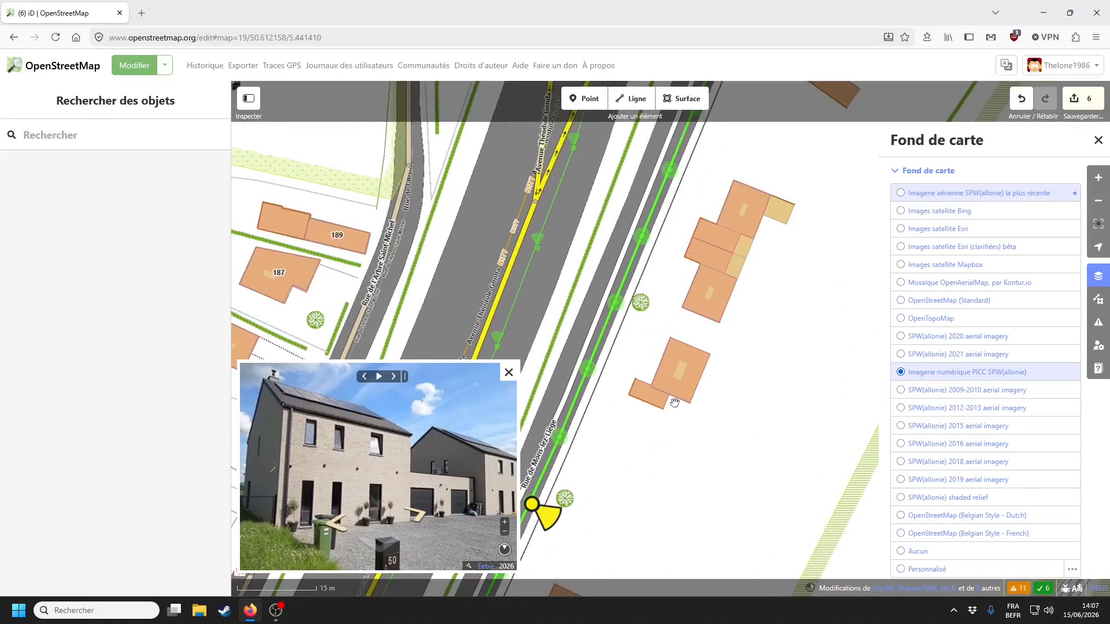
# - Browse street photos to gate 56 and inspect the roadside house with the fixme
pyautogui.click(587, 368)
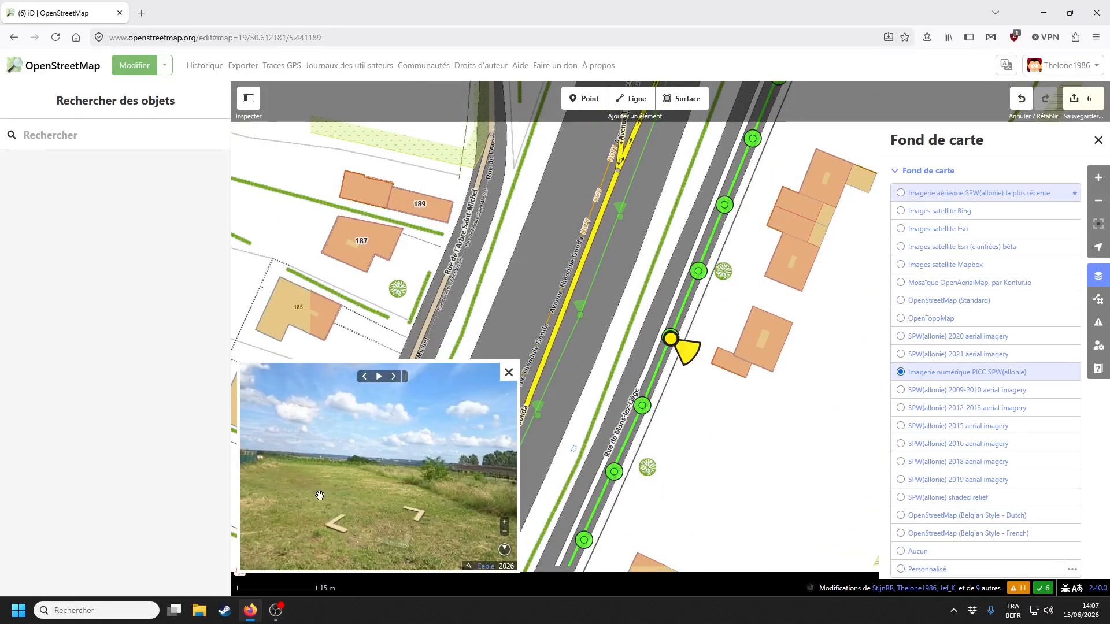
pyautogui.moveTo(335, 469); pyautogui.dragTo(375, 472)
pyautogui.moveTo(254, 455); pyautogui.dragTo(236, 456)
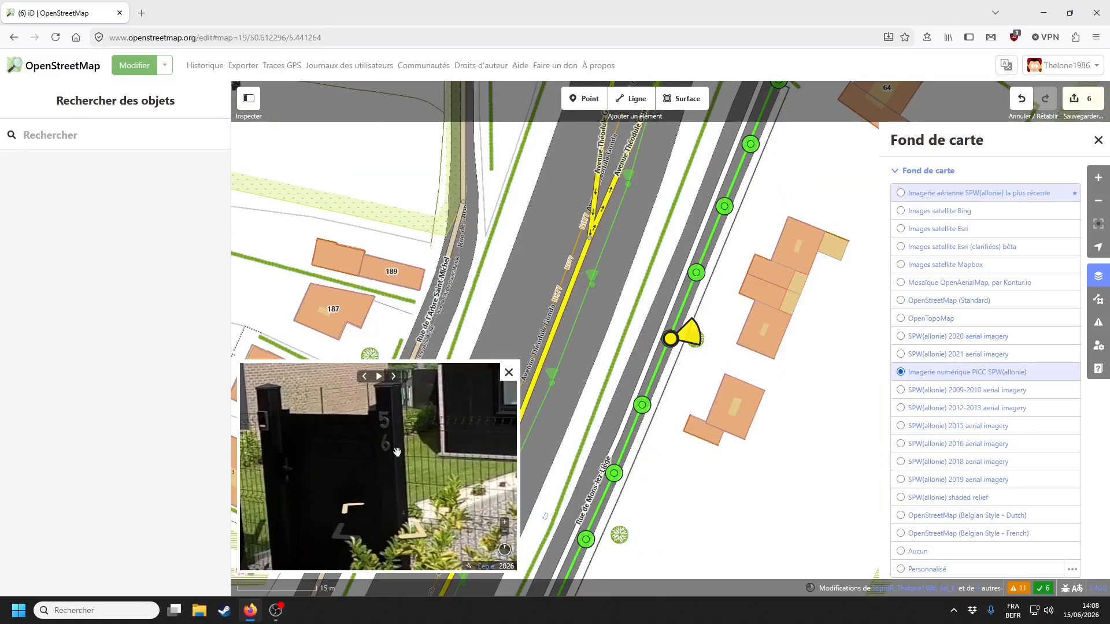
pyautogui.click(737, 409)
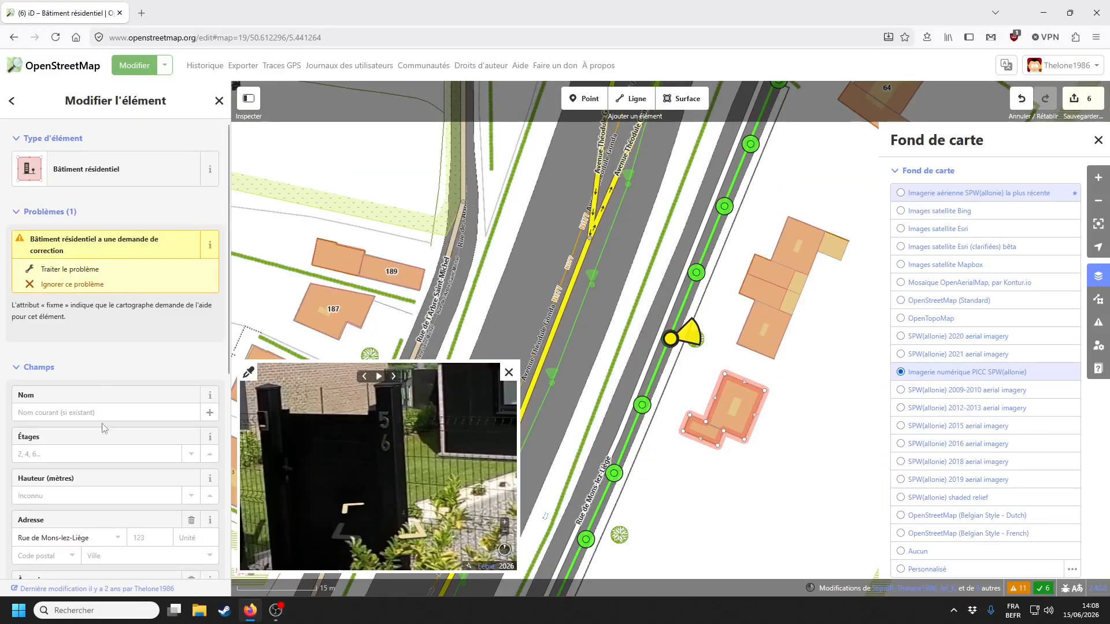
pyautogui.scroll(-5, 115, 405)
pyautogui.moveTo(362, 440); pyautogui.dragTo(396, 443)
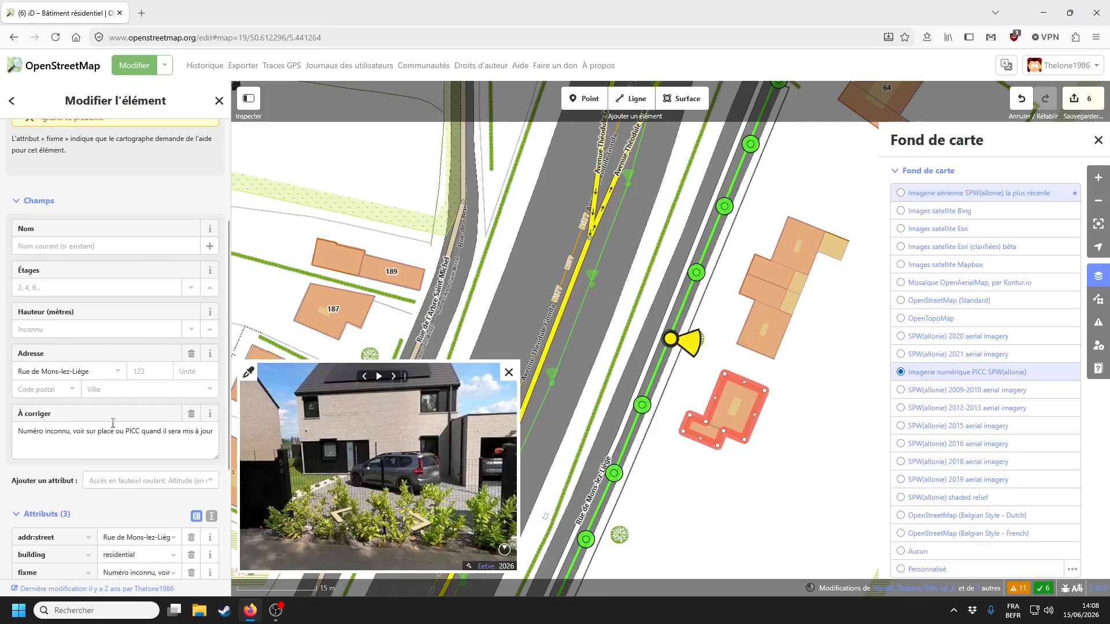
pyautogui.scroll(5, 275, 465)
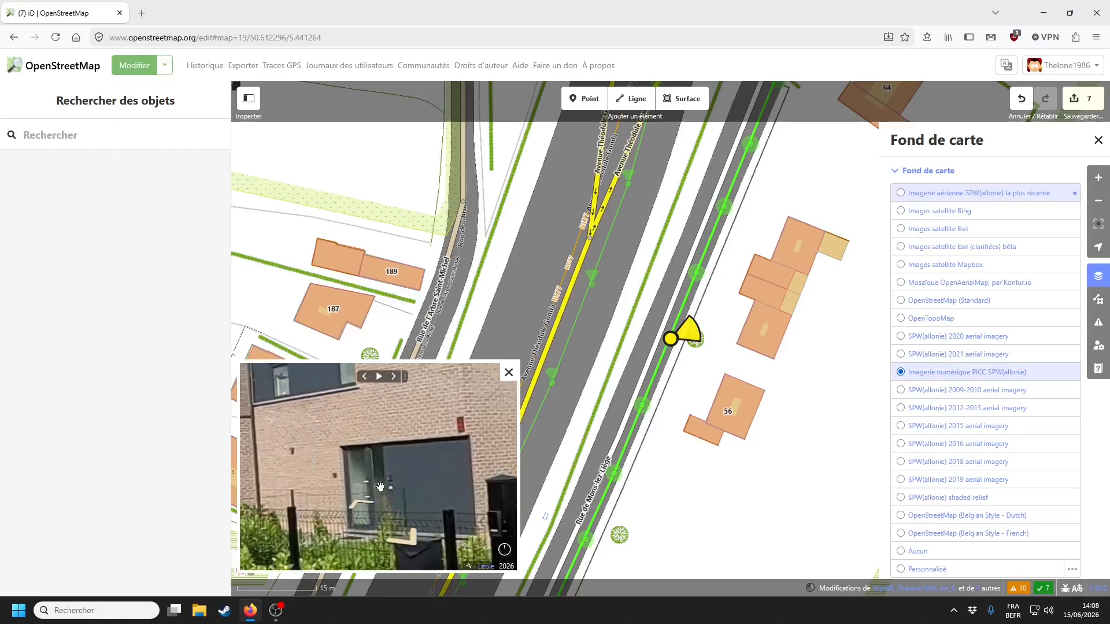
pyautogui.scroll(-5, 406, 452)
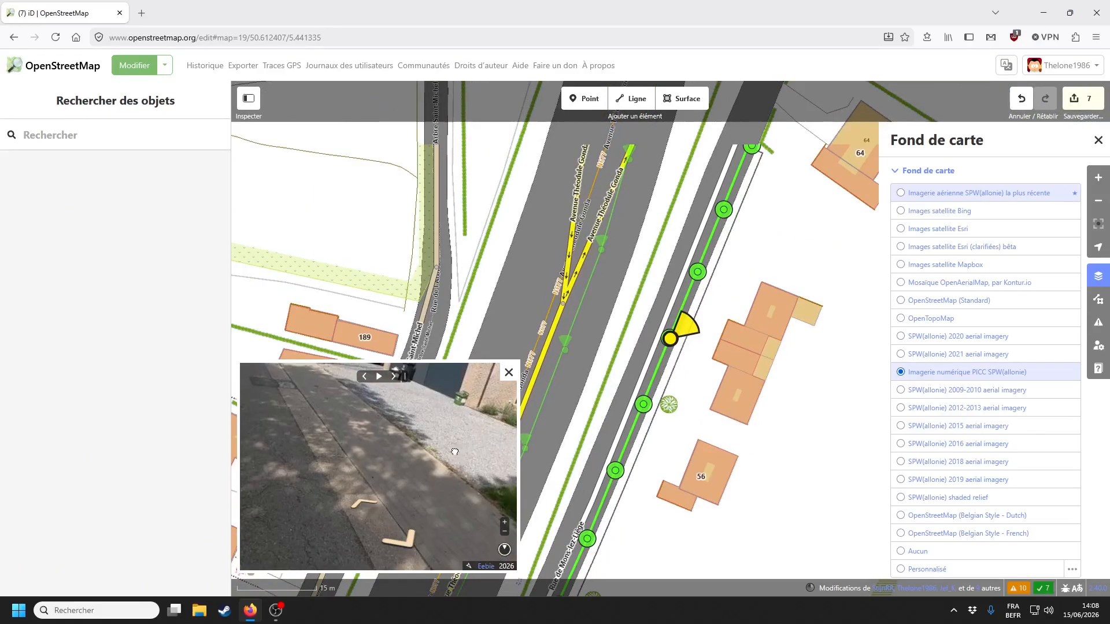
pyautogui.moveTo(455, 453); pyautogui.dragTo(392, 431)
pyautogui.scroll(5, 368, 434)
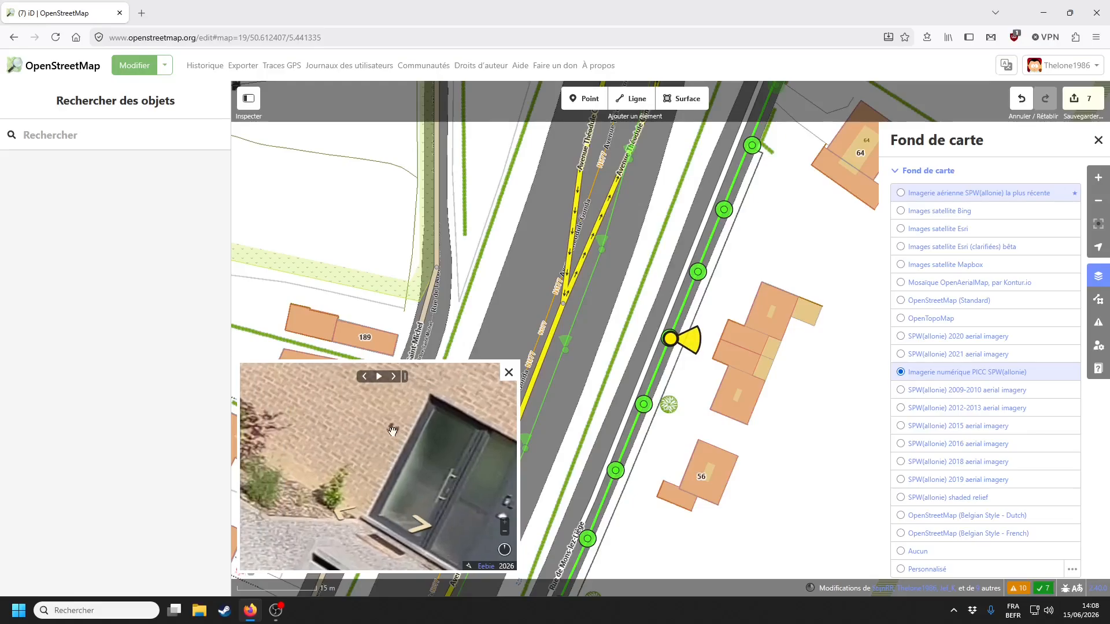
# - Give the house identified in the photo house number 58
pyautogui.click(721, 372)
pyautogui.click(137, 531)
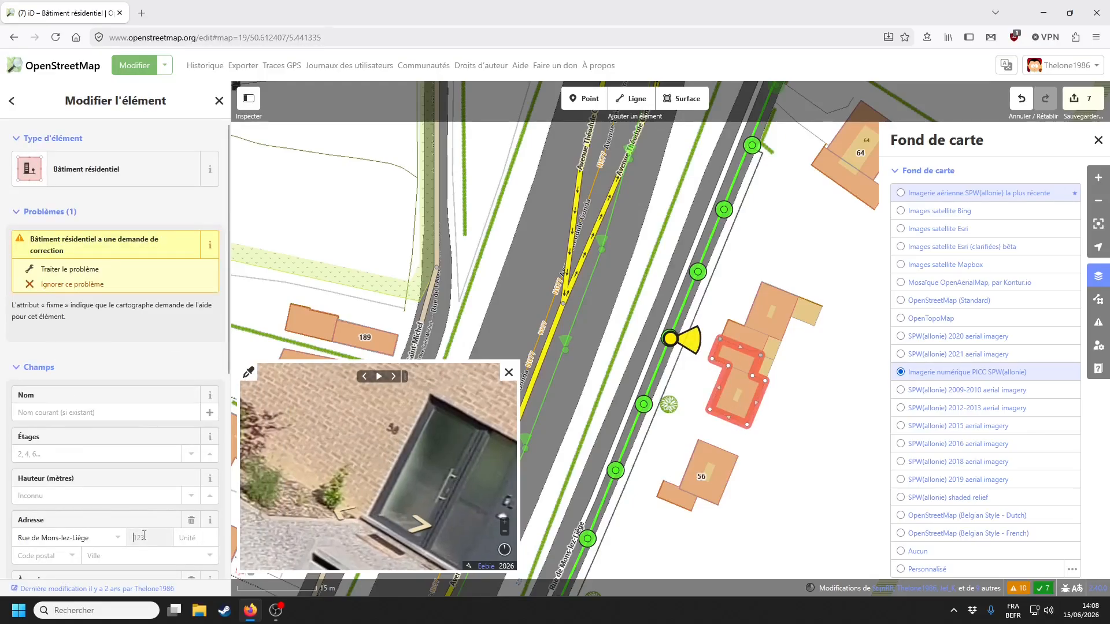
pyautogui.write('58')
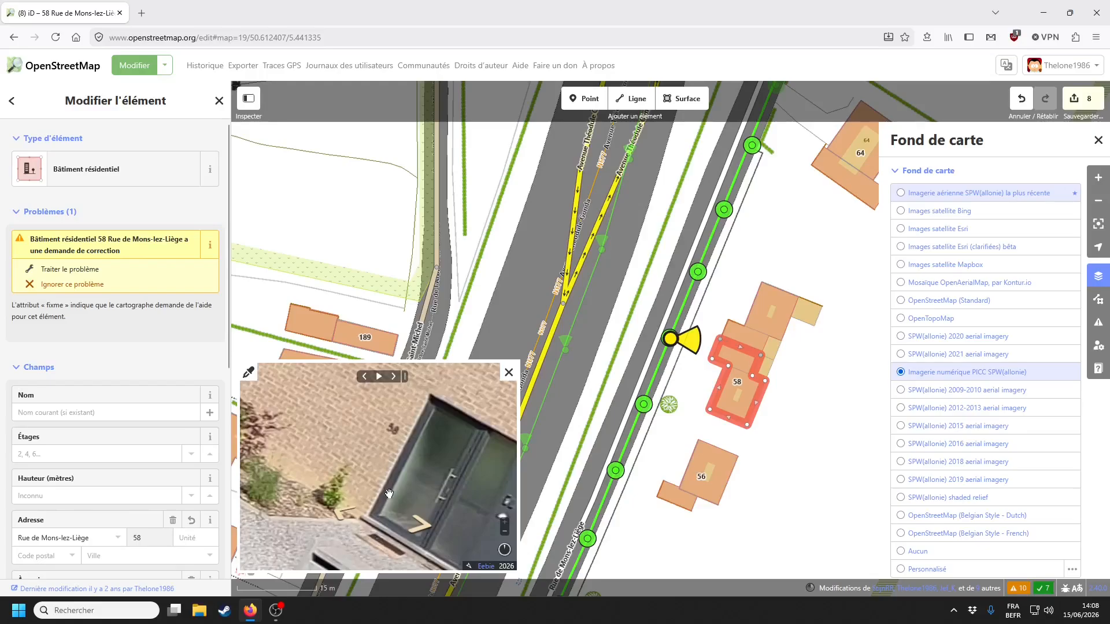
pyautogui.scroll(-5, 389, 494)
pyautogui.moveTo(334, 417); pyautogui.dragTo(396, 497)
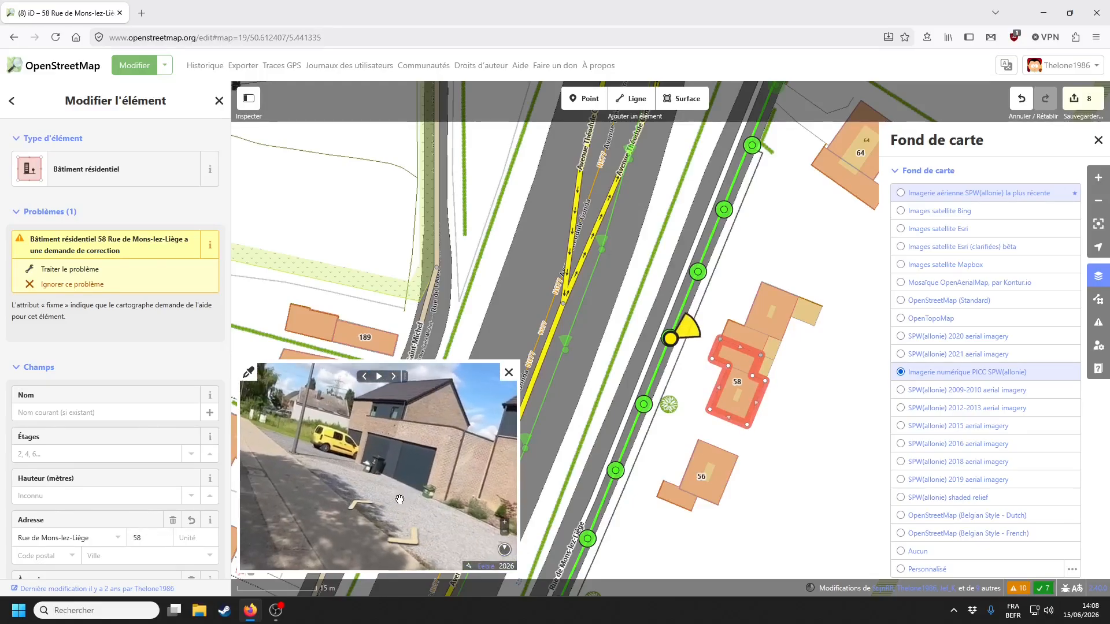
# - Remove the fixme from building 60 beside mailbox 60, then check the type list with 58
pyautogui.click(361, 505)
pyautogui.click(362, 506)
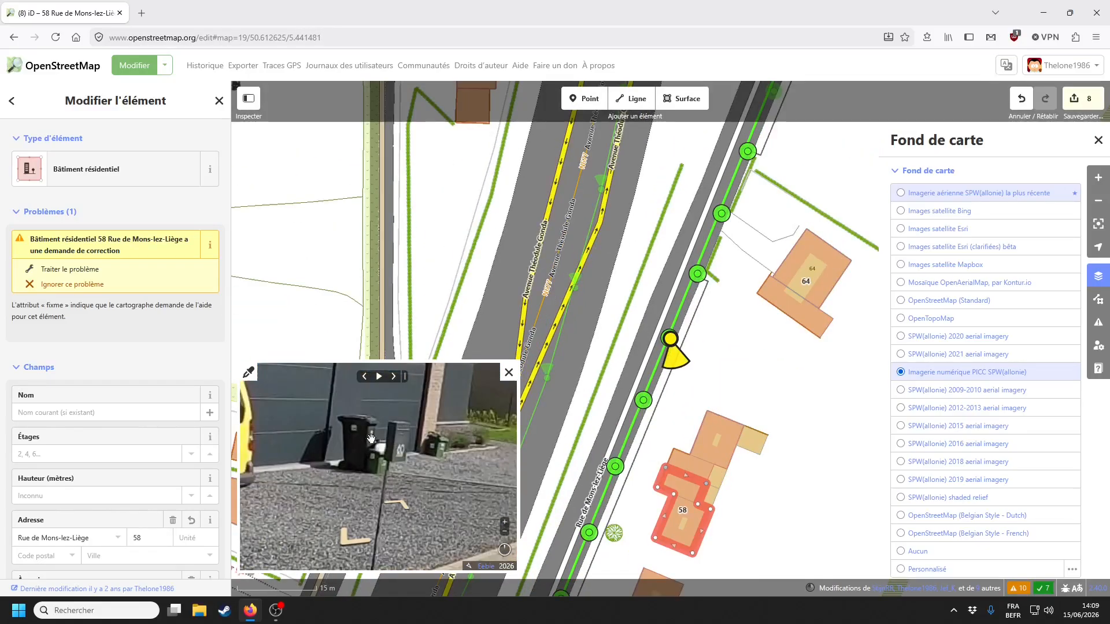
pyautogui.click(715, 439)
pyautogui.scroll(-3, 146, 432)
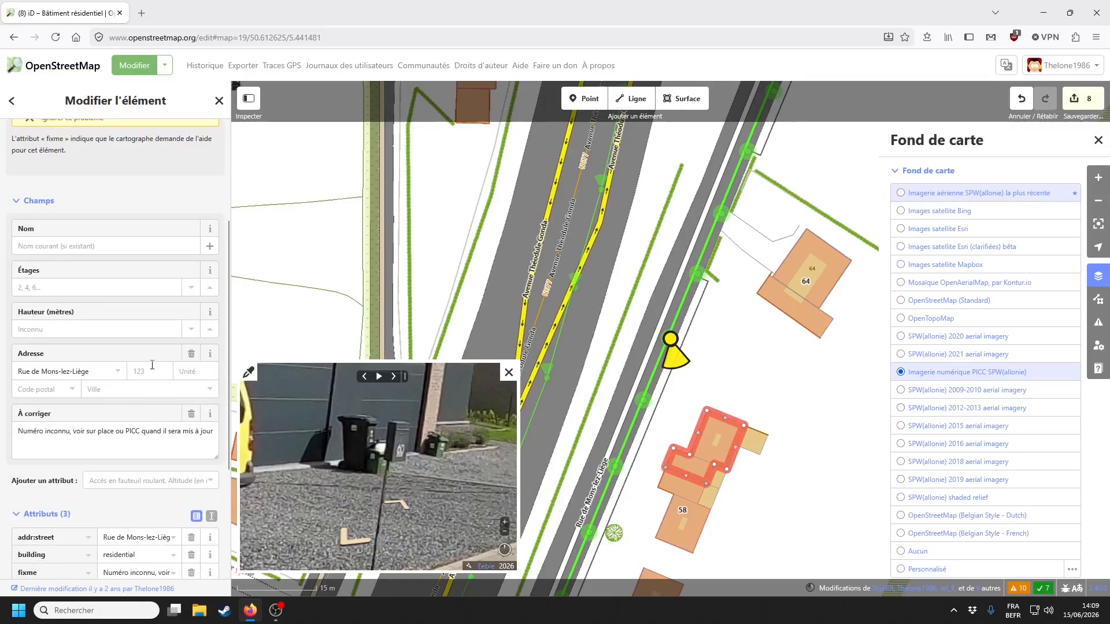
pyautogui.click(191, 414)
pyautogui.keyDown('shift'); pyautogui.click(704, 521); pyautogui.keyUp('shift')
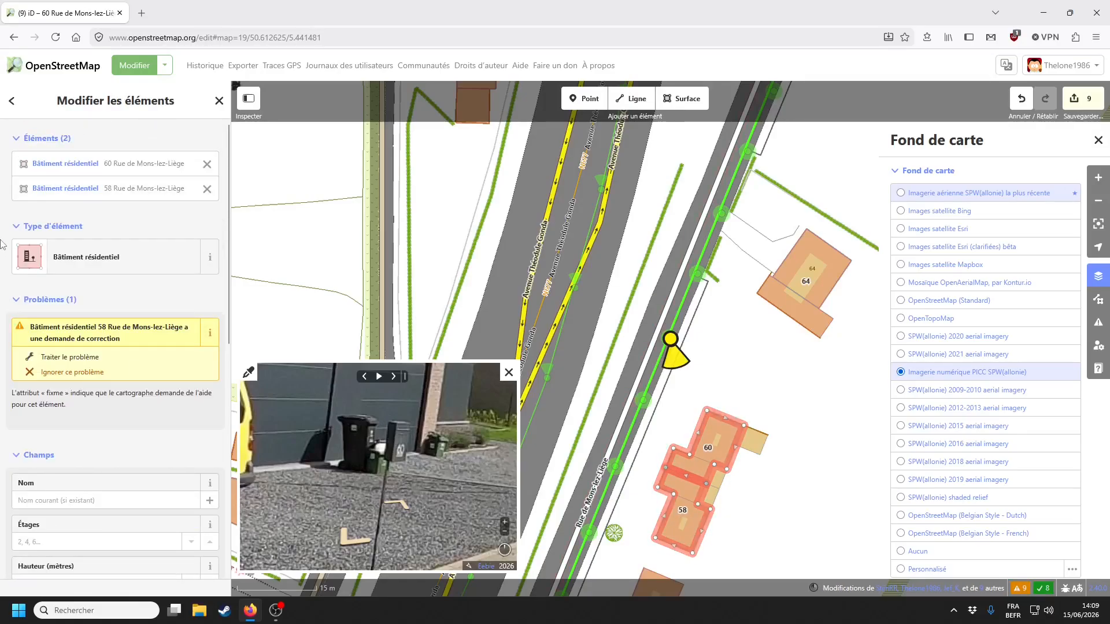
pyautogui.click(133, 248)
pyautogui.click(763, 377)
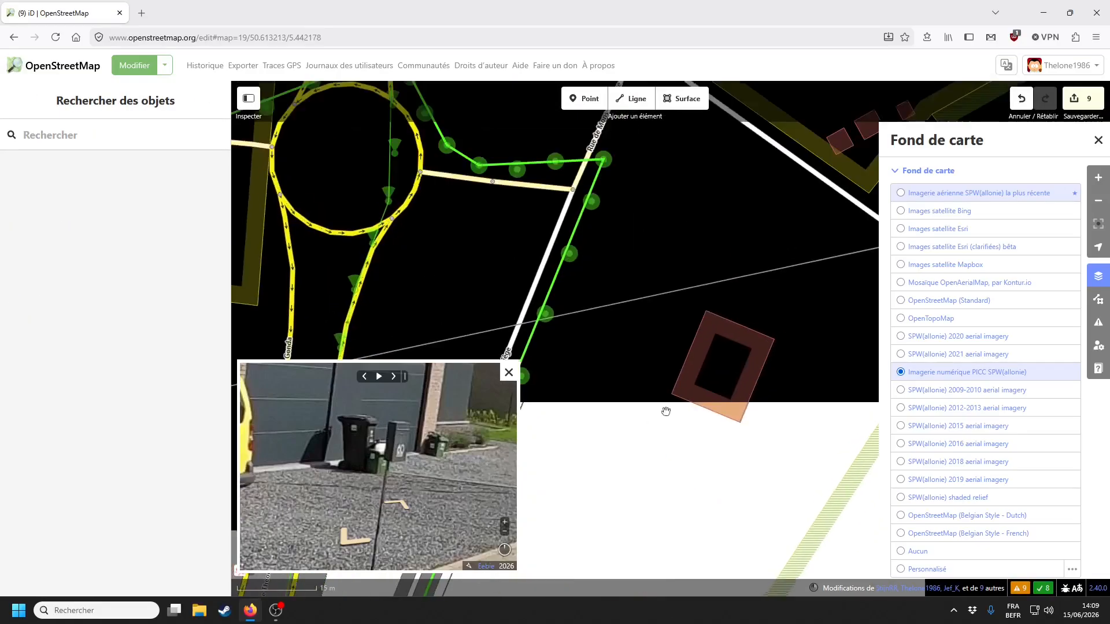
# - Select the next fixme building and load street photos near the roundabout
pyautogui.click(685, 374)
pyautogui.moveTo(616, 417); pyautogui.dragTo(700, 408)
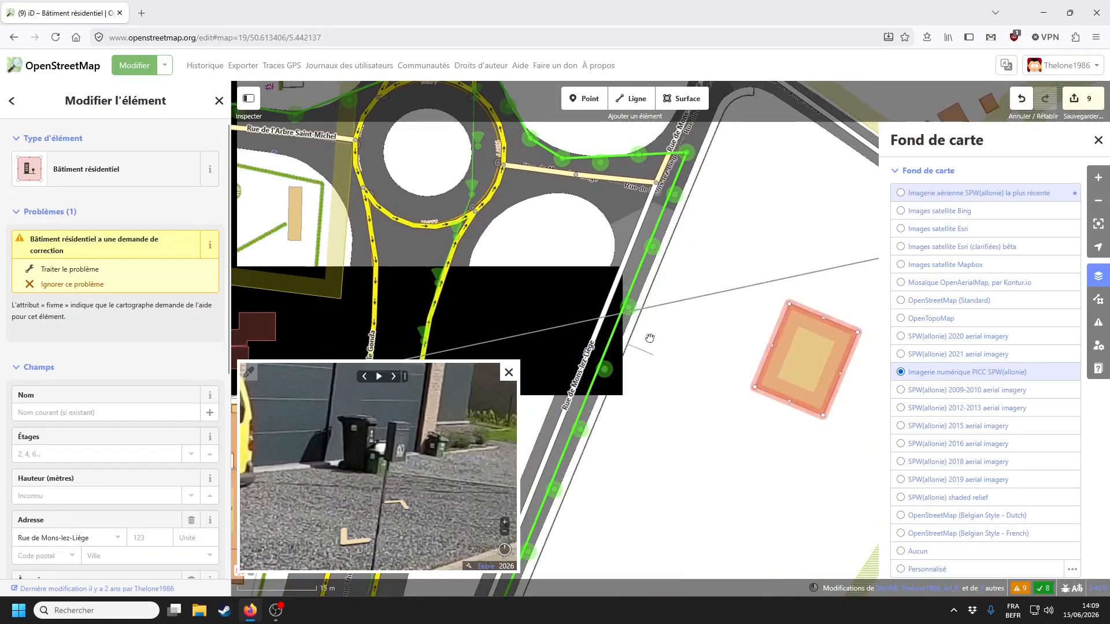
pyautogui.click(604, 370)
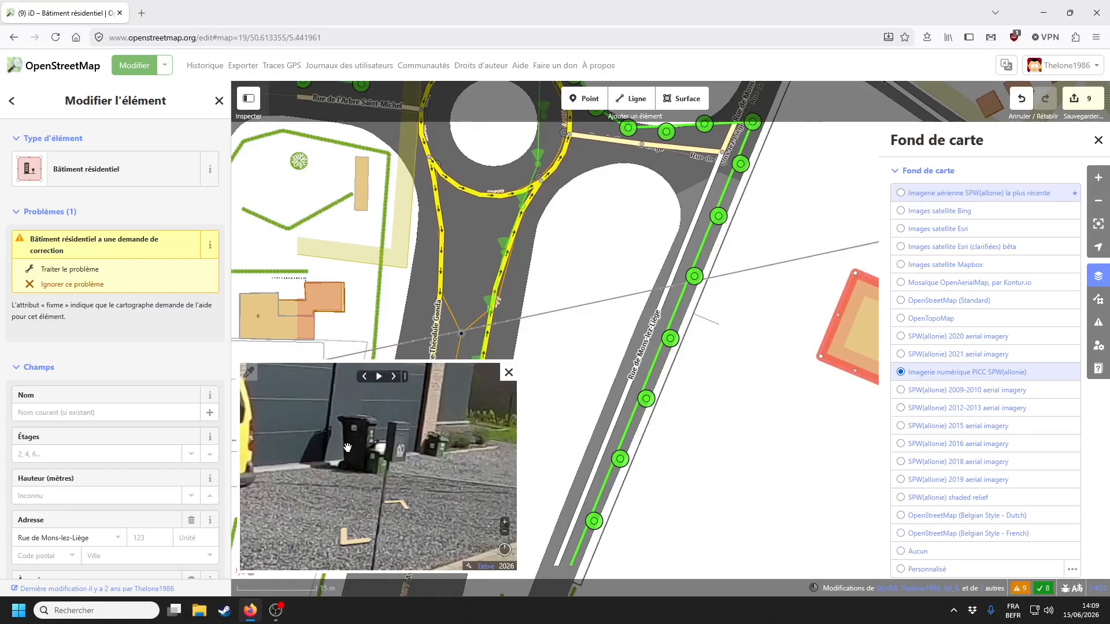
pyautogui.moveTo(318, 460); pyautogui.dragTo(368, 454)
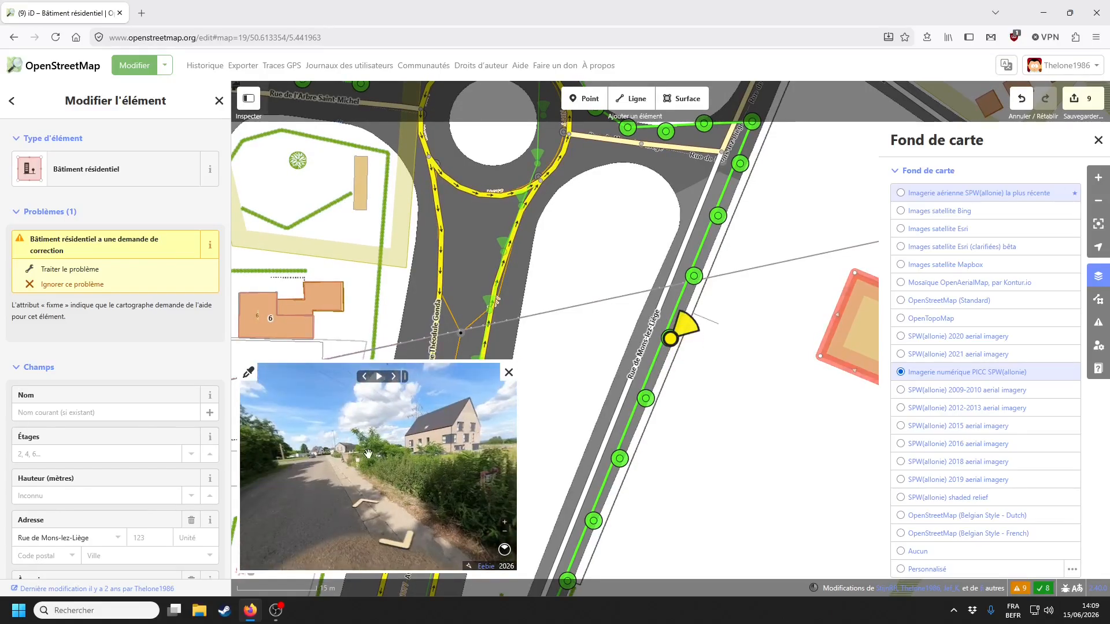
pyautogui.click(363, 512)
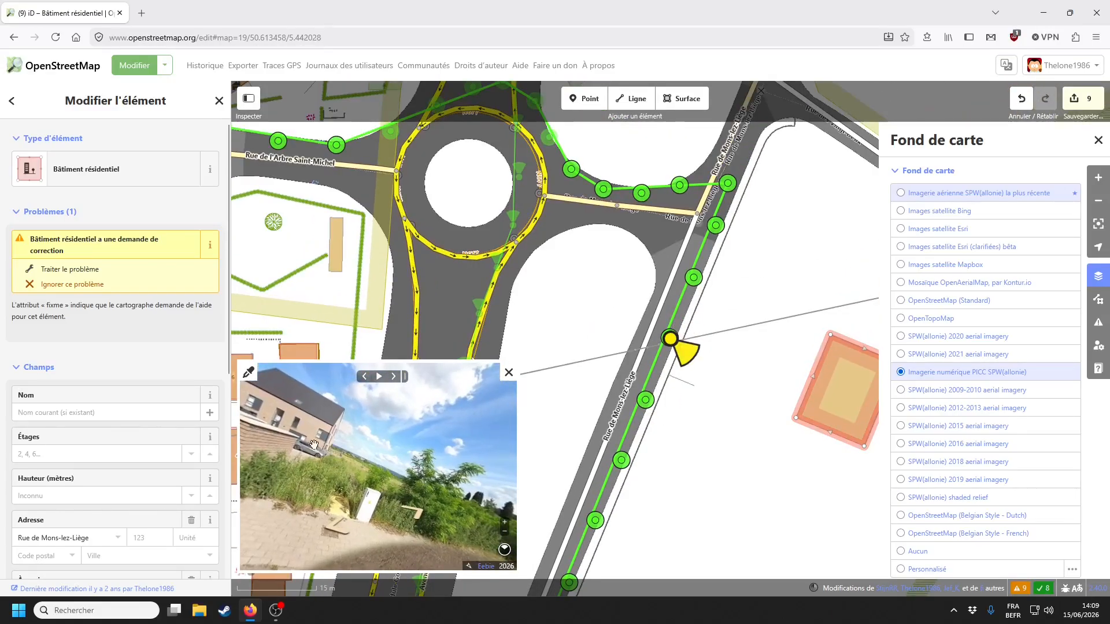
pyautogui.scroll(-4, 422, 491)
pyautogui.click(376, 504)
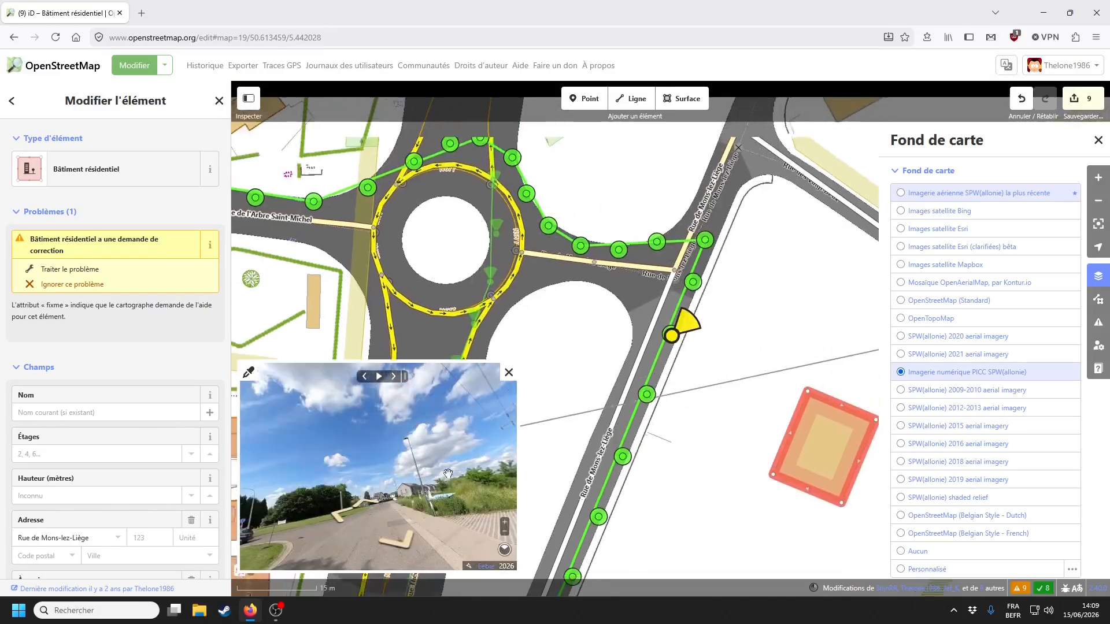
# - Study the photos of the house, centre the building, and open its feature-type list
pyautogui.moveTo(376, 472); pyautogui.dragTo(512, 469)
pyautogui.scroll(5, 422, 466)
pyautogui.moveTo(274, 440)
pyautogui.mouseDown()
pyautogui.moveTo(437, 436)
pyautogui.moveTo(274, 431)
pyautogui.mouseUp()
pyautogui.scroll(-5, 274, 431)
pyautogui.moveTo(486, 440); pyautogui.dragTo(333, 442)
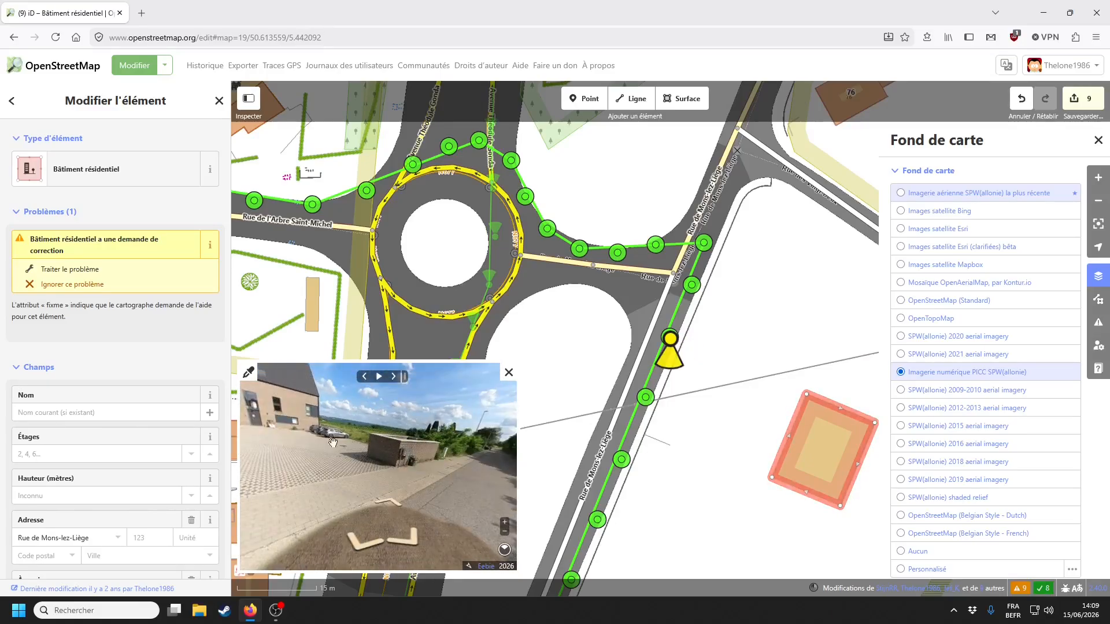
pyautogui.click(396, 509)
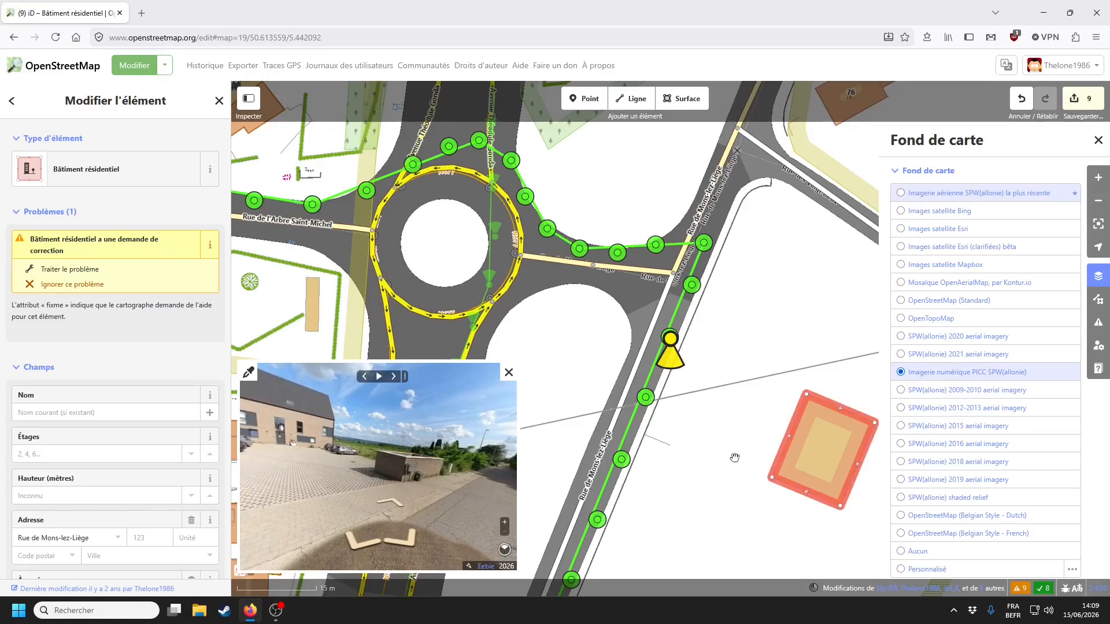
pyautogui.moveTo(734, 458); pyautogui.dragTo(558, 458)
pyautogui.click(93, 171)
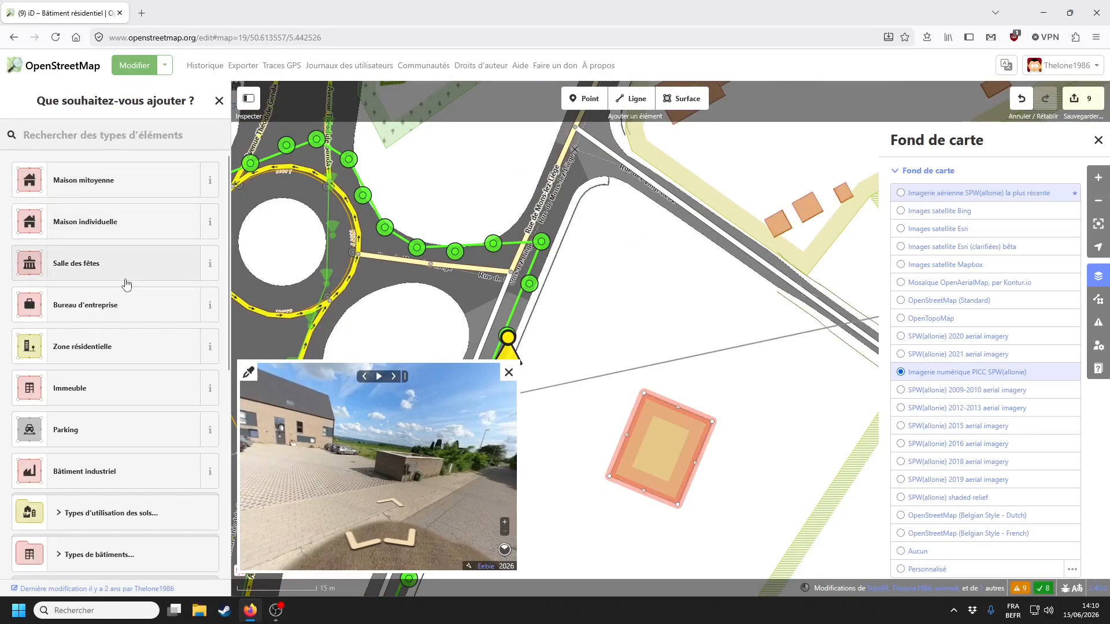
# - Make the Rue de Mons-lez-Liège building an Immeuble with 6 units
pyautogui.click(106, 388)
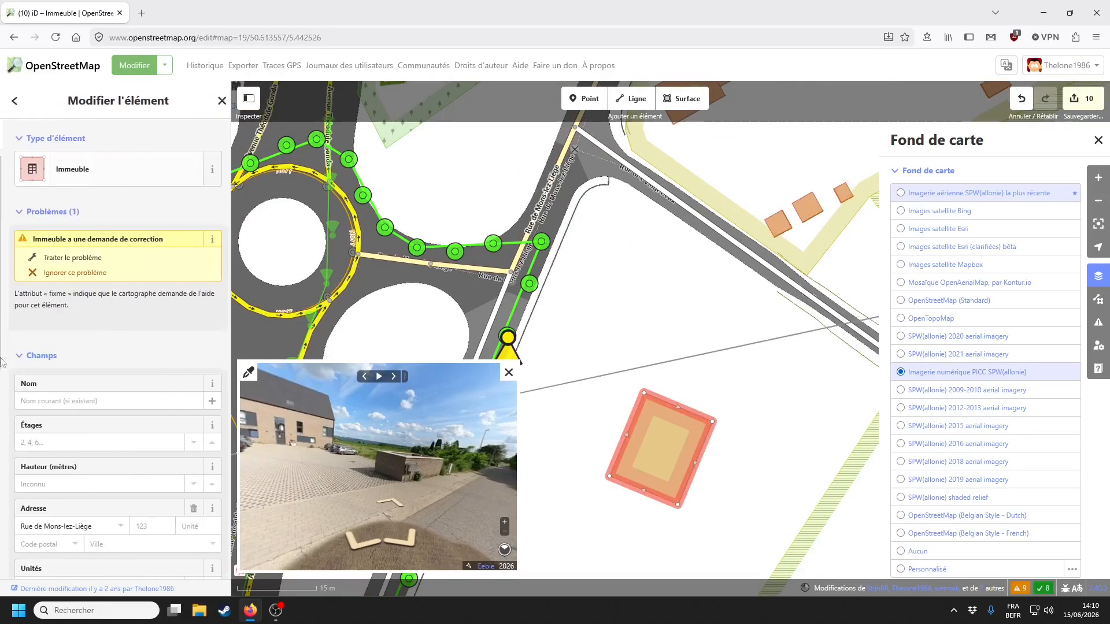
pyautogui.scroll(-3, 99, 372)
pyautogui.scroll(3, 426, 486)
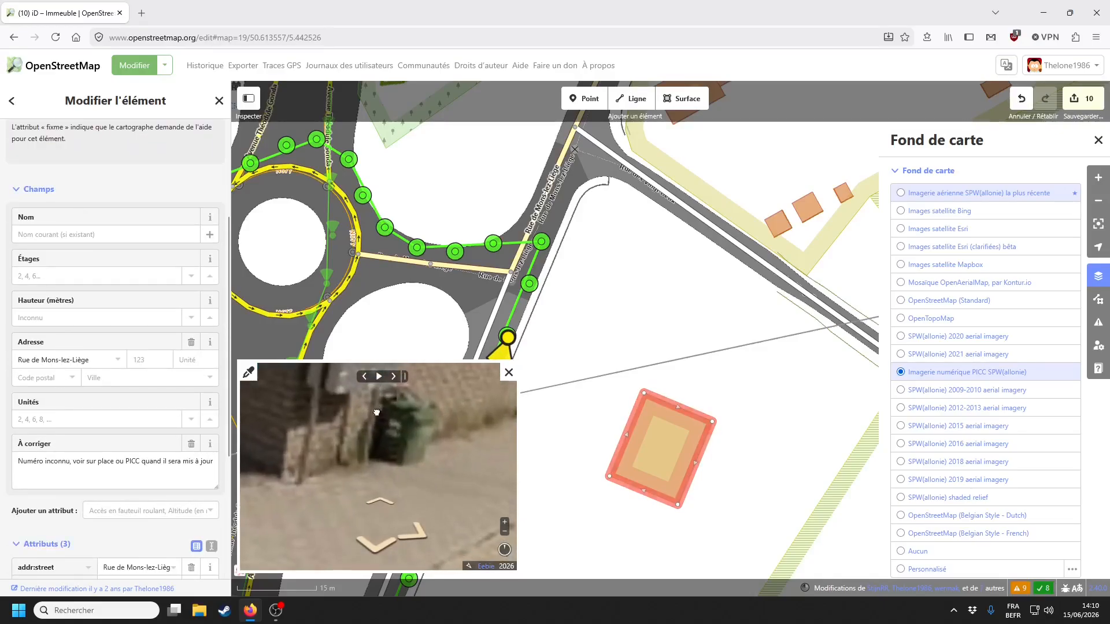
pyautogui.scroll(2, 404, 477)
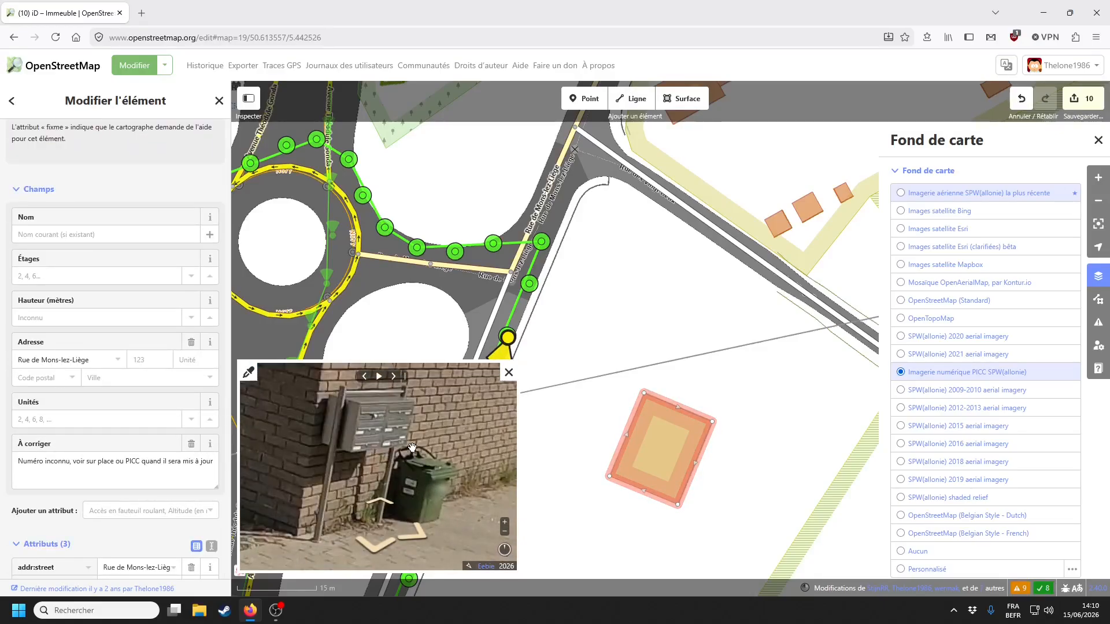
pyautogui.click(66, 419)
pyautogui.write('6')
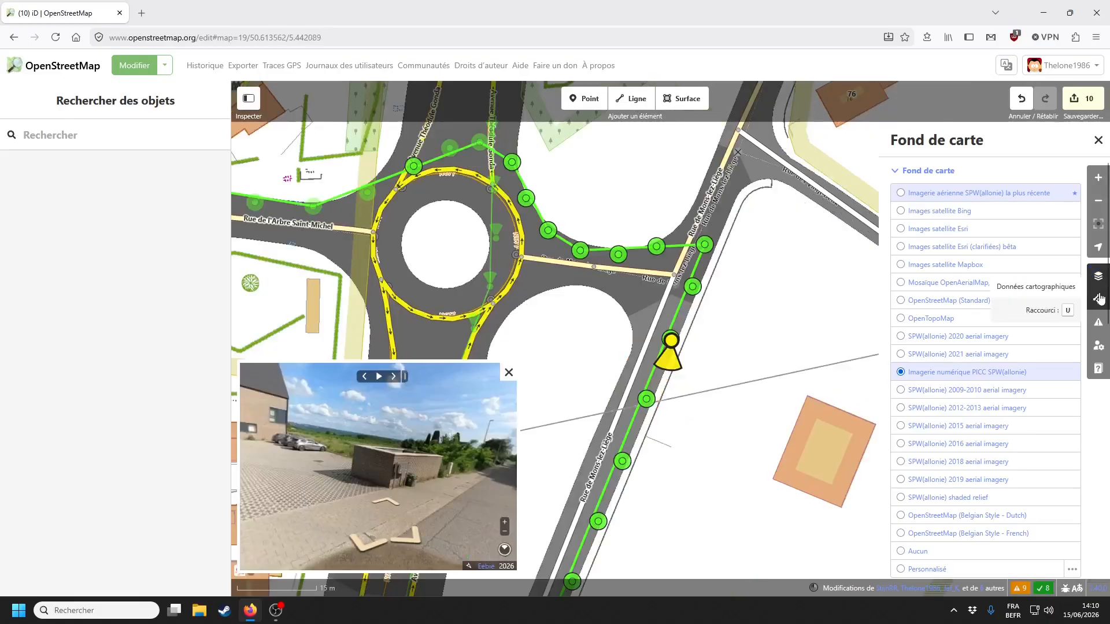
# - Open the map data layers and pan to the houses along Rue de Mons-lez-Liège
pyautogui.click(1098, 299)
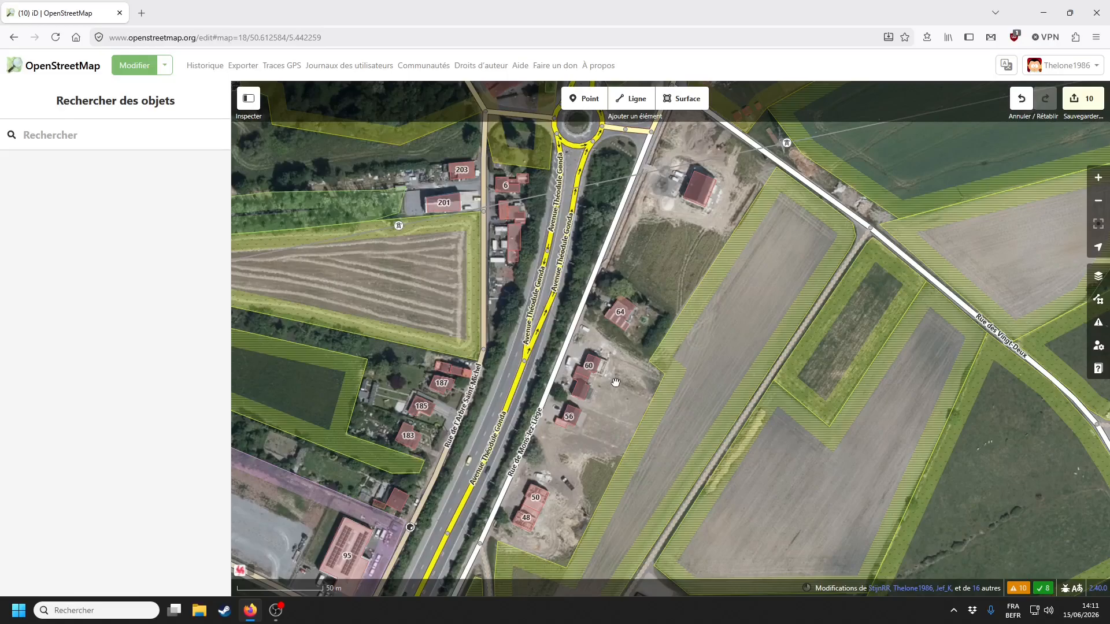
pyautogui.moveTo(660, 246); pyautogui.dragTo(649, 282)
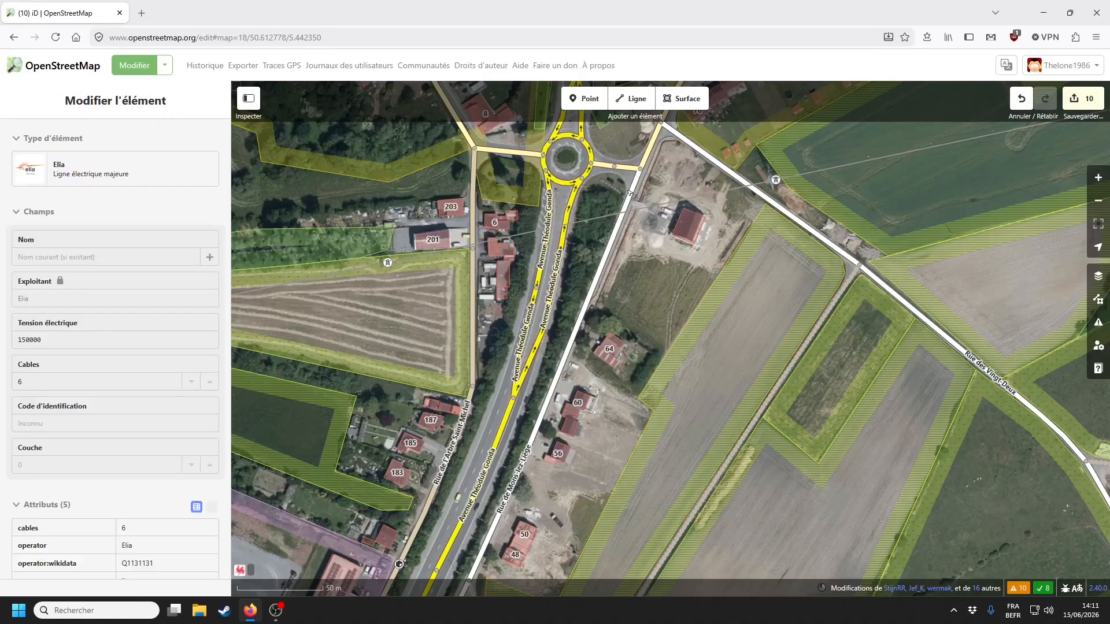
pyautogui.moveTo(553, 492); pyautogui.dragTo(641, 364)
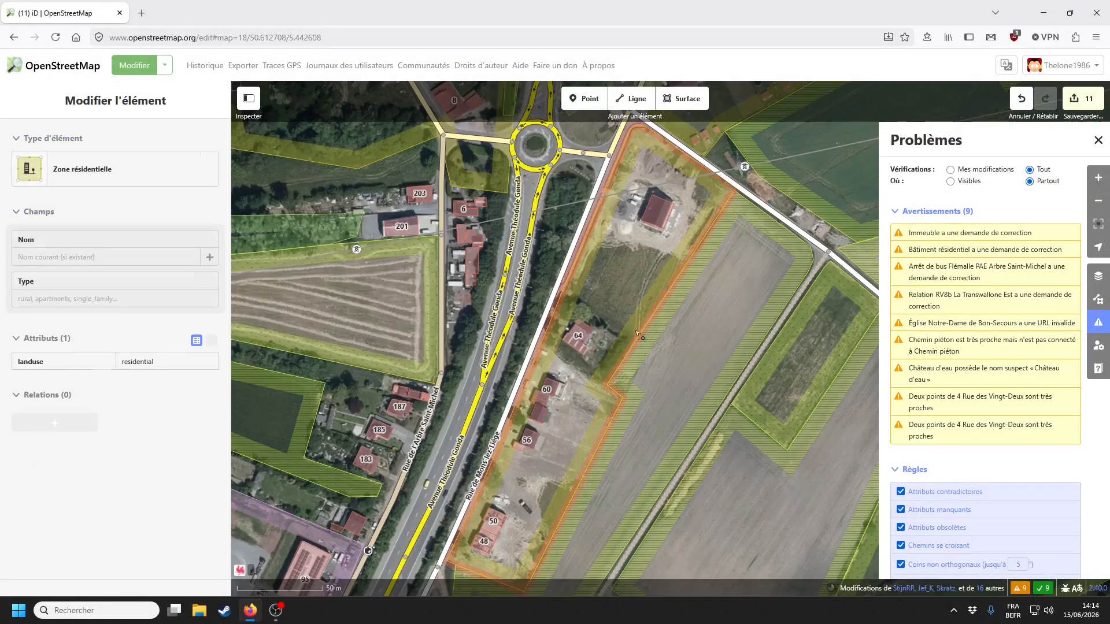
# - Deselect the residential area and go to the 'Chemin piéton est très proche' footway warning
pyautogui.click(723, 359)
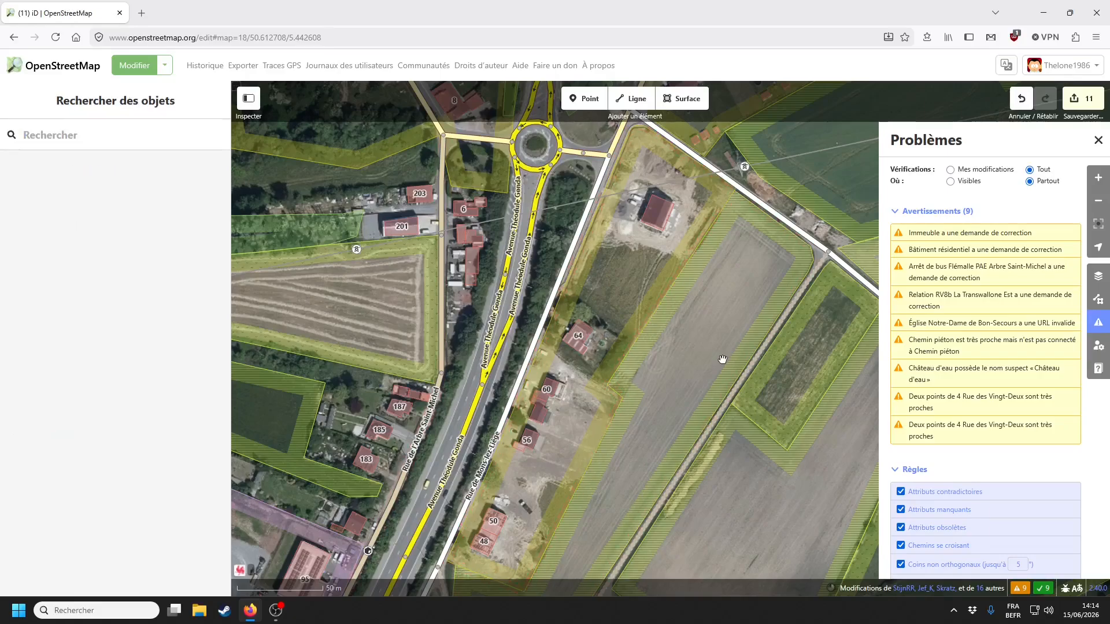
pyautogui.click(1100, 285)
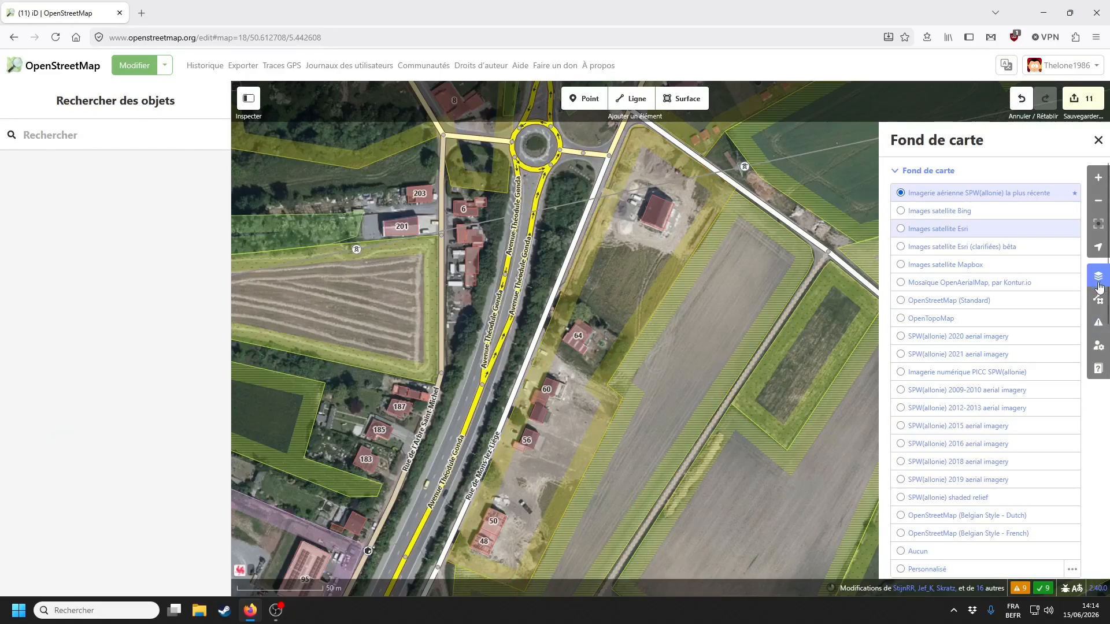
pyautogui.click(1098, 322)
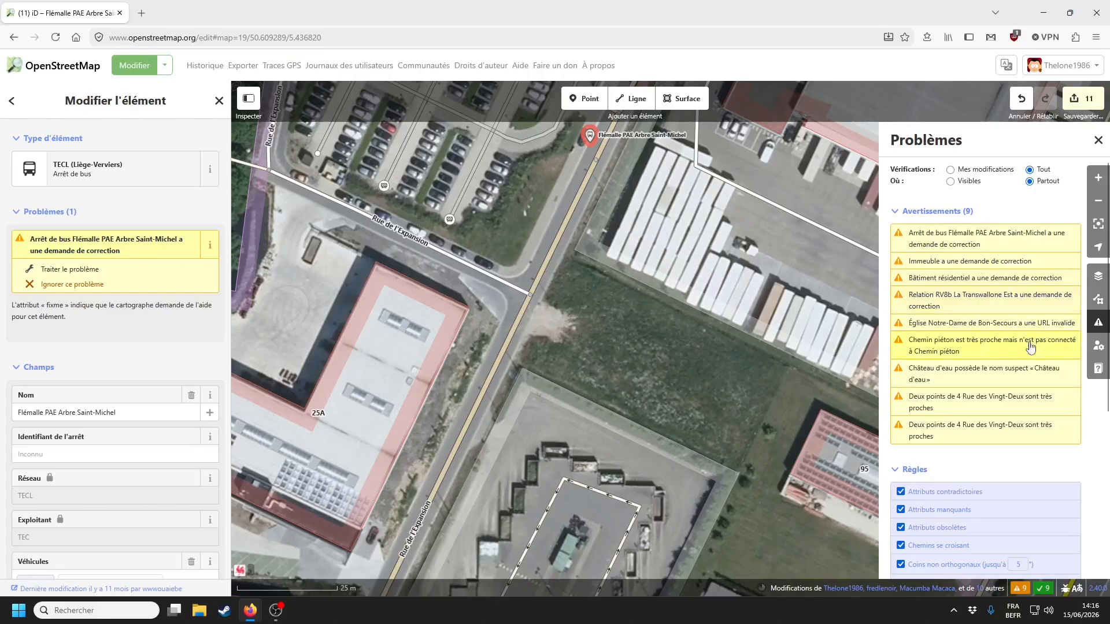
pyautogui.click(972, 347)
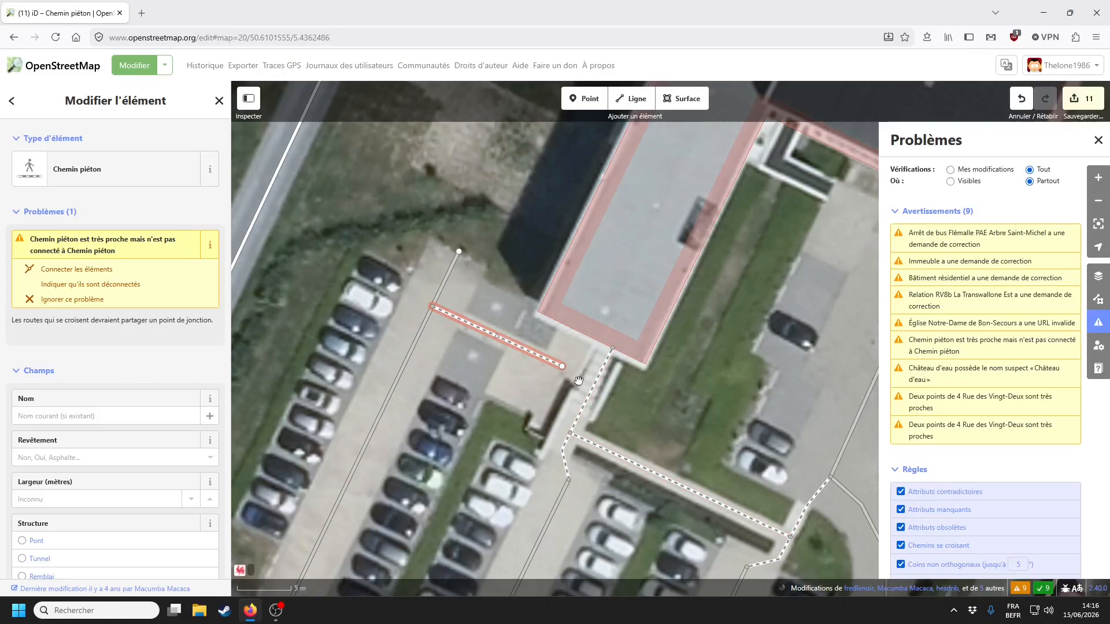
# - Drag the footway's end vertex away from the other path by the parking
pyautogui.press('b')
pyautogui.moveTo(563, 366); pyautogui.dragTo(434, 307)
pyautogui.moveTo(490, 361); pyautogui.dragTo(549, 285)
pyautogui.scroll(-4, 549, 285)
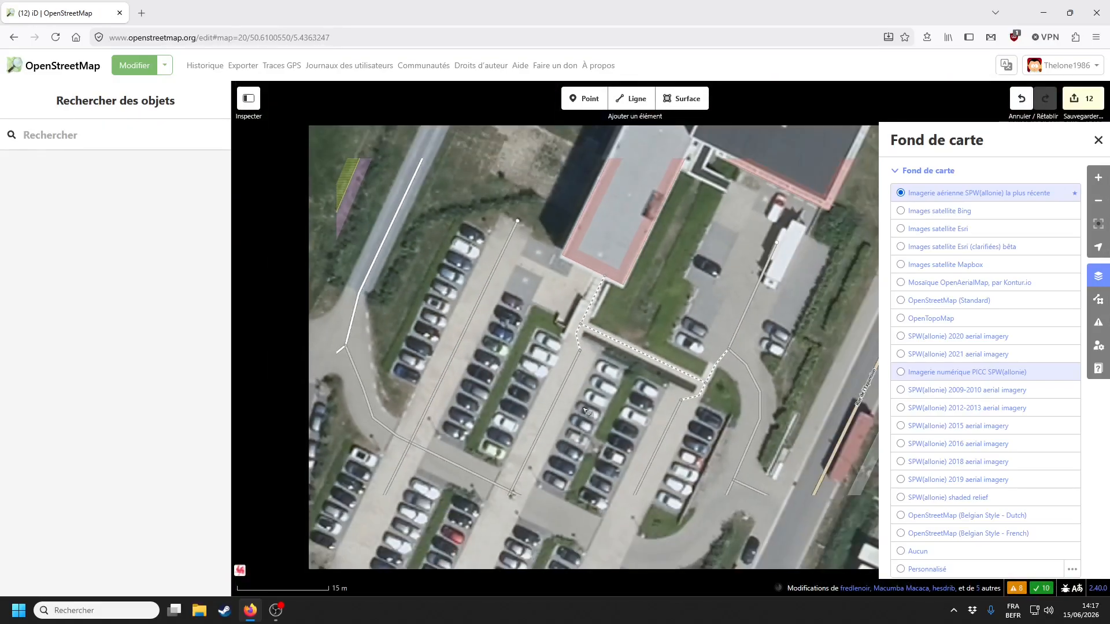
pyautogui.press('b')
pyautogui.moveTo(843, 381); pyautogui.dragTo(683, 360)
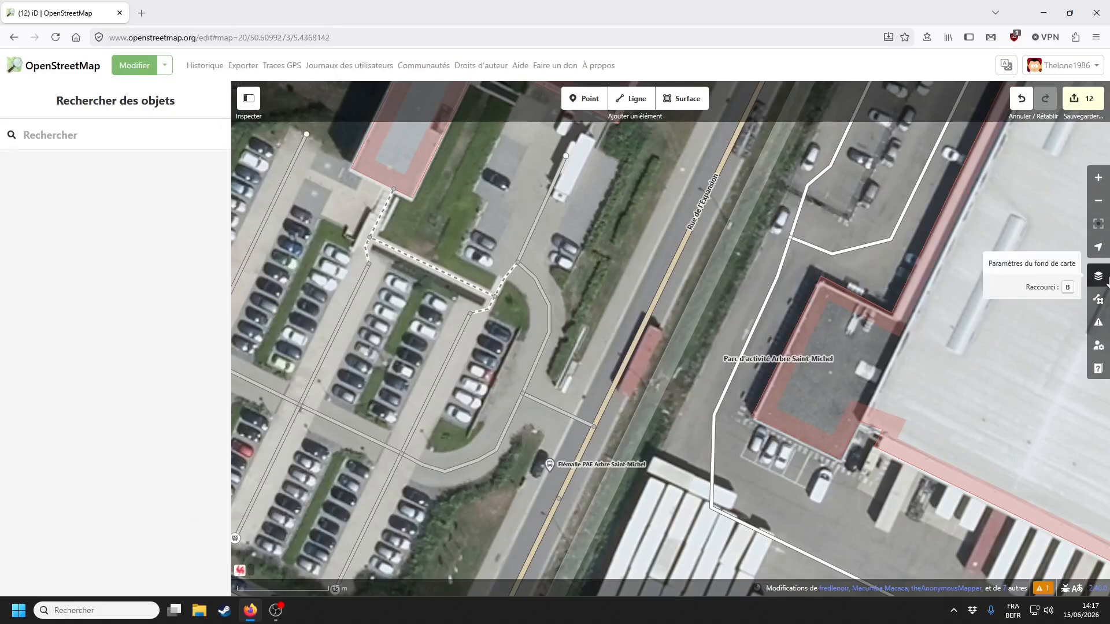
# - Pan past the Château d'eau to the Rue du Charbonnage housing, closing the background choices
pyautogui.click(1097, 276)
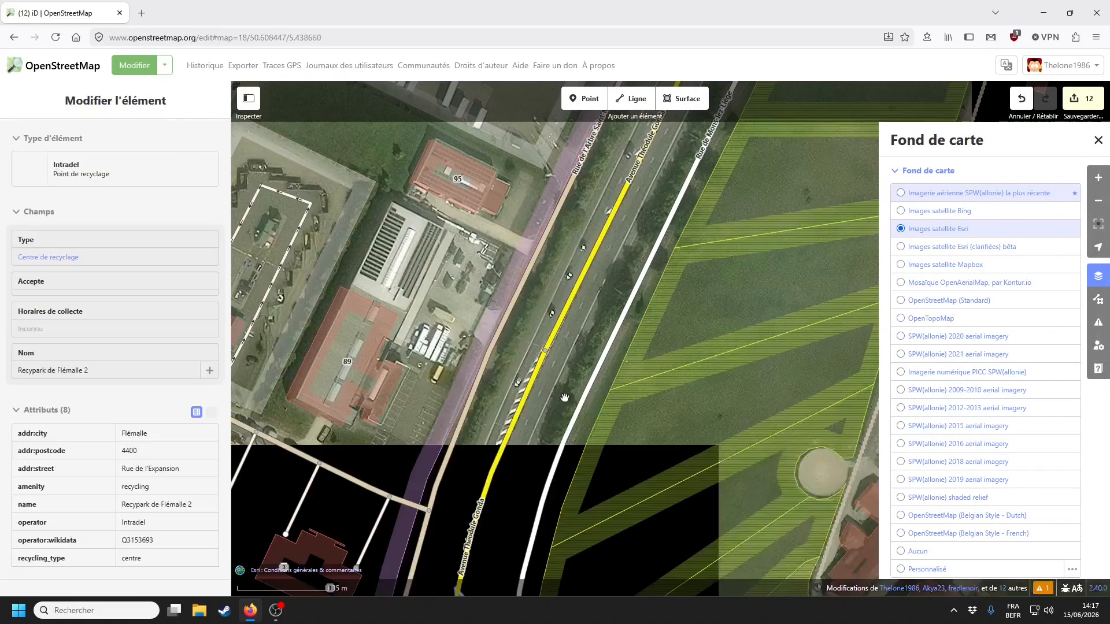
pyautogui.moveTo(564, 398); pyautogui.dragTo(612, 191)
pyautogui.scroll(-3, 670, 366)
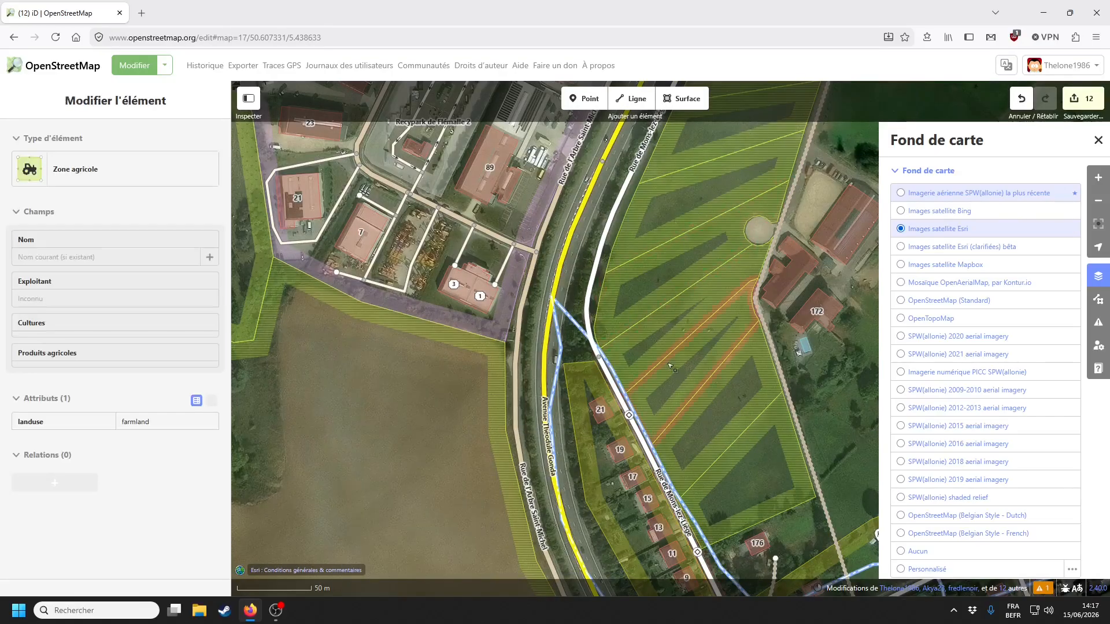
pyautogui.moveTo(868, 420); pyautogui.dragTo(719, 322)
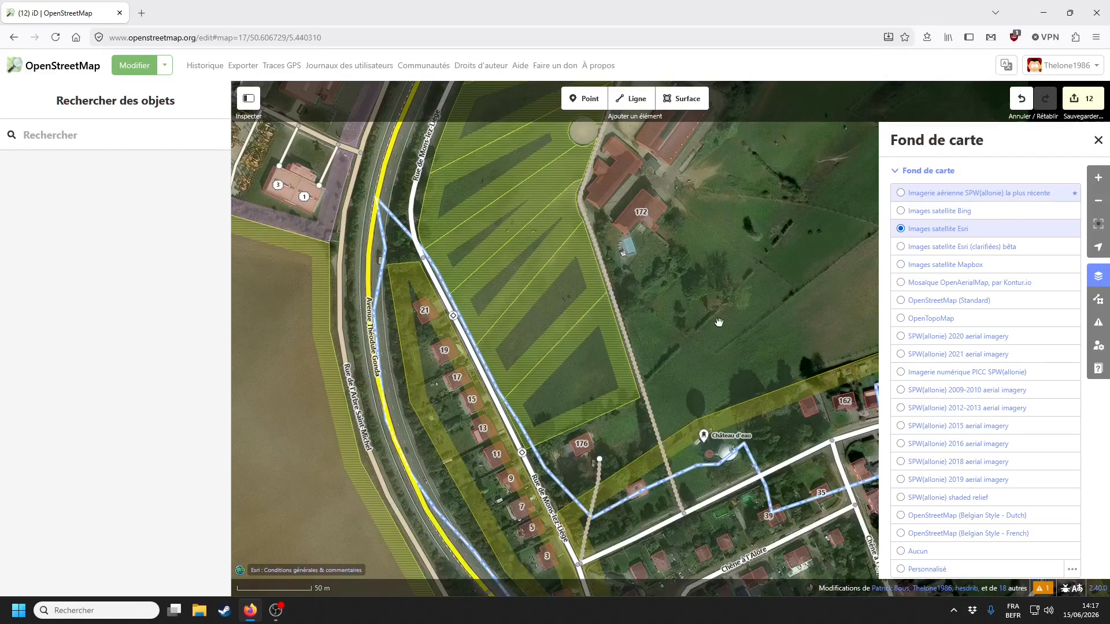
pyautogui.moveTo(800, 307); pyautogui.dragTo(649, 343)
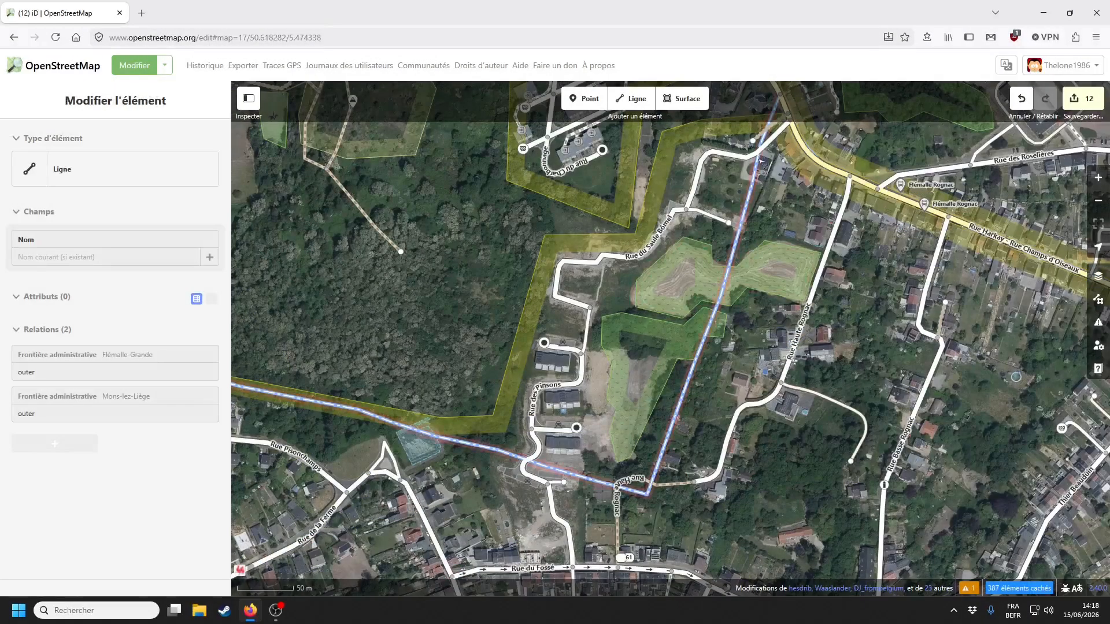
pyautogui.press('Escape')
pyautogui.moveTo(457, 254); pyautogui.dragTo(514, 413)
pyautogui.scroll(3, 572, 364)
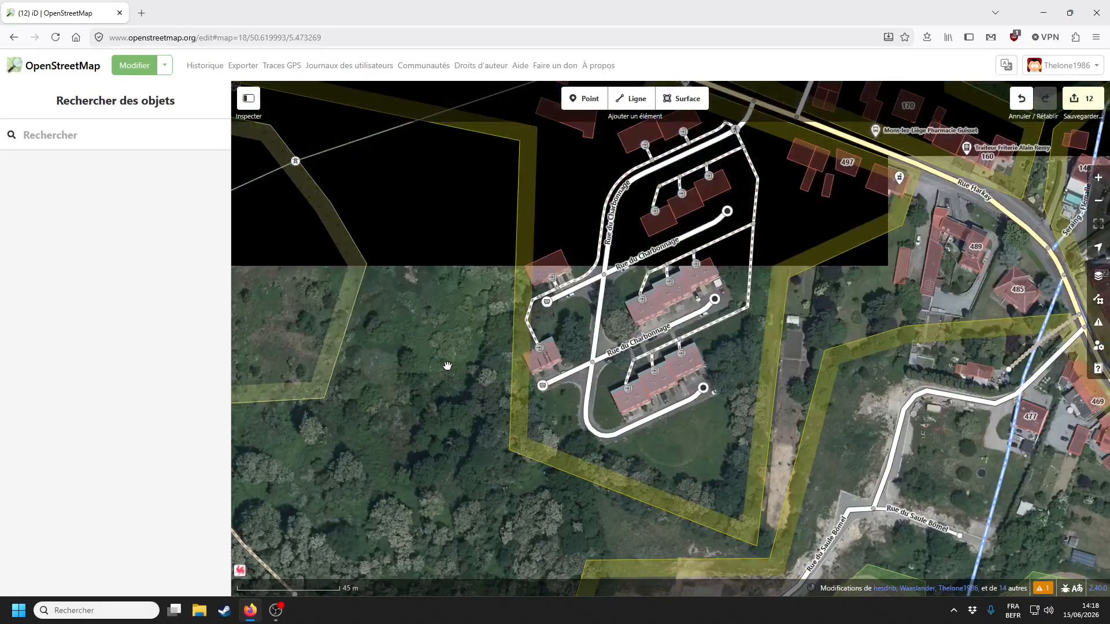
pyautogui.moveTo(418, 406); pyautogui.dragTo(416, 352)
# - Pan south to Rue des Pinsons and inspect the road and a house's address
pyautogui.moveTo(436, 443); pyautogui.dragTo(434, 559)
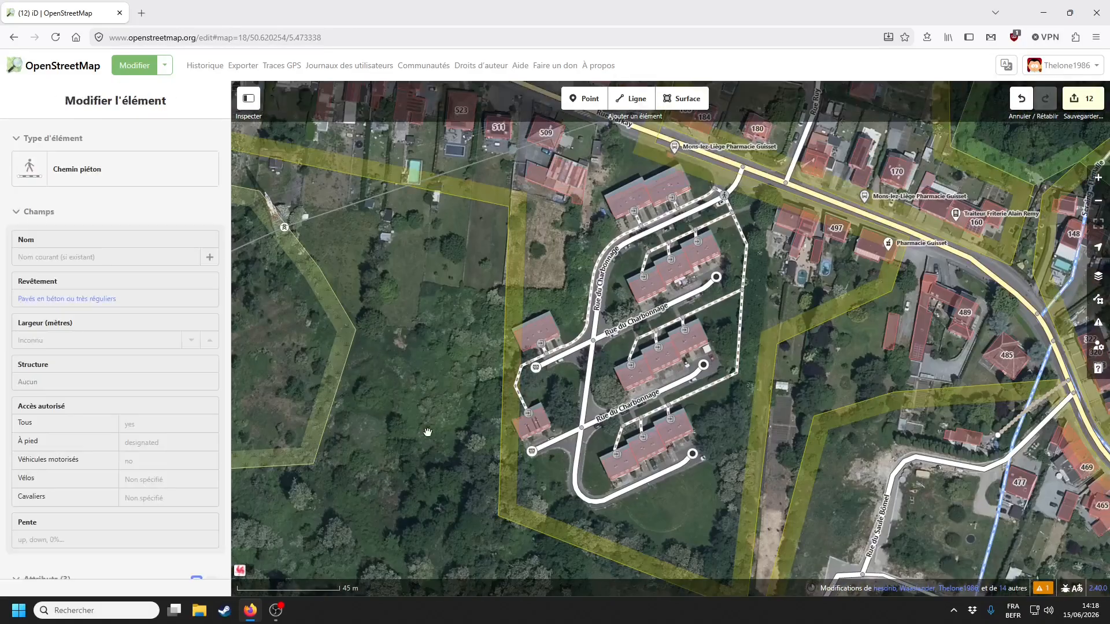
pyautogui.moveTo(407, 385); pyautogui.dragTo(410, 210)
pyautogui.scroll(-3, 448, 437)
pyautogui.moveTo(438, 450); pyautogui.dragTo(353, 173)
pyautogui.scroll(3, 538, 323)
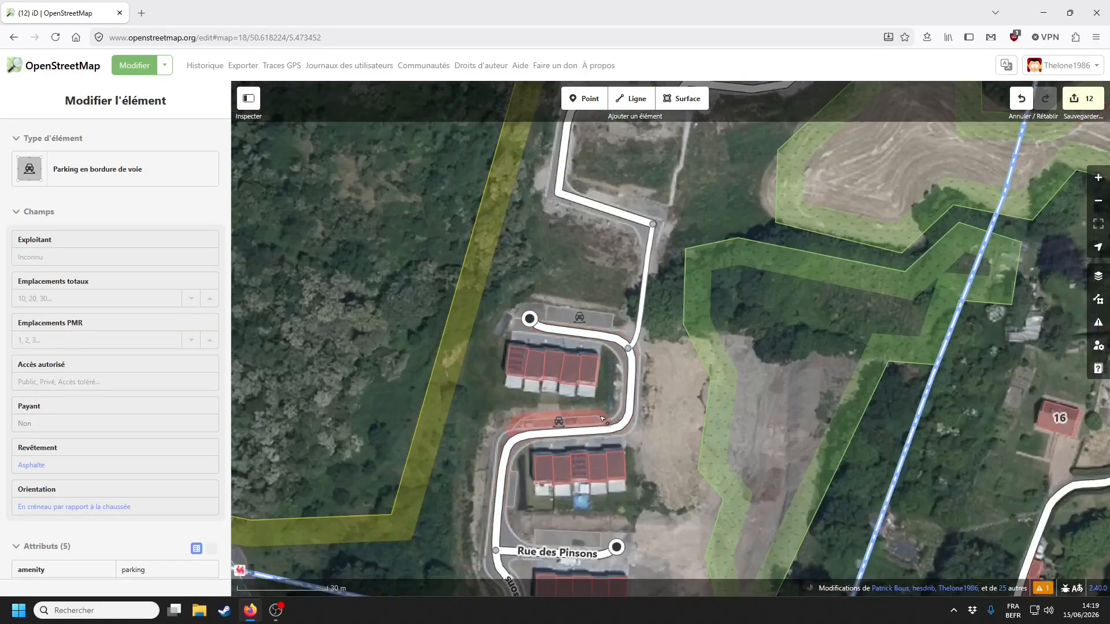
pyautogui.moveTo(555, 376); pyautogui.dragTo(555, 307)
pyautogui.click(555, 308)
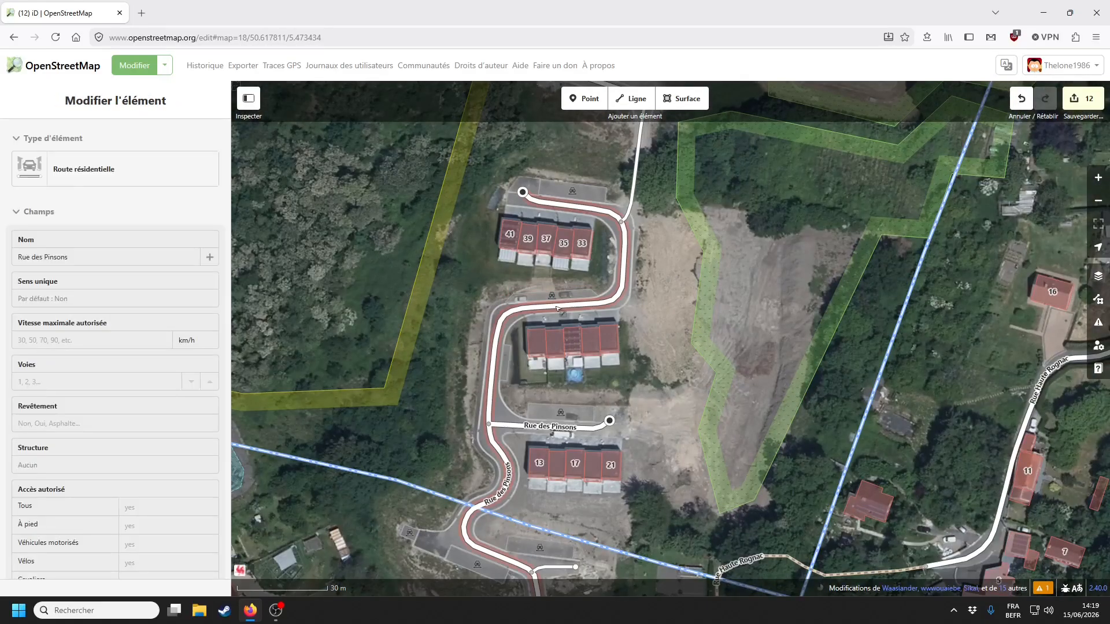
pyautogui.click(592, 470)
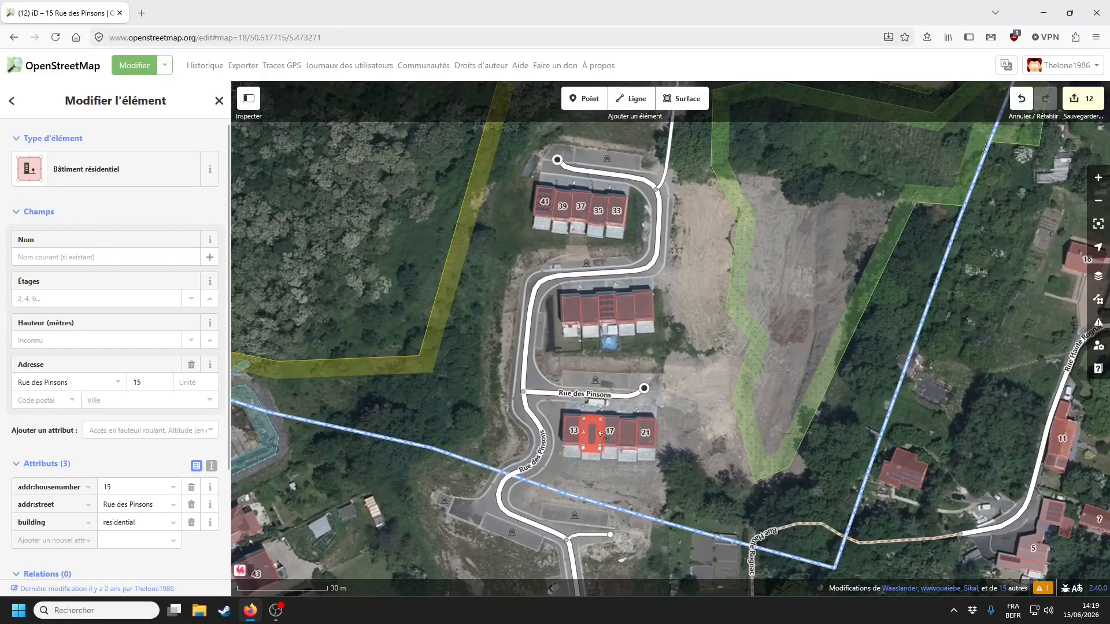
pyautogui.click(681, 391)
# - Compare the PICC SPW map, then set the background to the most recent SPW aerial imagery
pyautogui.click(1098, 300)
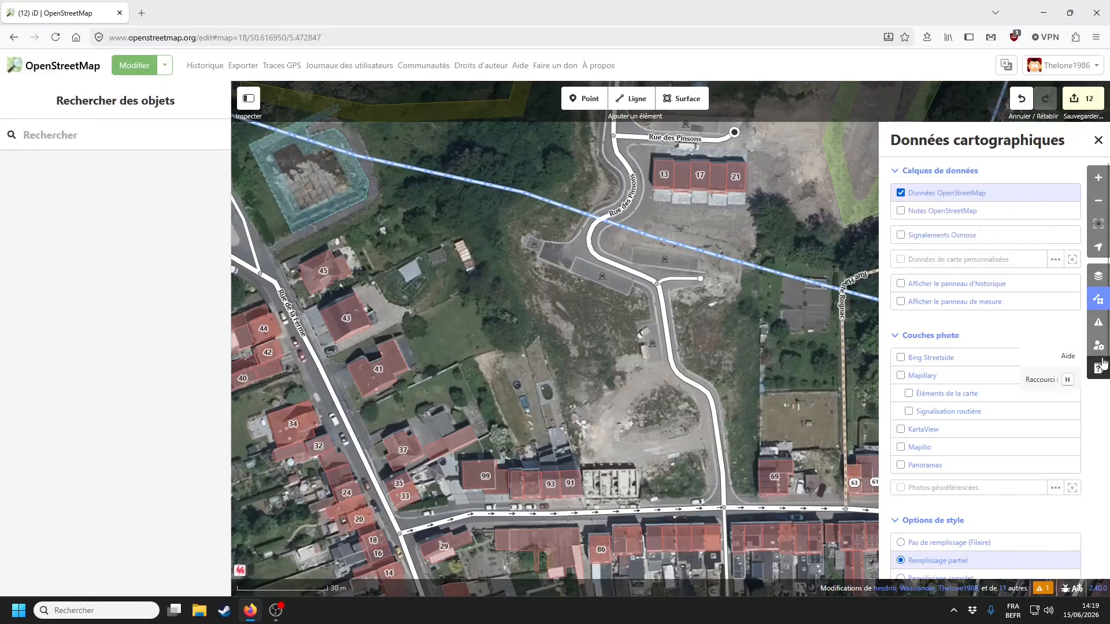
pyautogui.click(1098, 276)
pyautogui.click(983, 372)
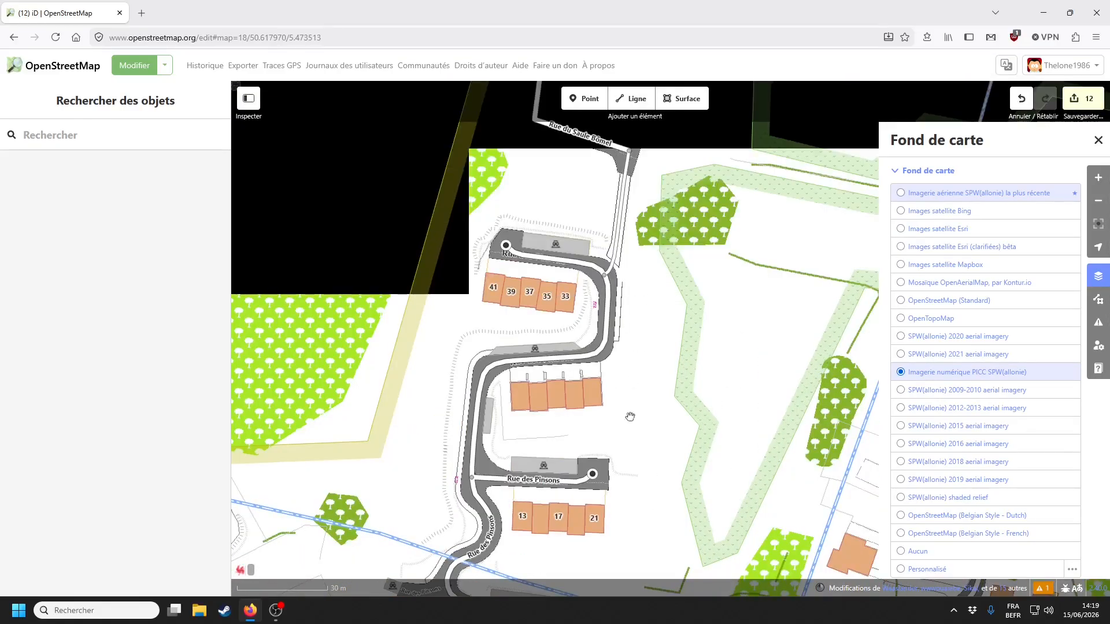
pyautogui.moveTo(630, 416); pyautogui.dragTo(683, 321)
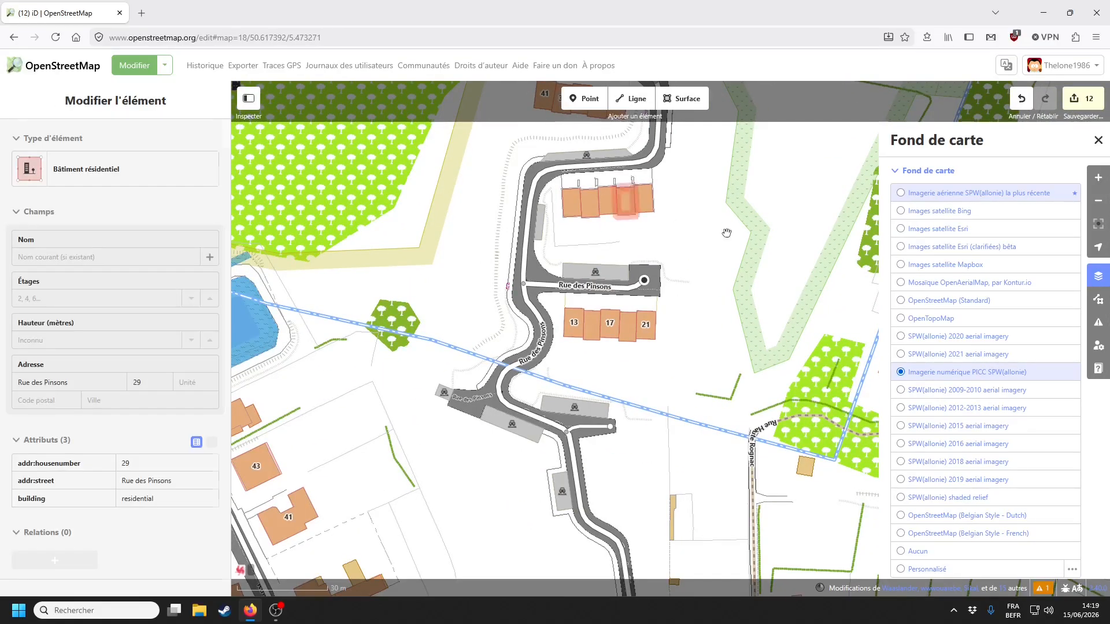
pyautogui.click(941, 193)
pyautogui.scroll(5, 681, 350)
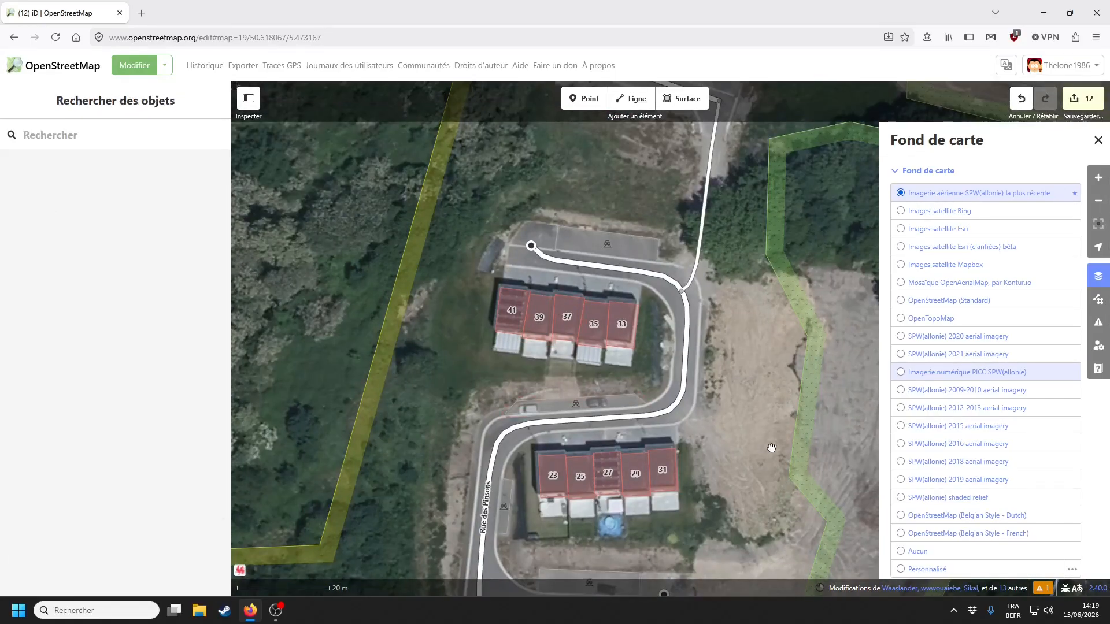
# - Compare PICC SPW and recent SPW imagery, then set the background to Esri satellite
pyautogui.scroll(-10, 742, 334)
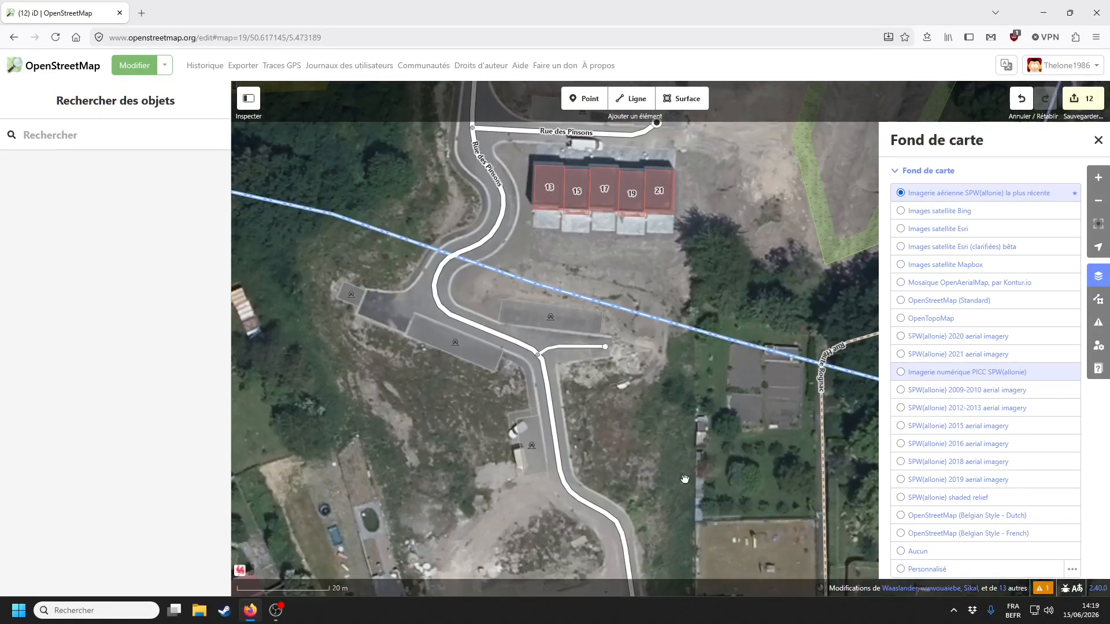
pyautogui.hotkey('ctrl', 'b')
pyautogui.scroll(10, 557, 401)
pyautogui.hscroll(10, 556, 401)
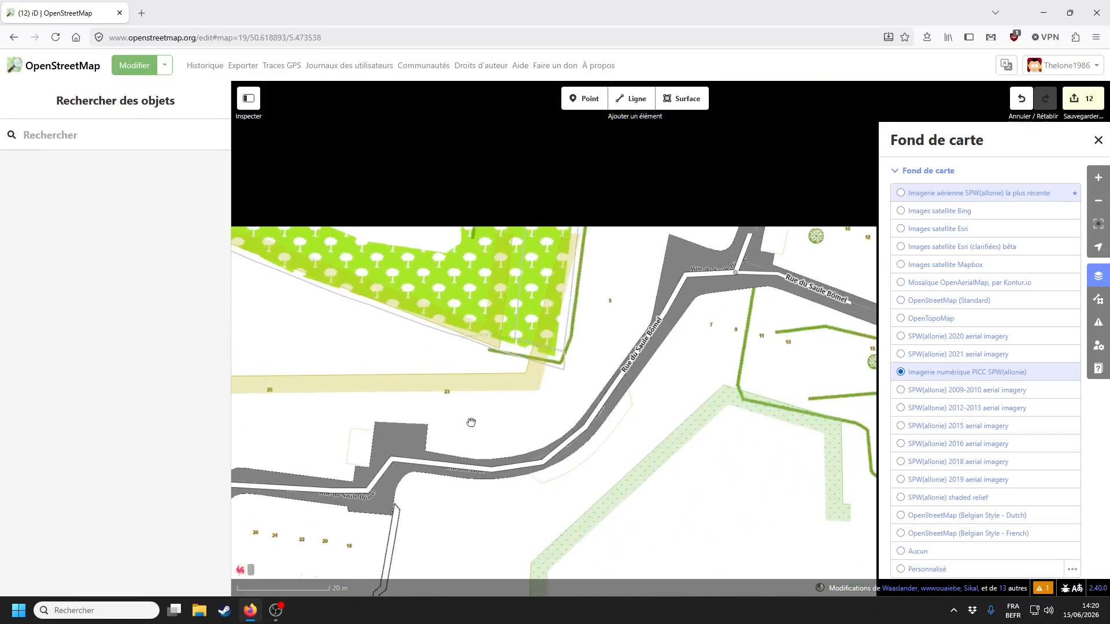
pyautogui.hscroll(5, 593, 459)
pyautogui.hotkey('ctrl', 'b')
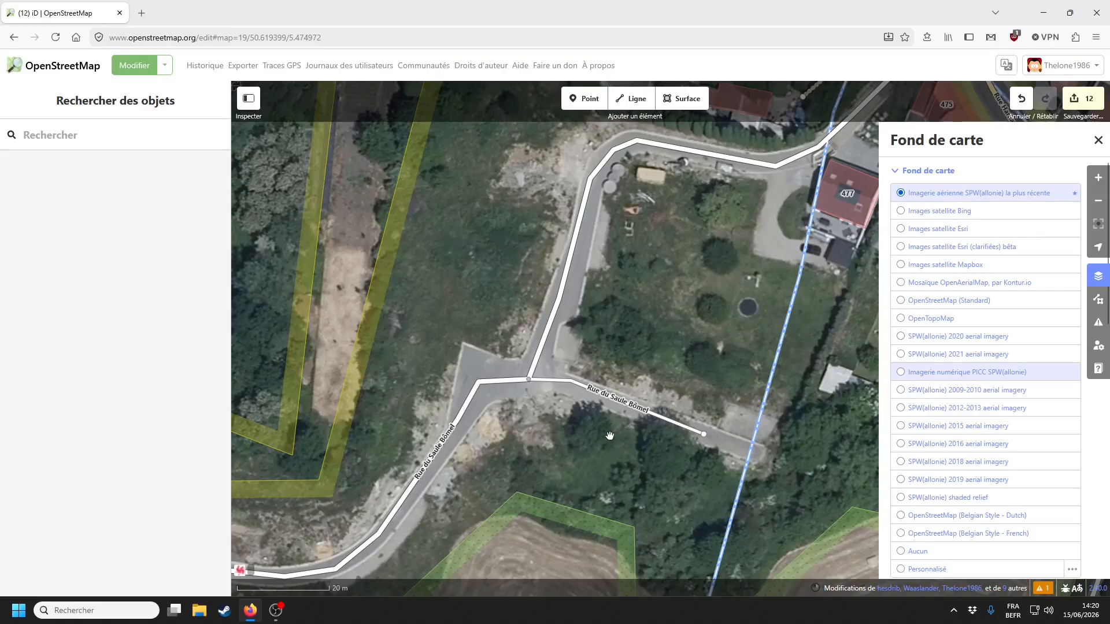
pyautogui.scroll(-1, 610, 436)
pyautogui.click(938, 229)
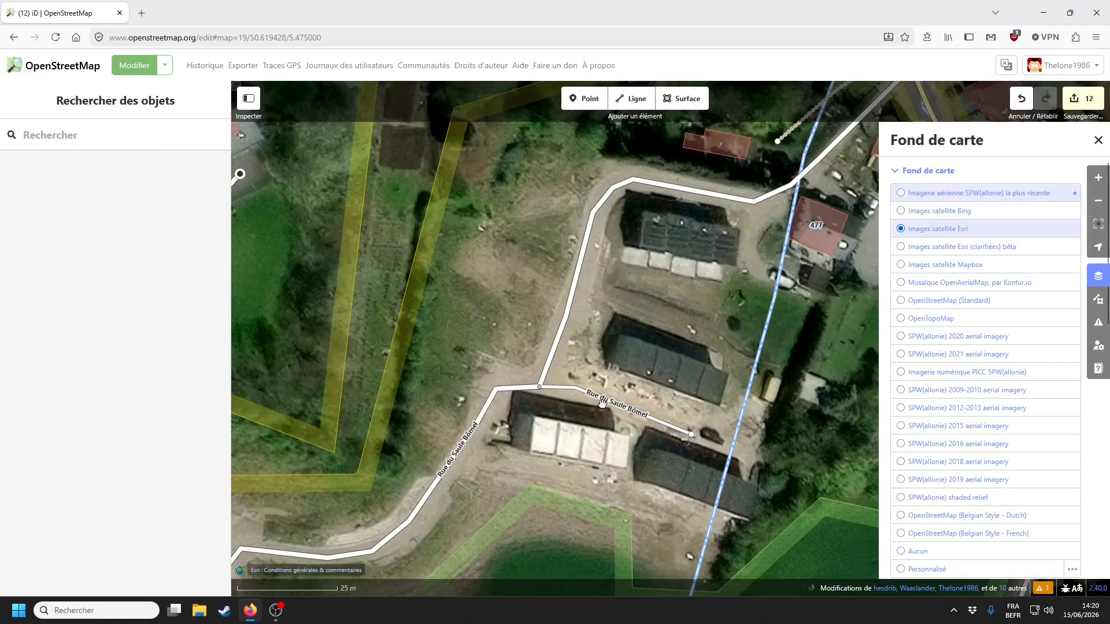
# - Inspect Rue du Saule Bômel and its houses over the PICC SPW background
pyautogui.click(601, 403)
pyautogui.moveTo(642, 234); pyautogui.dragTo(691, 245)
pyautogui.click(529, 454)
pyautogui.click(617, 191)
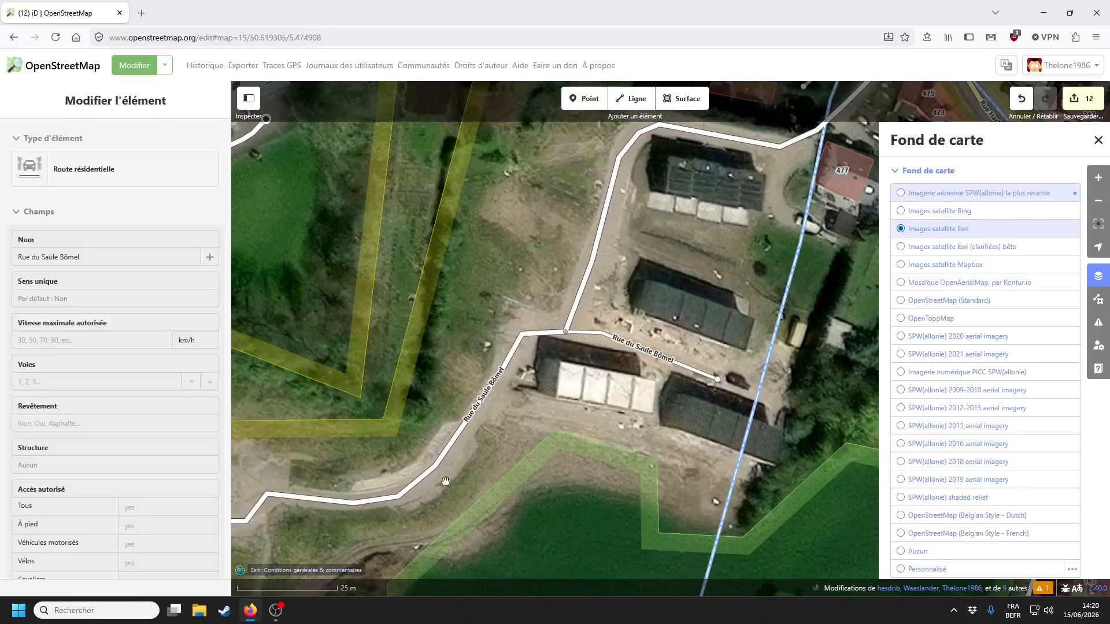
pyautogui.click(510, 424)
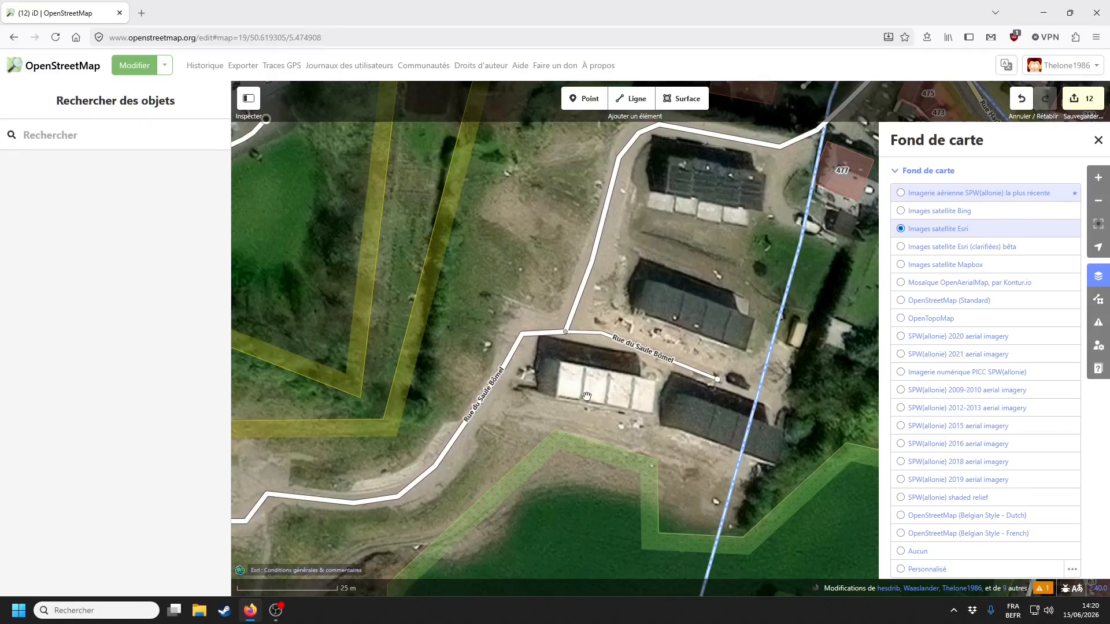
pyautogui.moveTo(586, 397); pyautogui.dragTo(557, 365)
pyautogui.hotkey('ctrl', 'b')
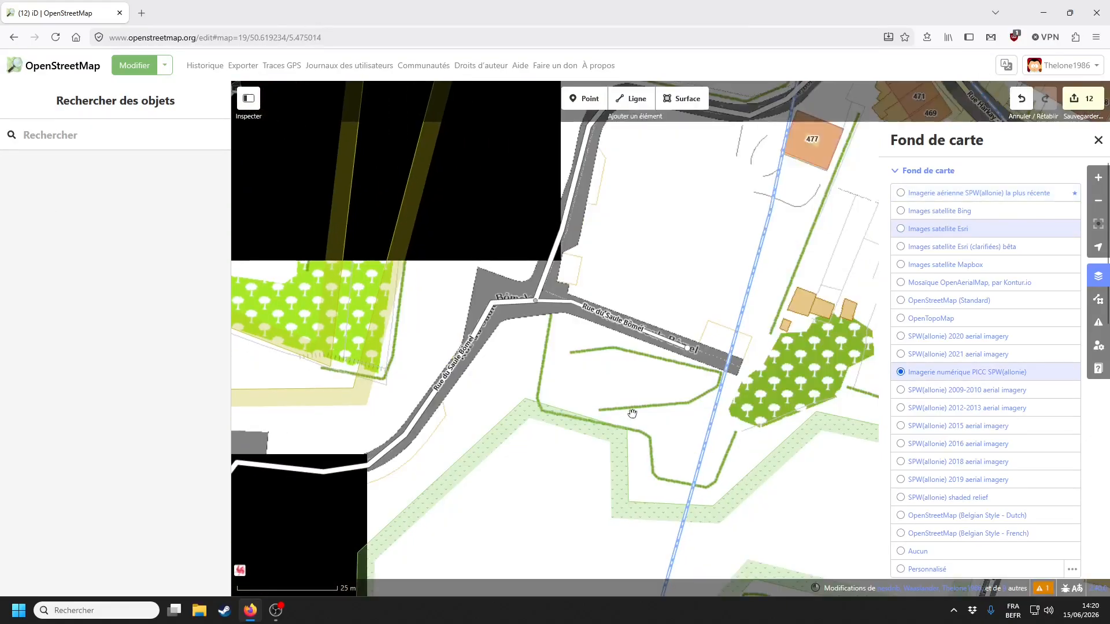
pyautogui.scroll(3, 632, 413)
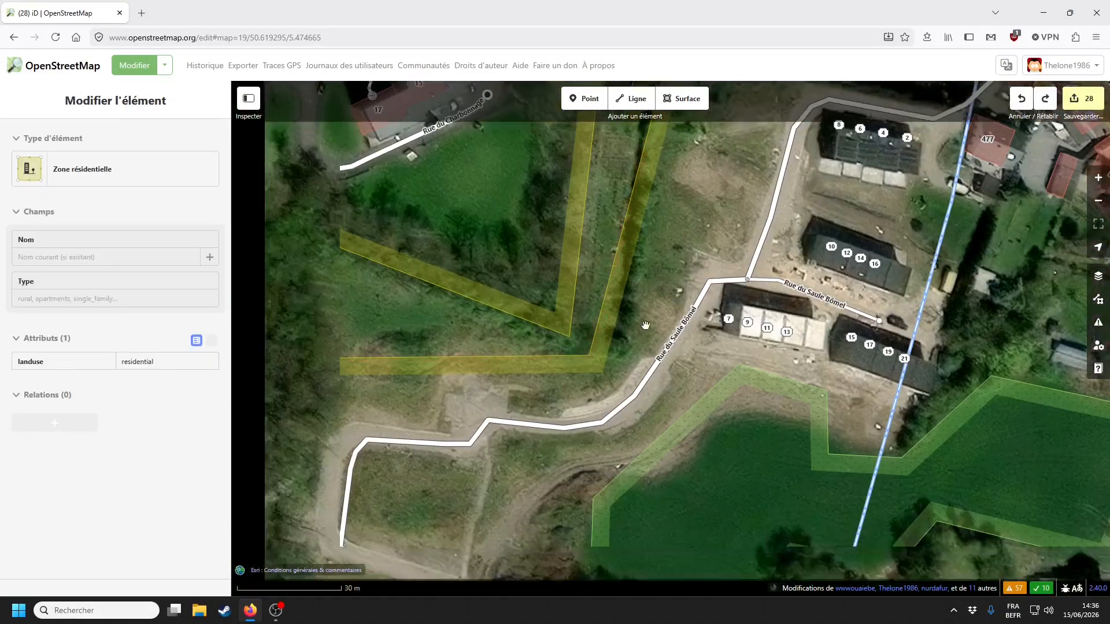
pyautogui.moveTo(646, 325); pyautogui.dragTo(653, 315)
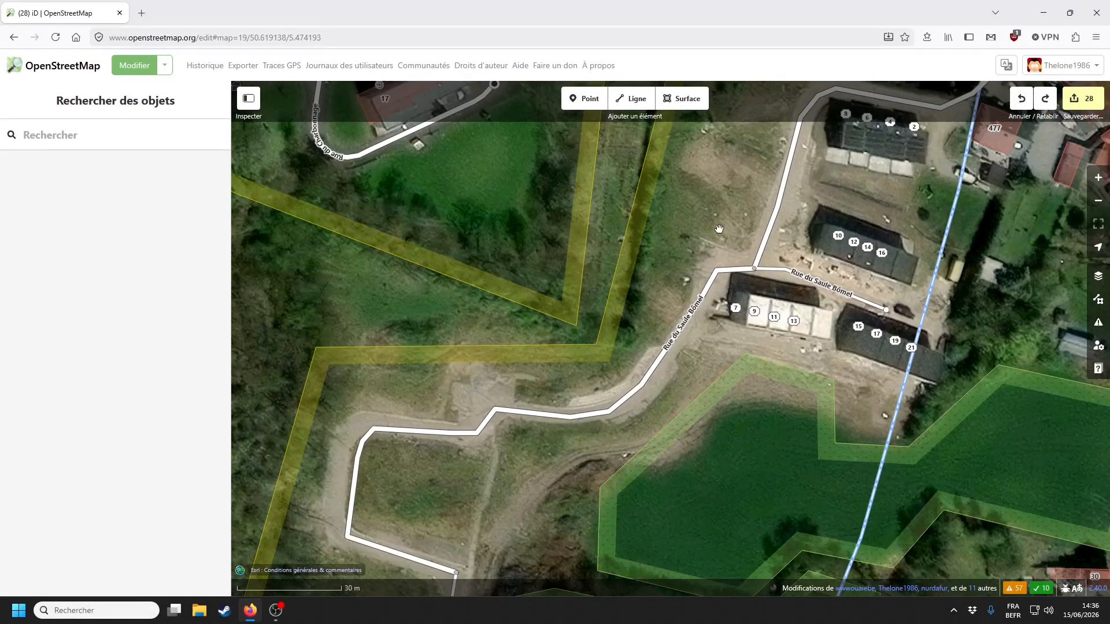
pyautogui.moveTo(719, 229); pyautogui.dragTo(683, 333)
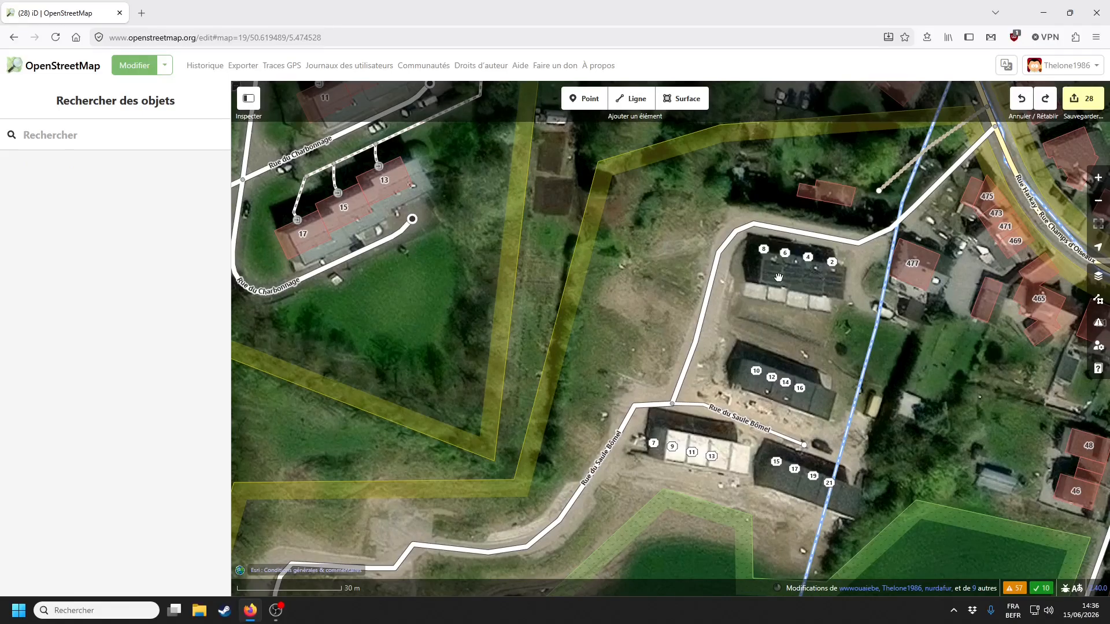
# - Accept the suggested operator:wikidata Q2389972 update on the Oxfam-Solidarité recycling container
pyautogui.moveTo(778, 278); pyautogui.dragTo(746, 328)
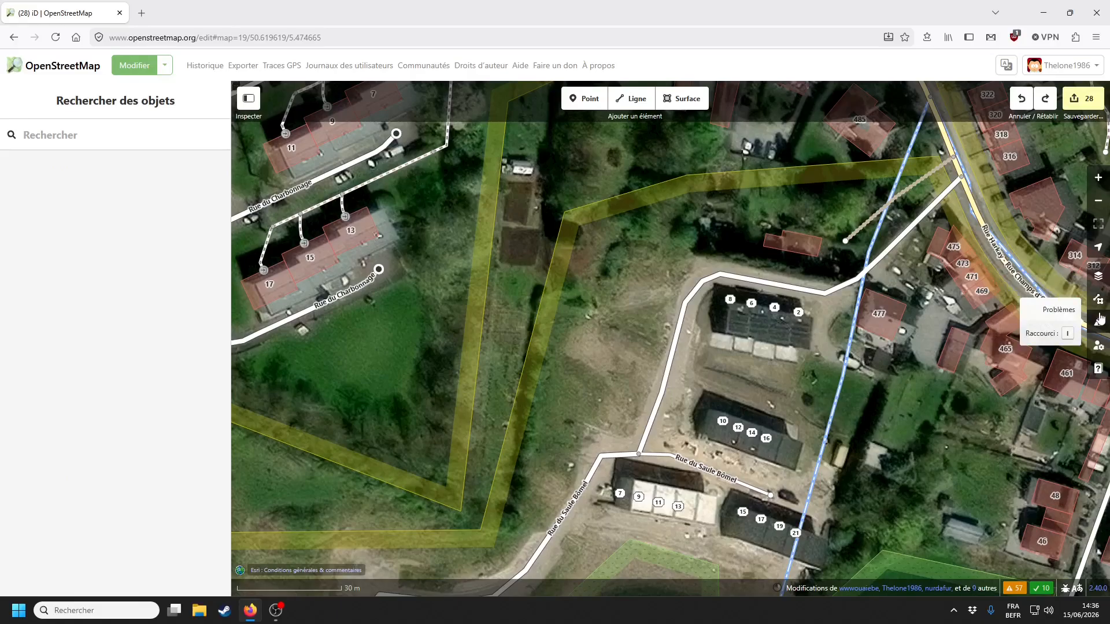
pyautogui.click(1099, 322)
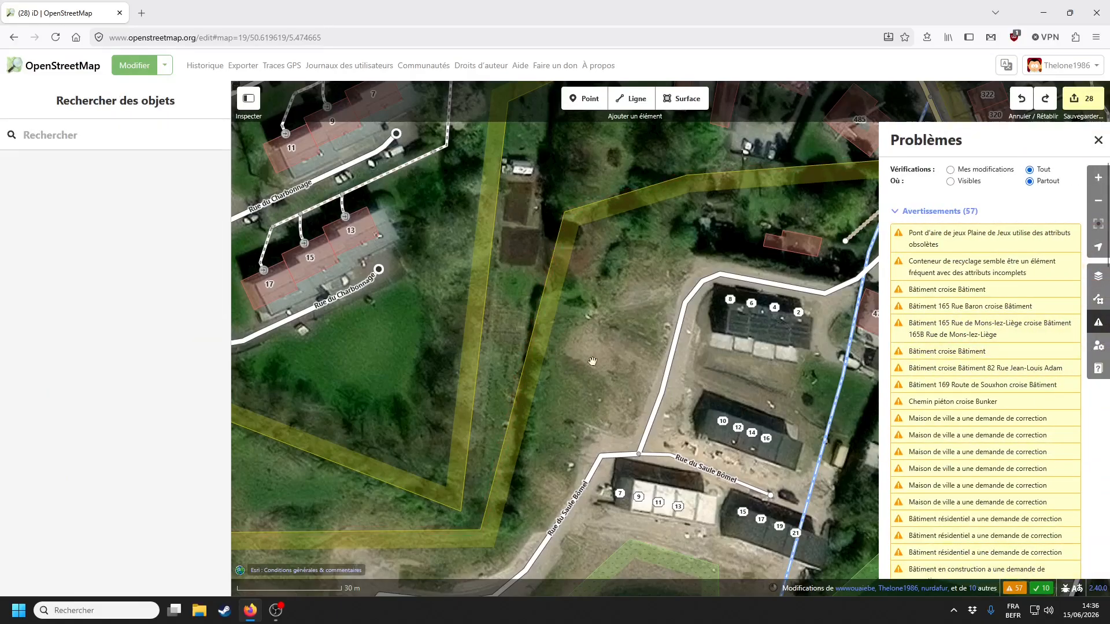
pyautogui.click(961, 269)
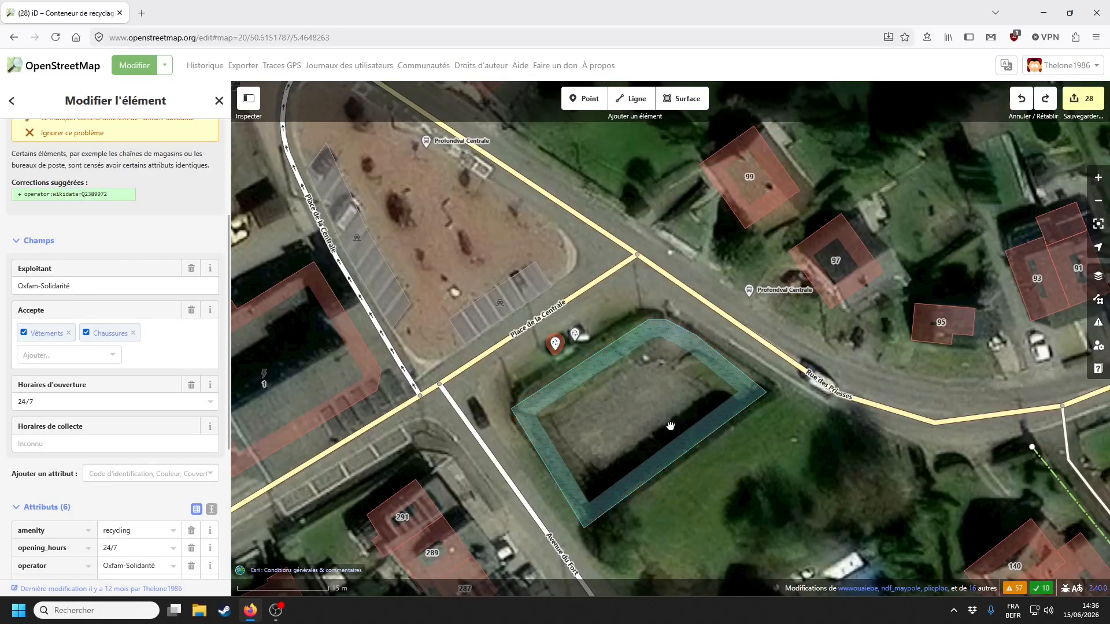
pyautogui.scroll(3, 107, 312)
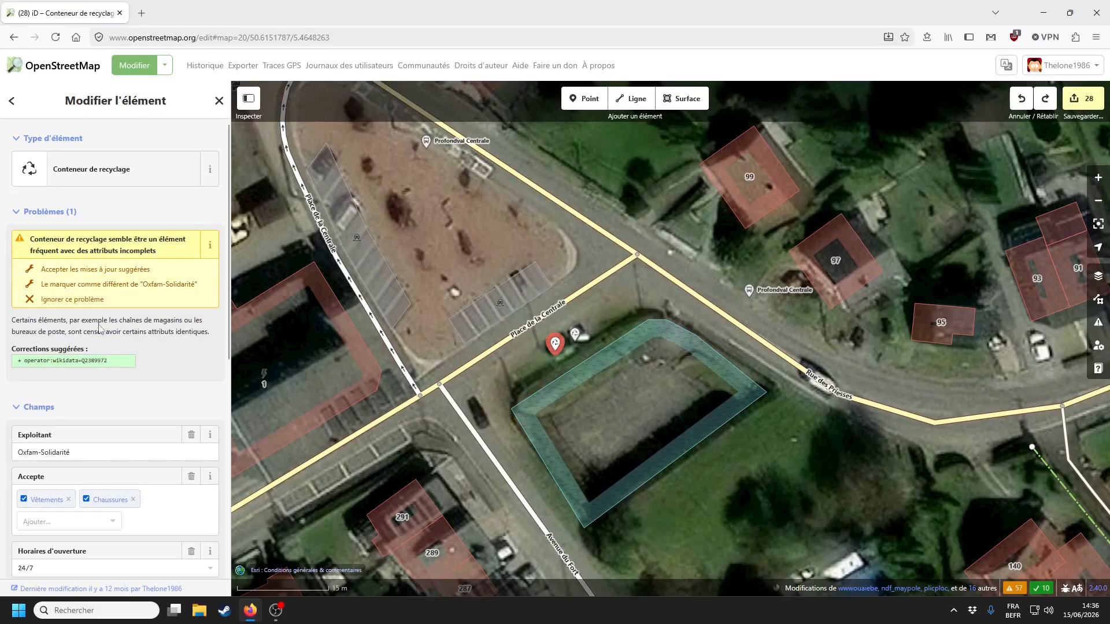
pyautogui.click(101, 270)
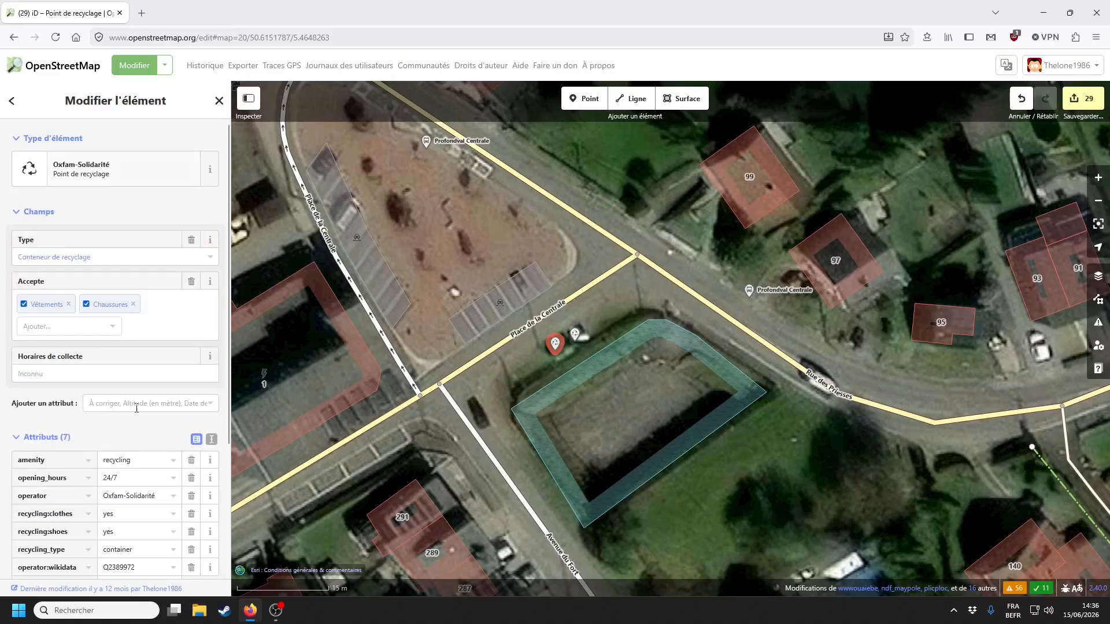
pyautogui.click(626, 409)
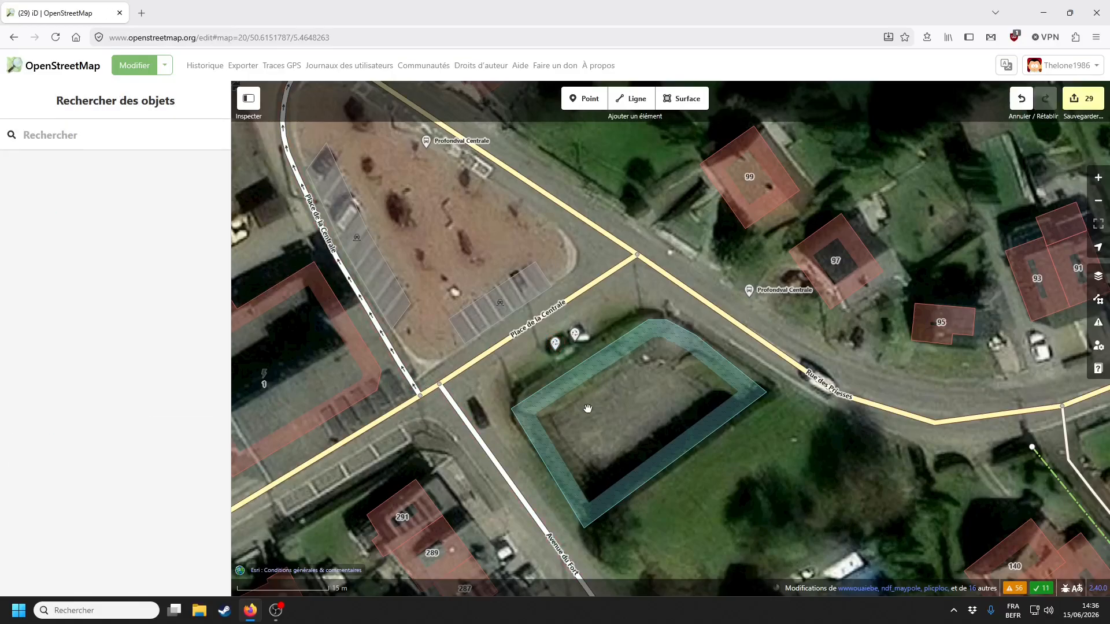
pyautogui.click(1099, 322)
# - Jump to the fixme residential building and switch the background to PICC SPW
pyautogui.click(982, 390)
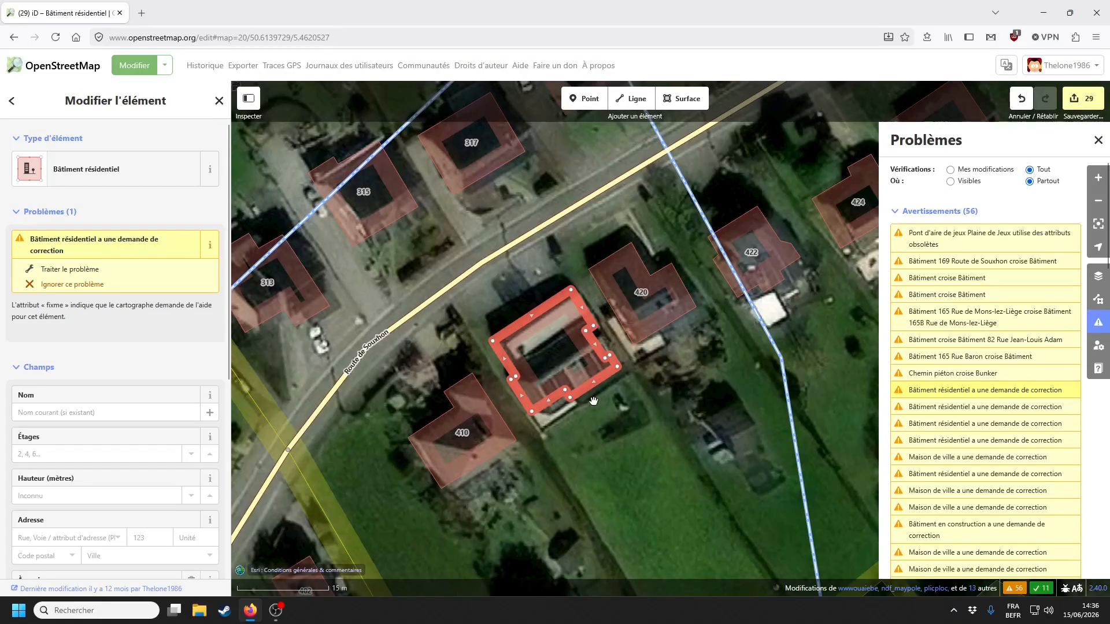
pyautogui.click(609, 458)
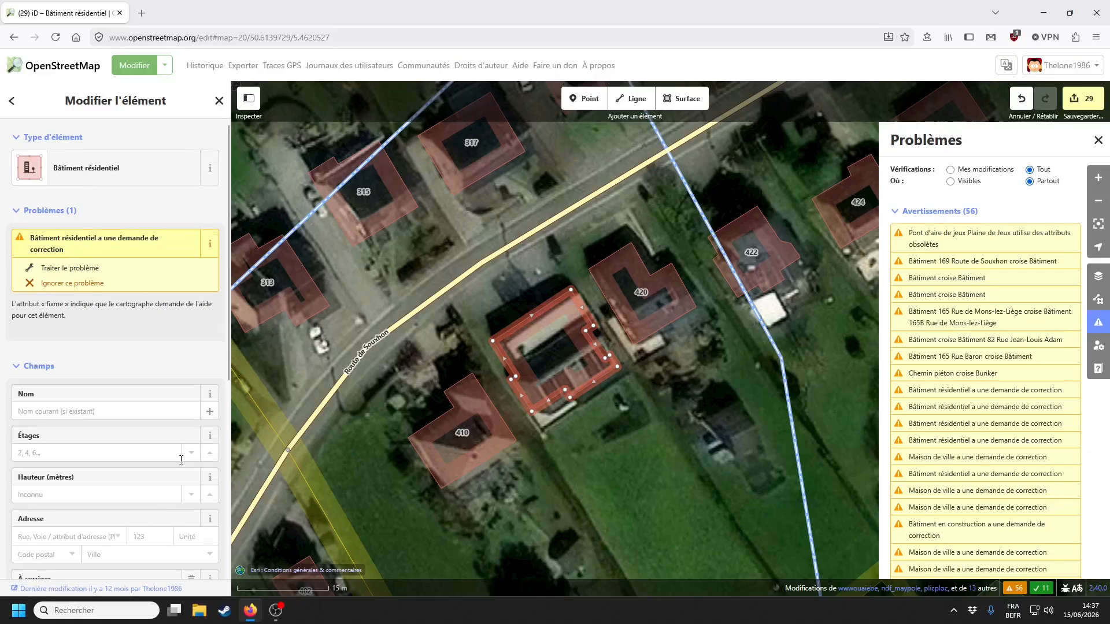
pyautogui.scroll(-4, 122, 461)
pyautogui.scroll(4, 116, 460)
pyautogui.press('Escape')
pyautogui.click(1101, 276)
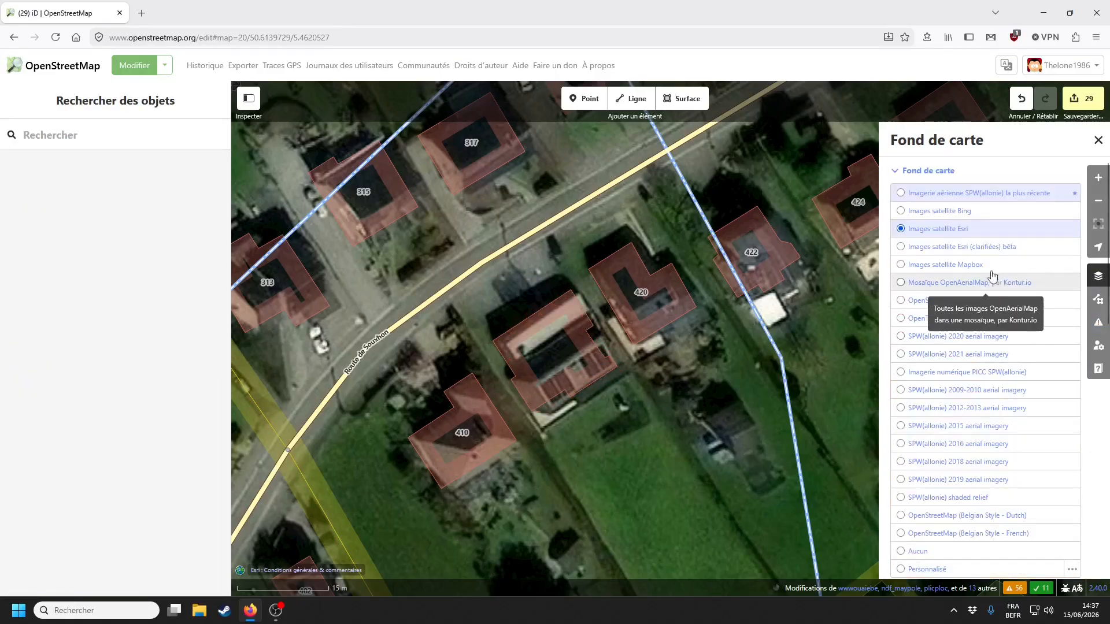
pyautogui.click(971, 372)
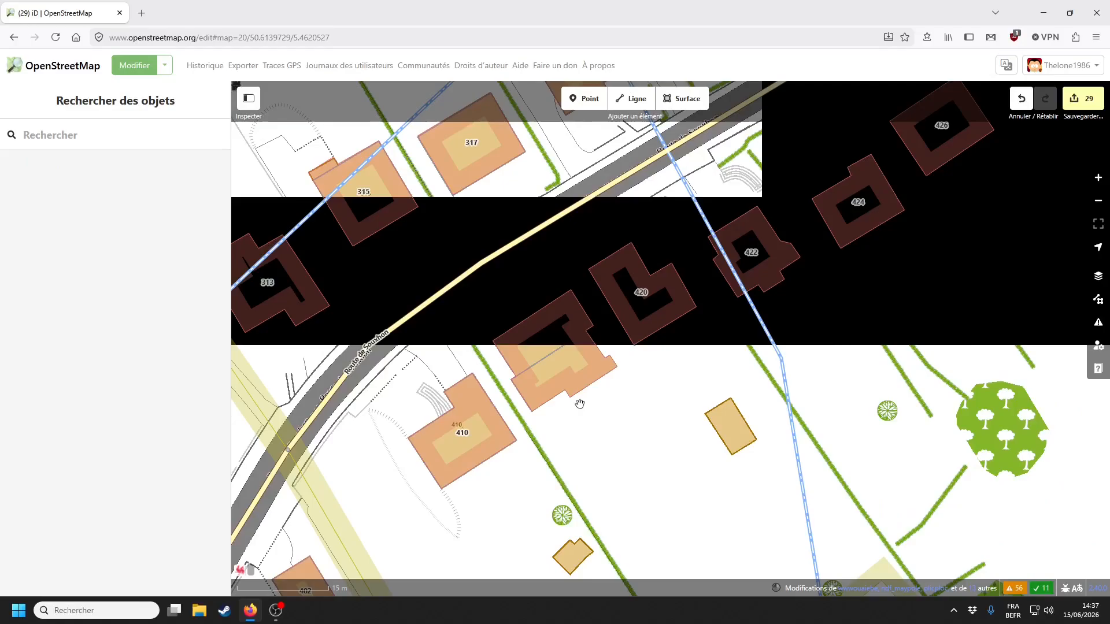
pyautogui.moveTo(566, 421); pyautogui.dragTo(644, 436)
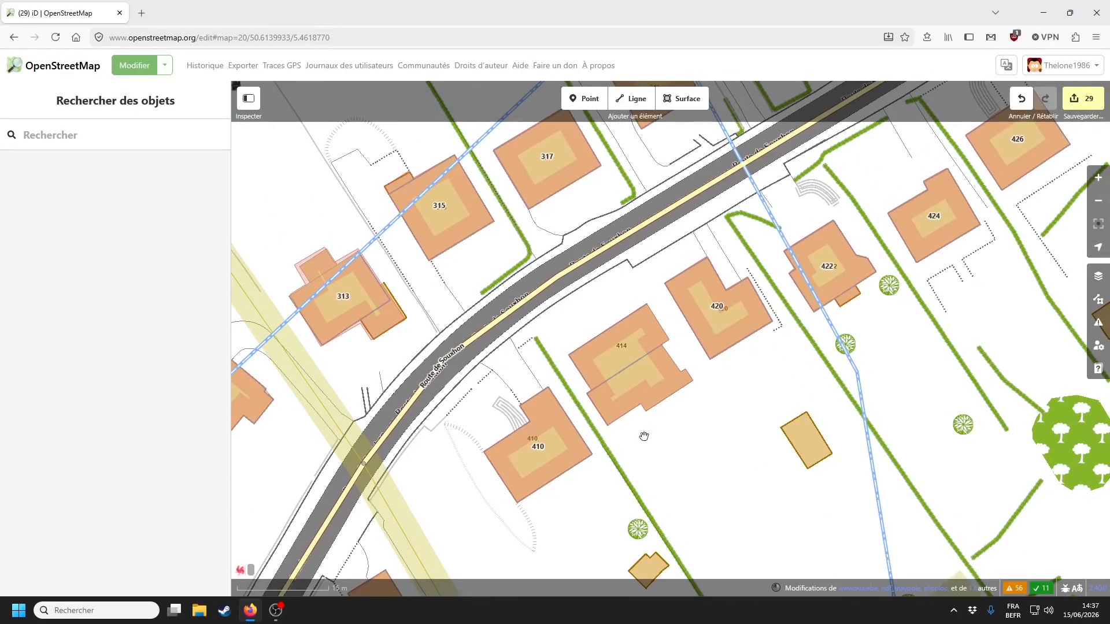
pyautogui.click(626, 337)
pyautogui.click(614, 352)
pyautogui.click(617, 337)
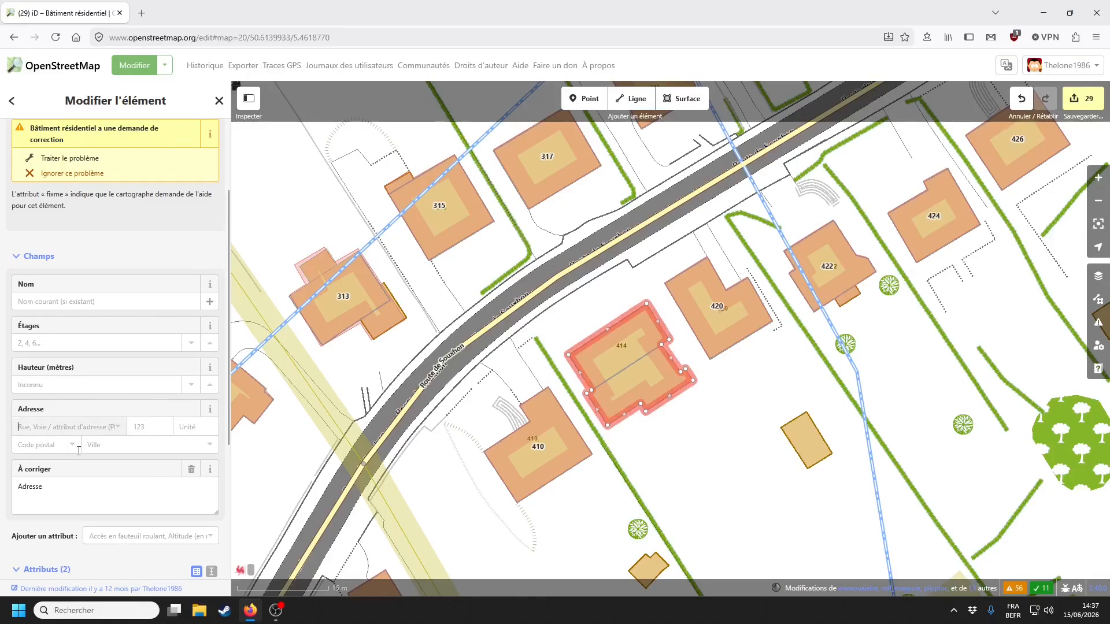
pyautogui.click(77, 453)
pyautogui.press('Tab')
pyautogui.write('4')
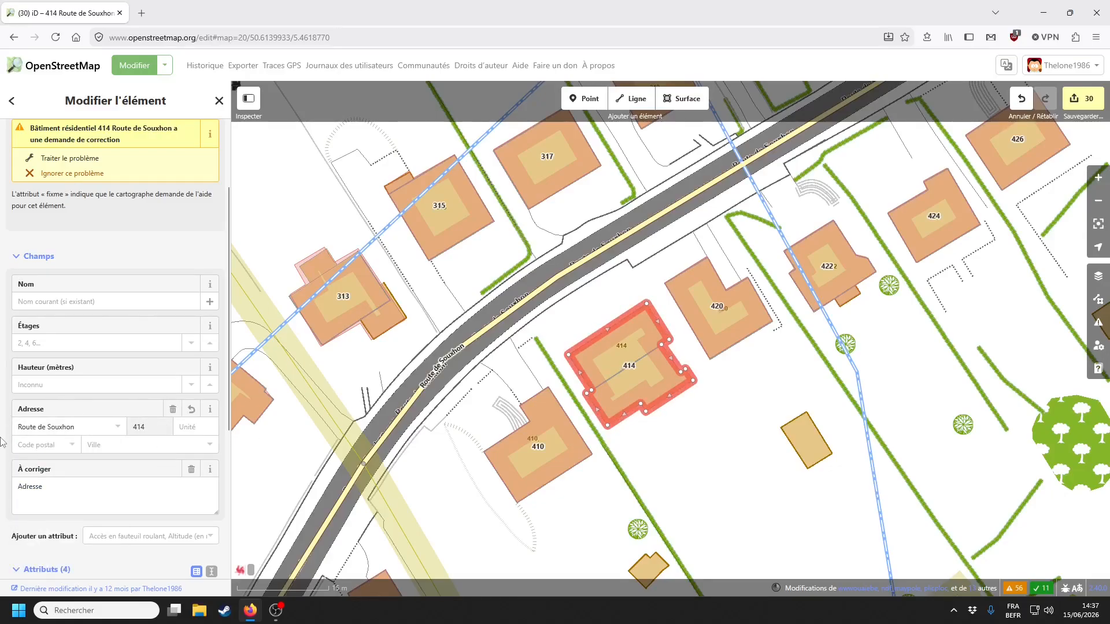
pyautogui.click(191, 469)
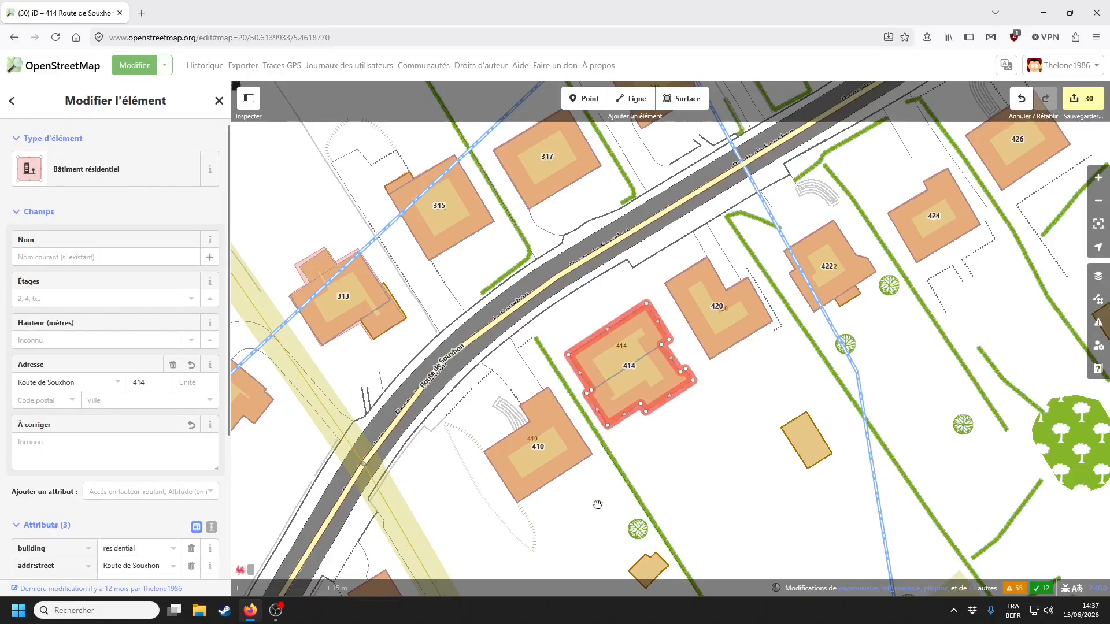
pyautogui.click(687, 464)
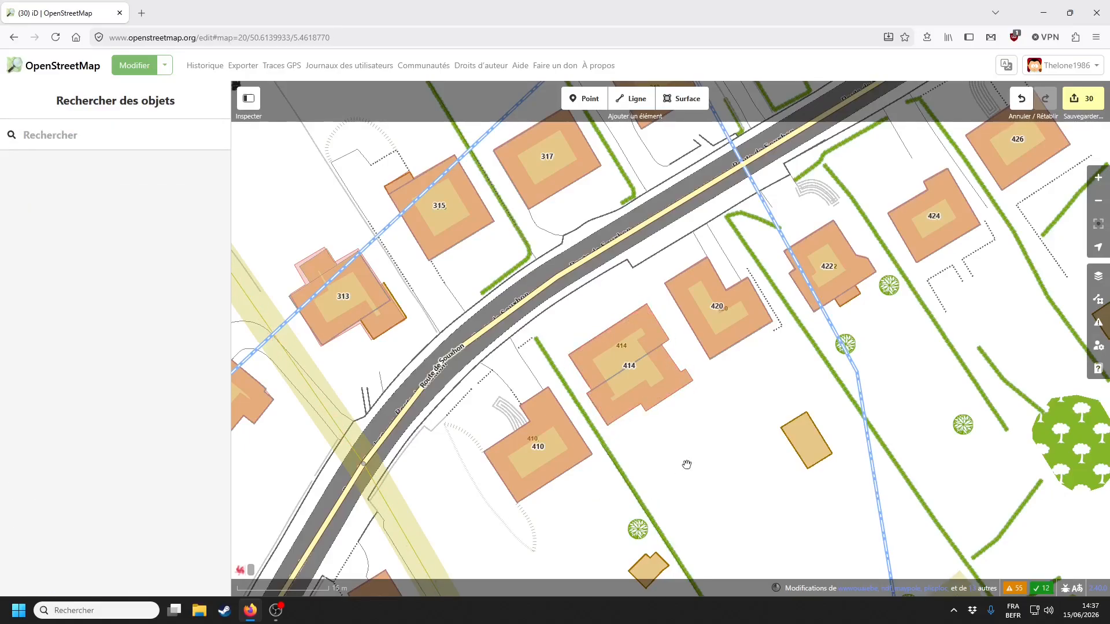
# - Check building 420's address on Route de Souxhon
pyautogui.click(706, 349)
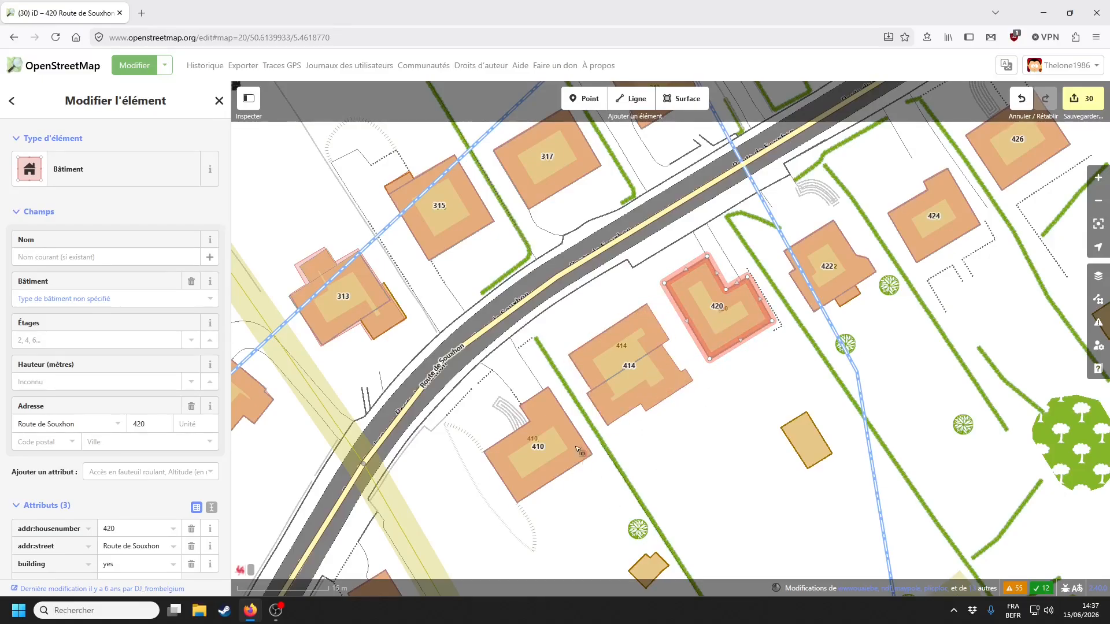
pyautogui.click(713, 445)
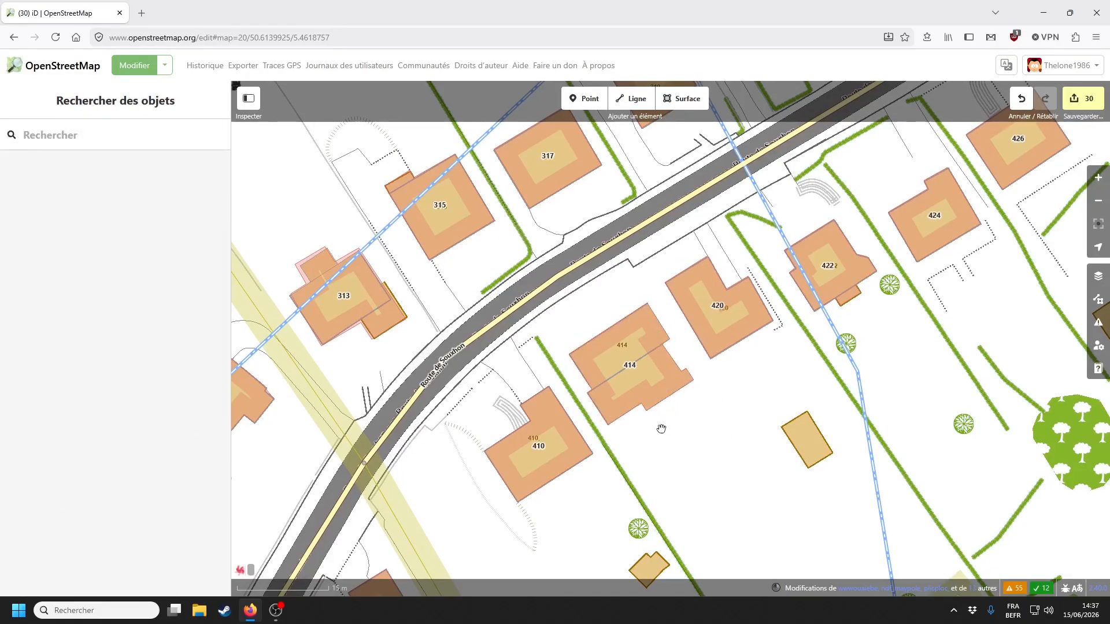
pyautogui.moveTo(700, 464); pyautogui.dragTo(646, 489)
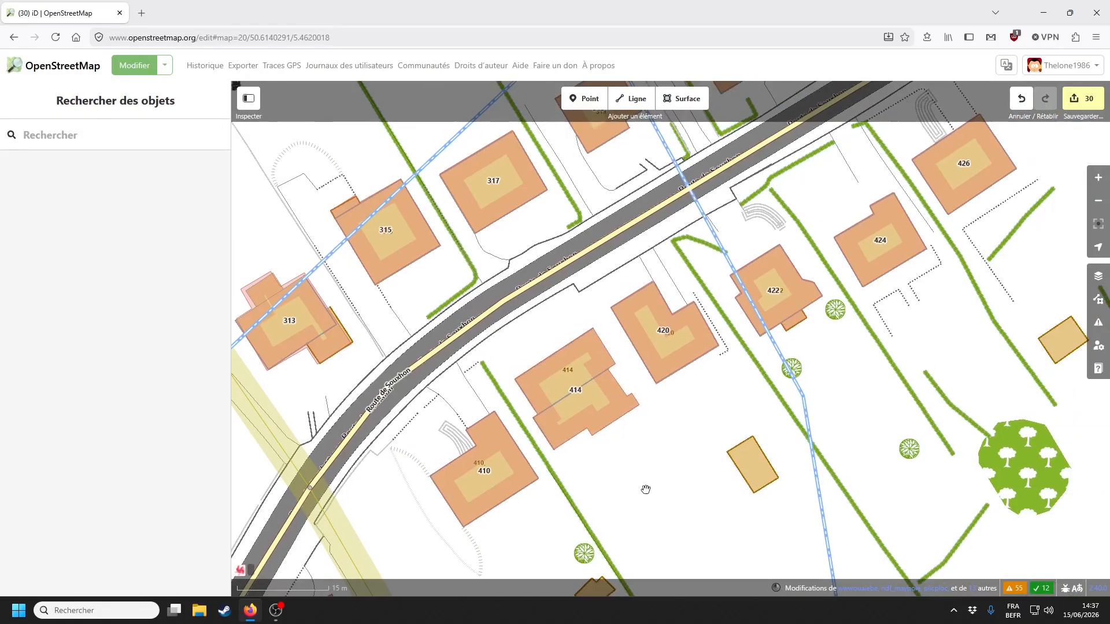
# - Jump to the Rue Harkay townhouse fixme and turn on Mapillary street photos
pyautogui.click(1098, 323)
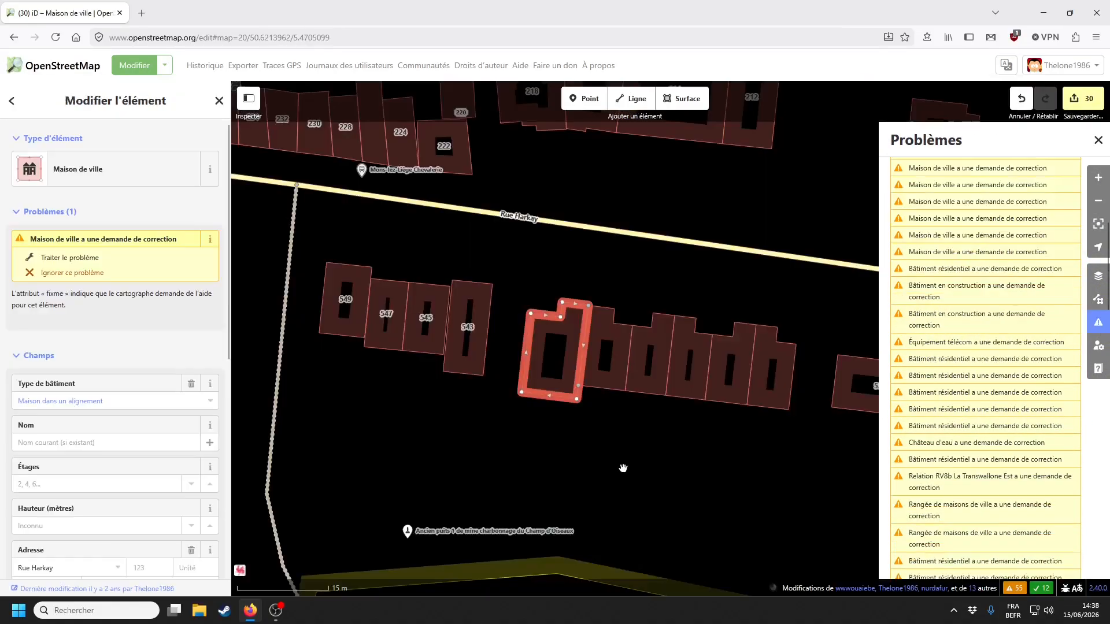
pyautogui.click(622, 467)
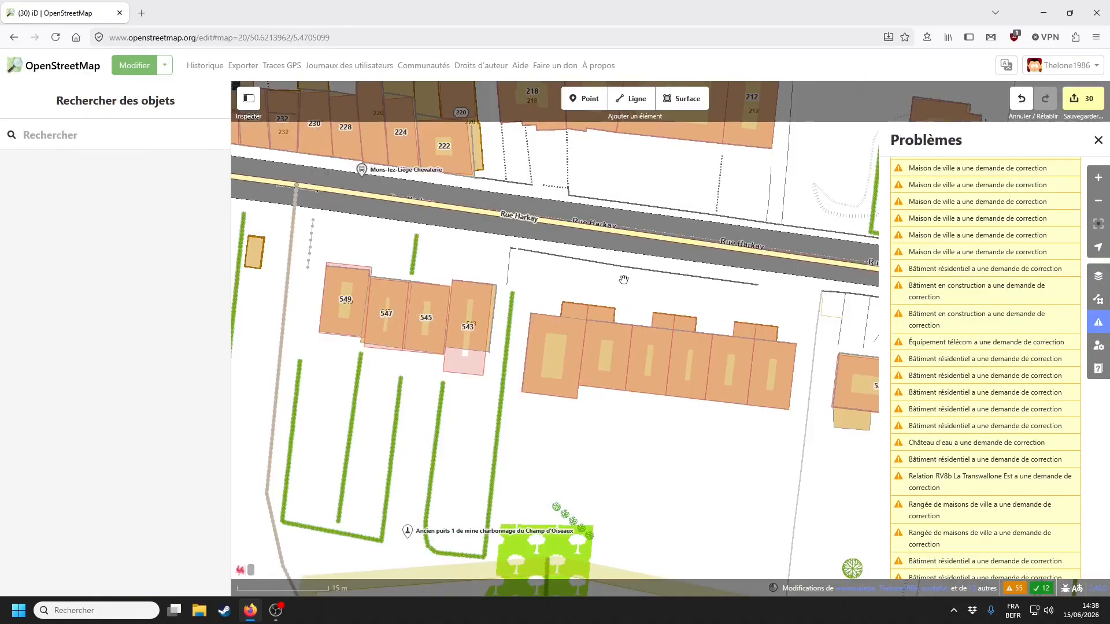
pyautogui.moveTo(602, 260); pyautogui.dragTo(520, 305)
pyautogui.click(1099, 301)
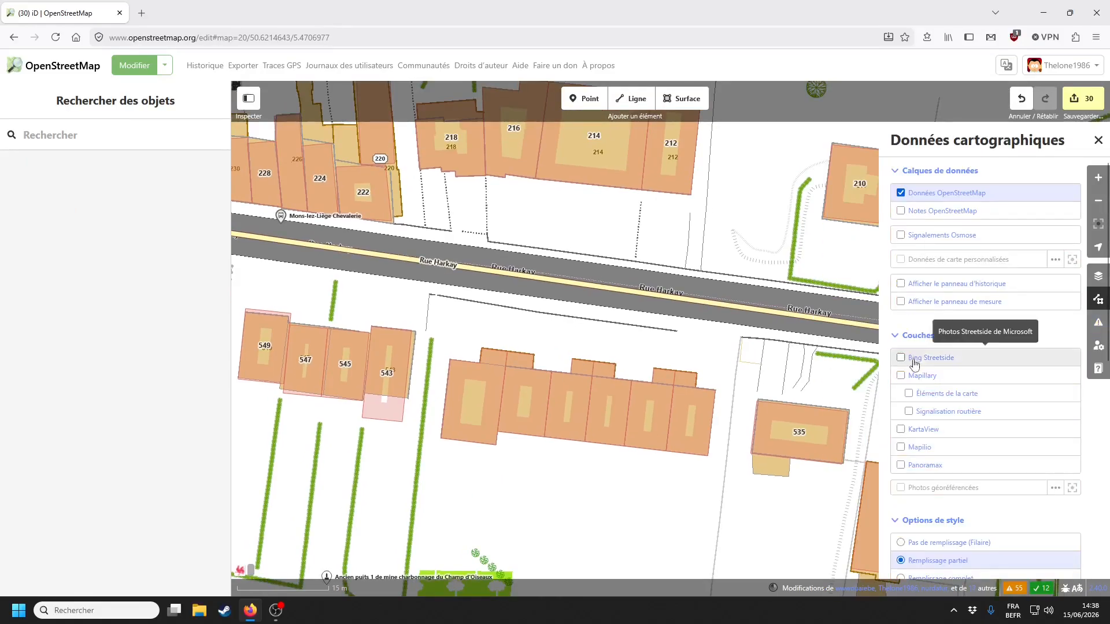
pyautogui.click(903, 375)
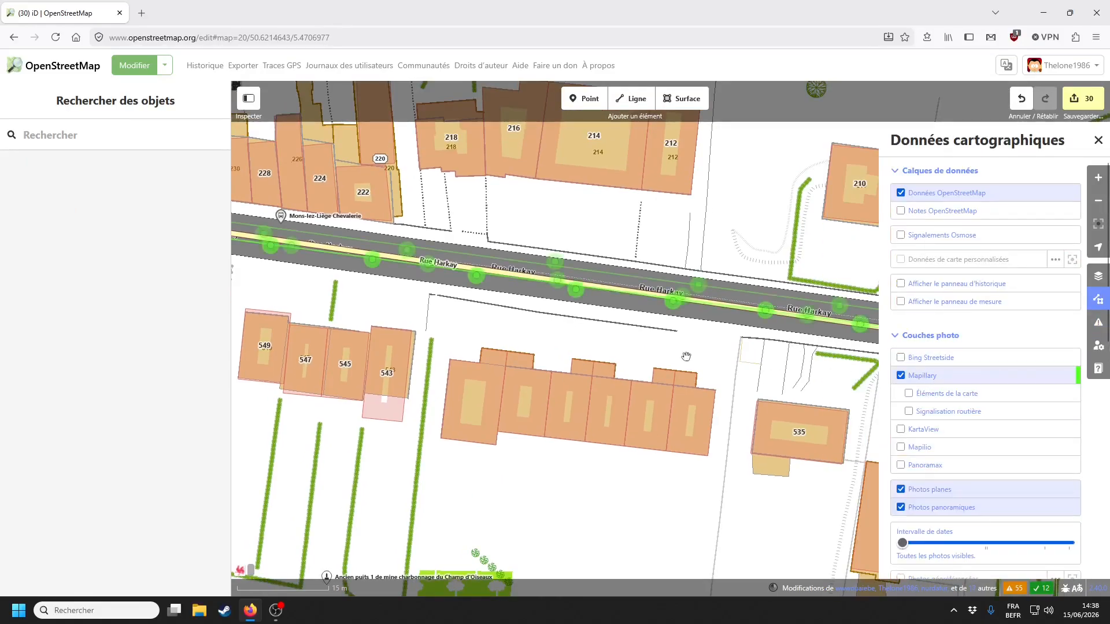
# - Examine a Rue Harkay street photo of houses 543 onward, then switch Mapillary off
pyautogui.click(555, 263)
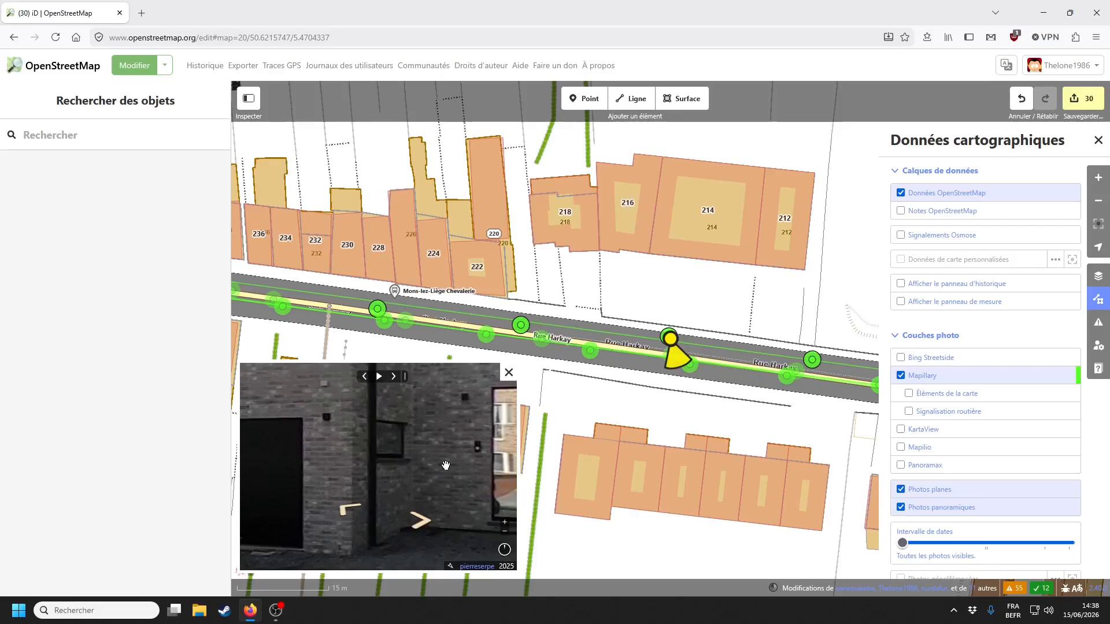
pyautogui.moveTo(446, 466); pyautogui.dragTo(307, 455)
pyautogui.moveTo(588, 416); pyautogui.dragTo(711, 372)
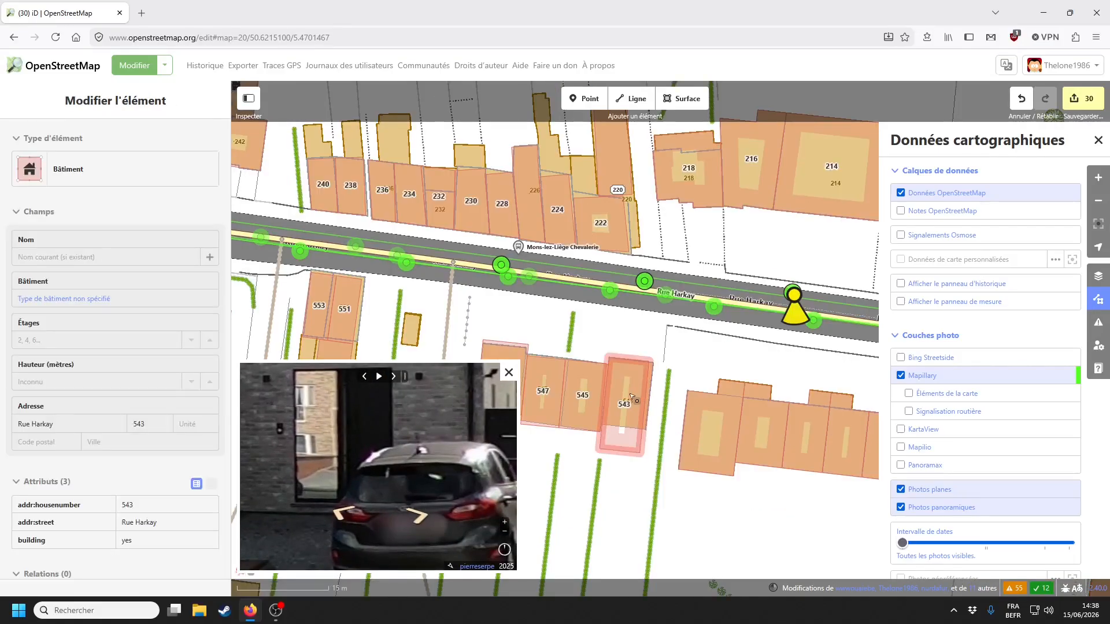
pyautogui.moveTo(792, 381); pyautogui.dragTo(723, 330)
pyautogui.moveTo(706, 455); pyautogui.dragTo(509, 399)
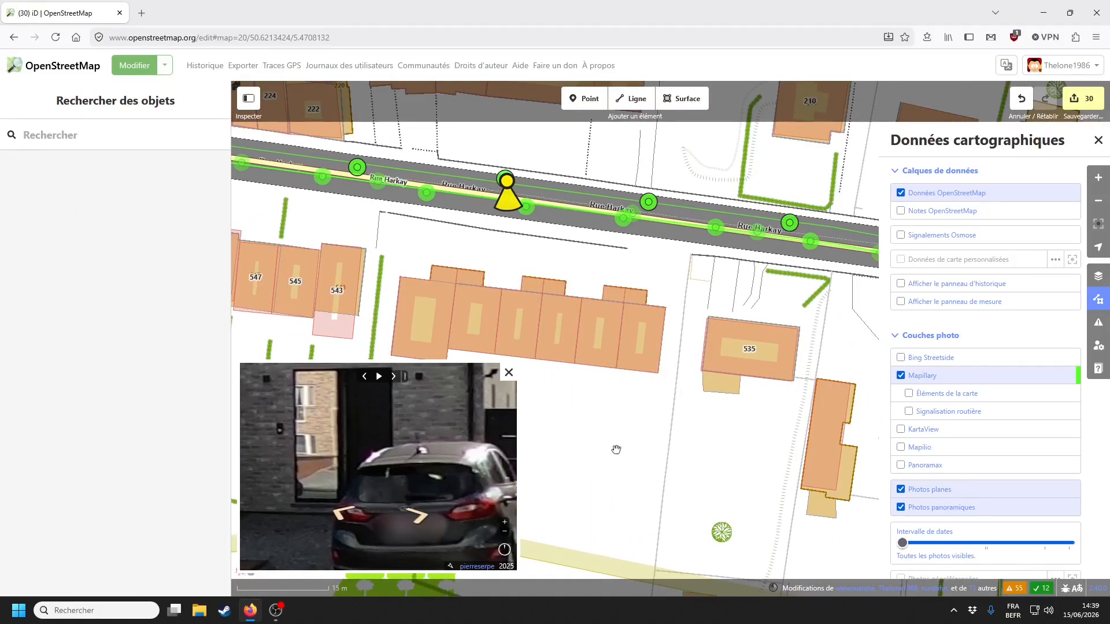
pyautogui.scroll(-4, 418, 438)
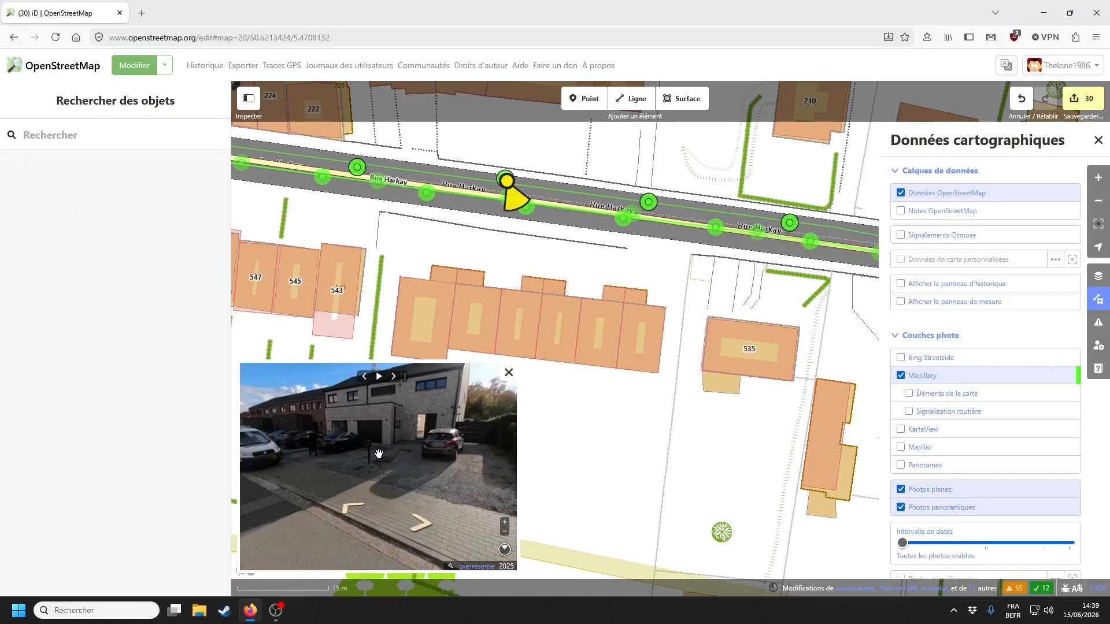
pyautogui.scroll(5, 379, 453)
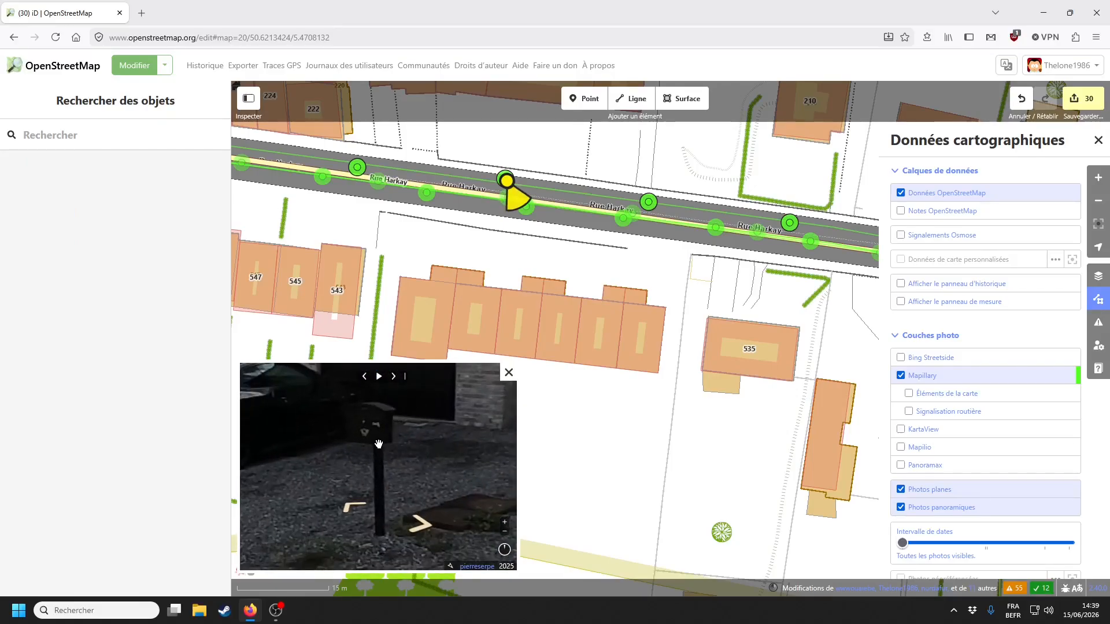
pyautogui.scroll(-5, 373, 422)
pyautogui.moveTo(415, 432); pyautogui.dragTo(292, 422)
pyautogui.scroll(4, 453, 484)
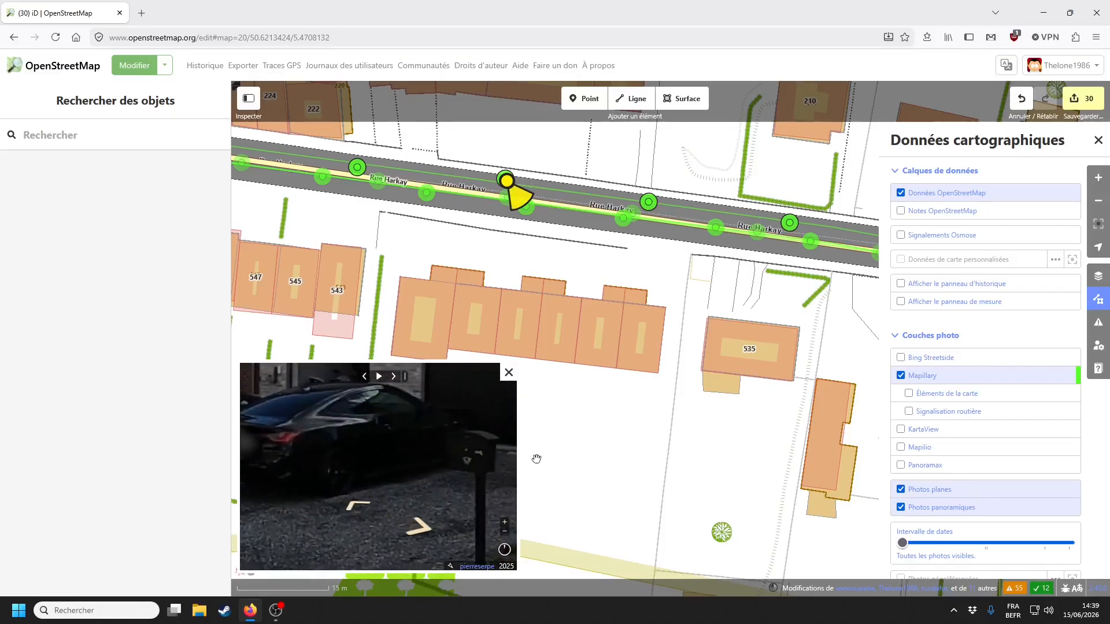
pyautogui.moveTo(555, 449); pyautogui.dragTo(711, 458)
pyautogui.scroll(-3, 817, 523)
pyautogui.click(901, 376)
pyautogui.click(1098, 140)
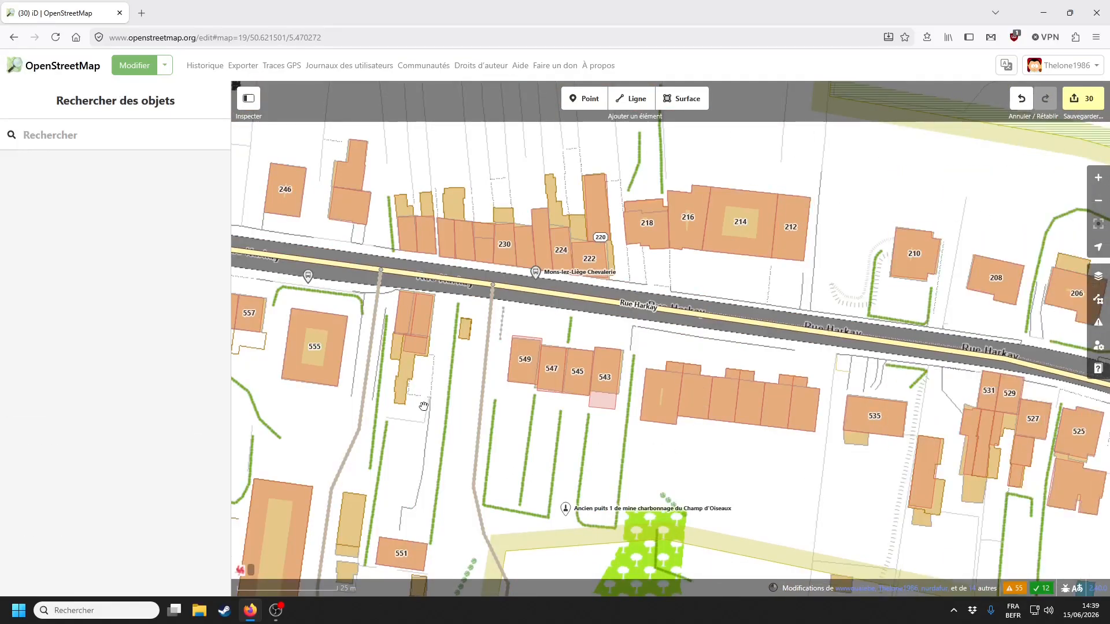
# - Switch the background to PICC imagery and pan to the Rue du Vicinal houses
pyautogui.moveTo(466, 404); pyautogui.dragTo(550, 411)
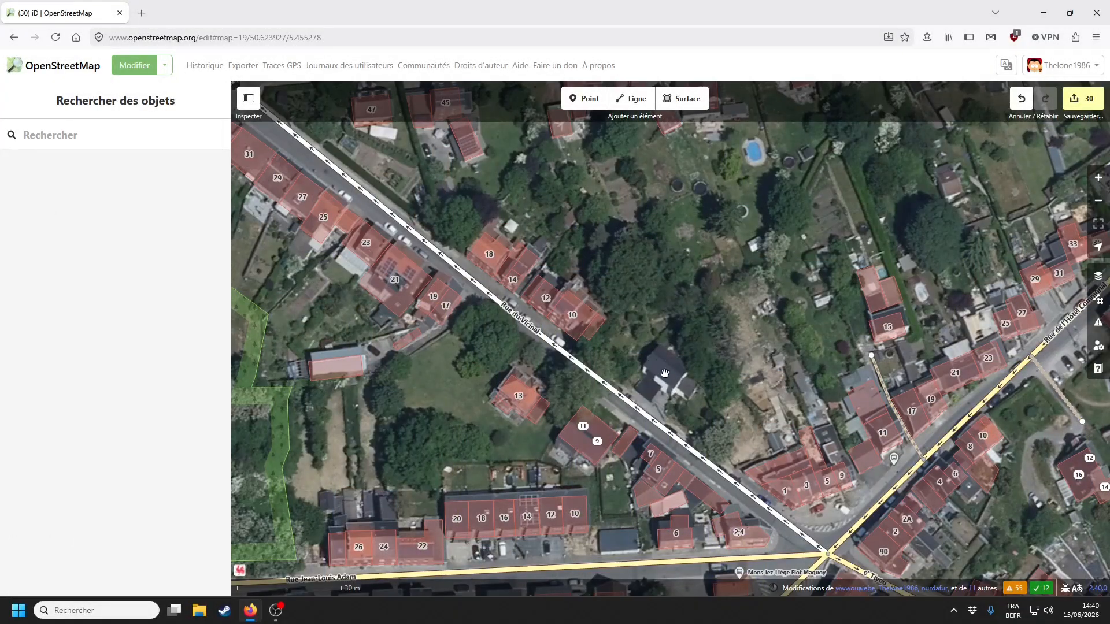
pyautogui.moveTo(670, 391); pyautogui.dragTo(655, 365)
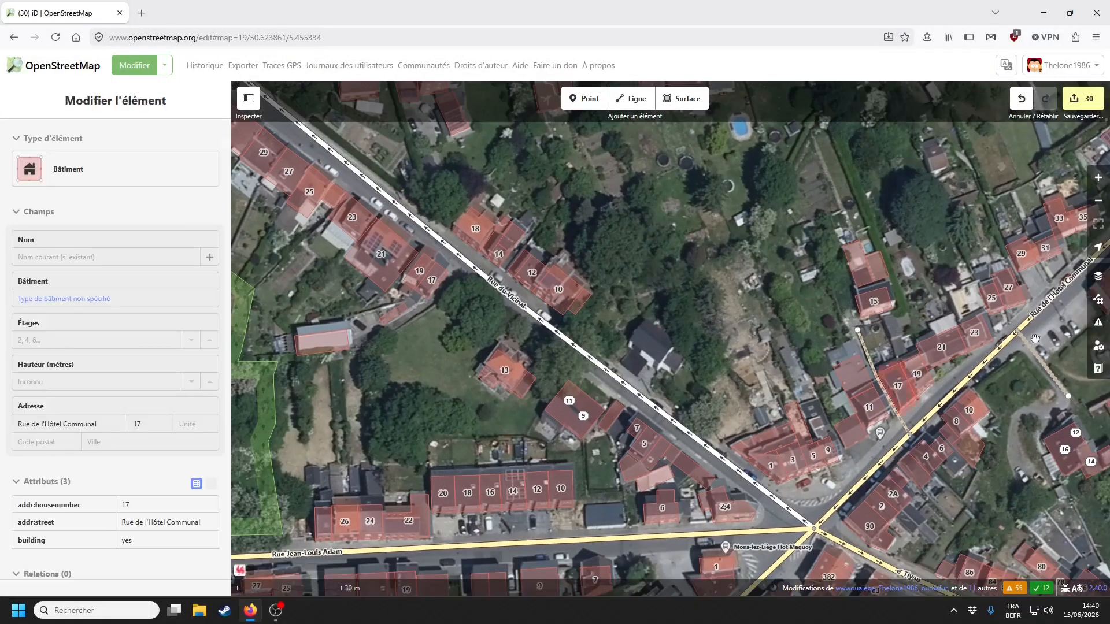
pyautogui.click(1098, 275)
pyautogui.click(932, 373)
pyautogui.click(1098, 141)
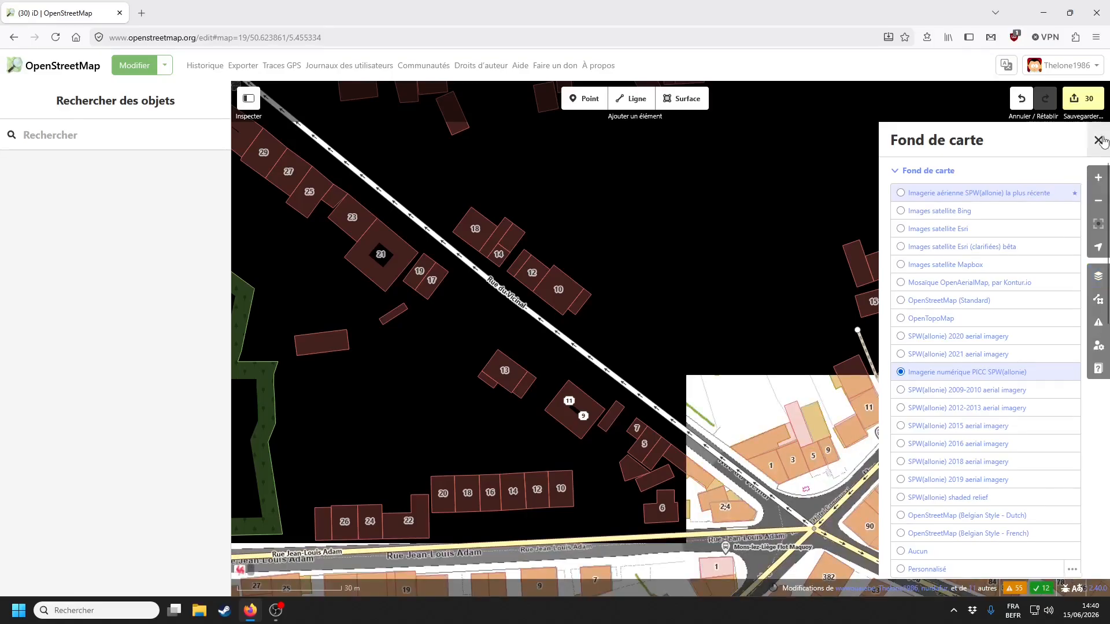
pyautogui.scroll(3, 645, 342)
pyautogui.scroll(2, 644, 342)
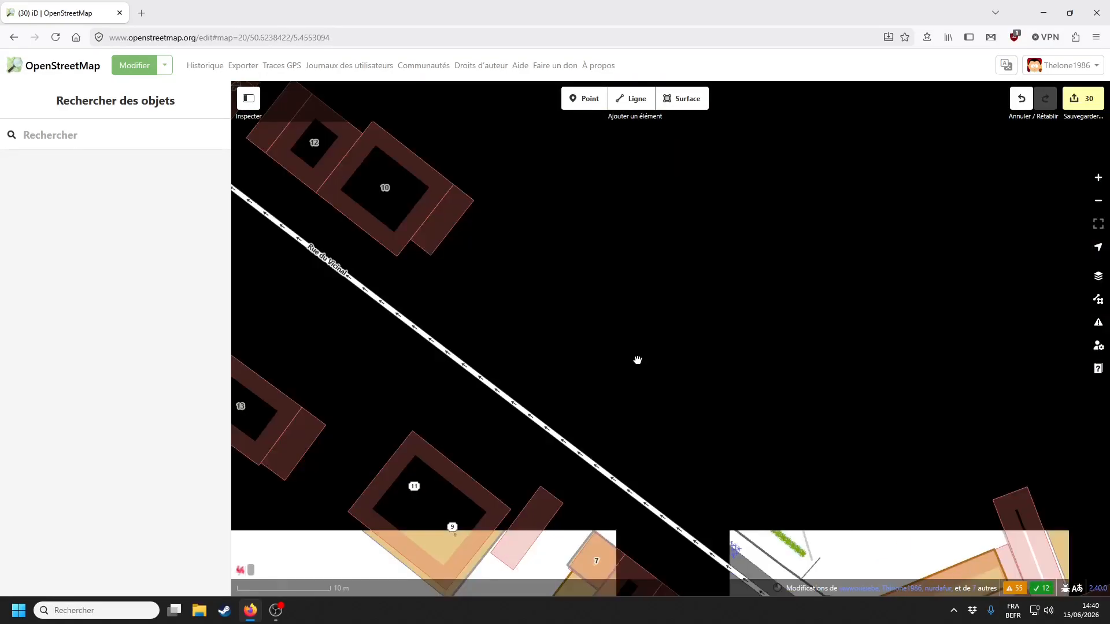
pyautogui.moveTo(638, 360)
pyautogui.mouseDown()
pyautogui.moveTo(623, 395)
pyautogui.moveTo(490, 254)
pyautogui.moveTo(613, 260)
pyautogui.moveTo(623, 352)
pyautogui.mouseUp()
# - Check building 10's tags and centre the house beside the wood
pyautogui.moveTo(563, 268); pyautogui.dragTo(662, 339)
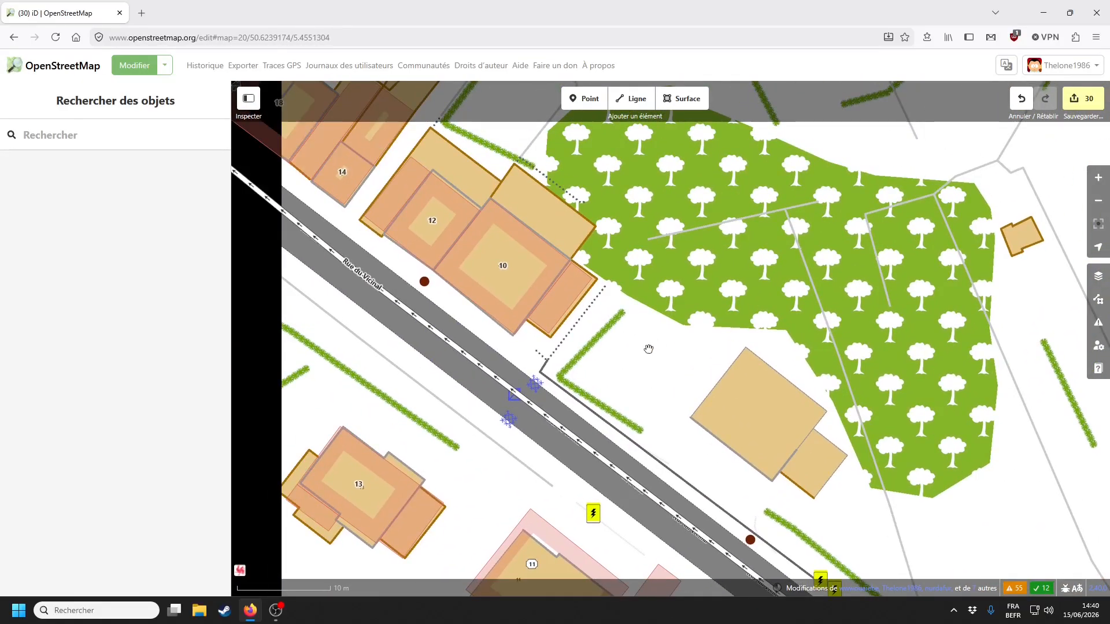
pyautogui.click(543, 284)
pyautogui.moveTo(670, 405); pyautogui.dragTo(525, 305)
pyautogui.click(525, 304)
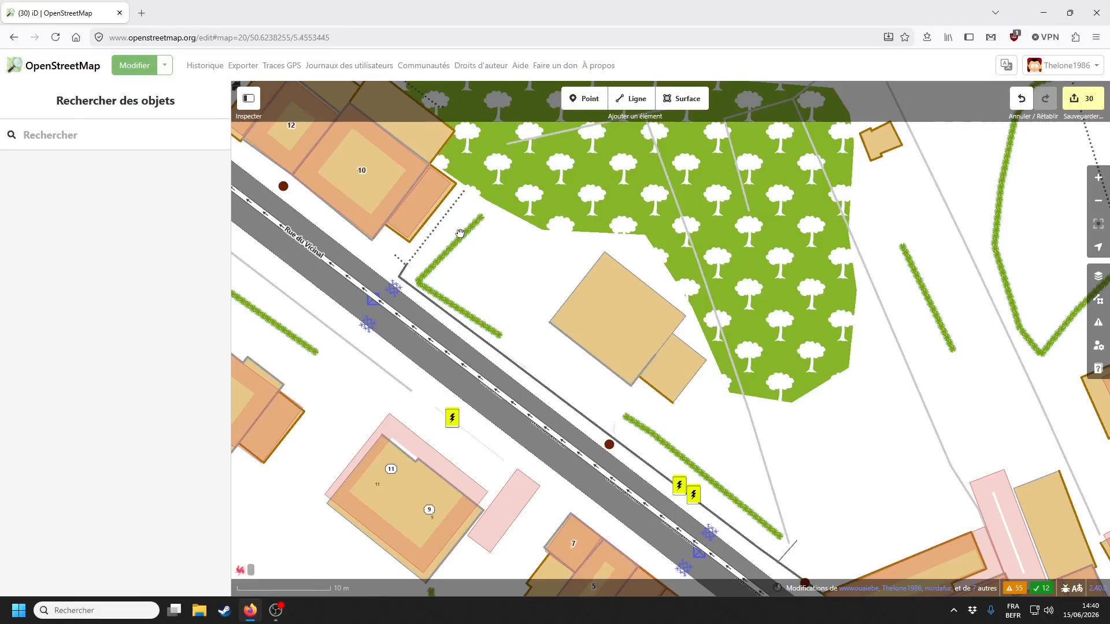
pyautogui.moveTo(593, 277); pyautogui.dragTo(630, 330)
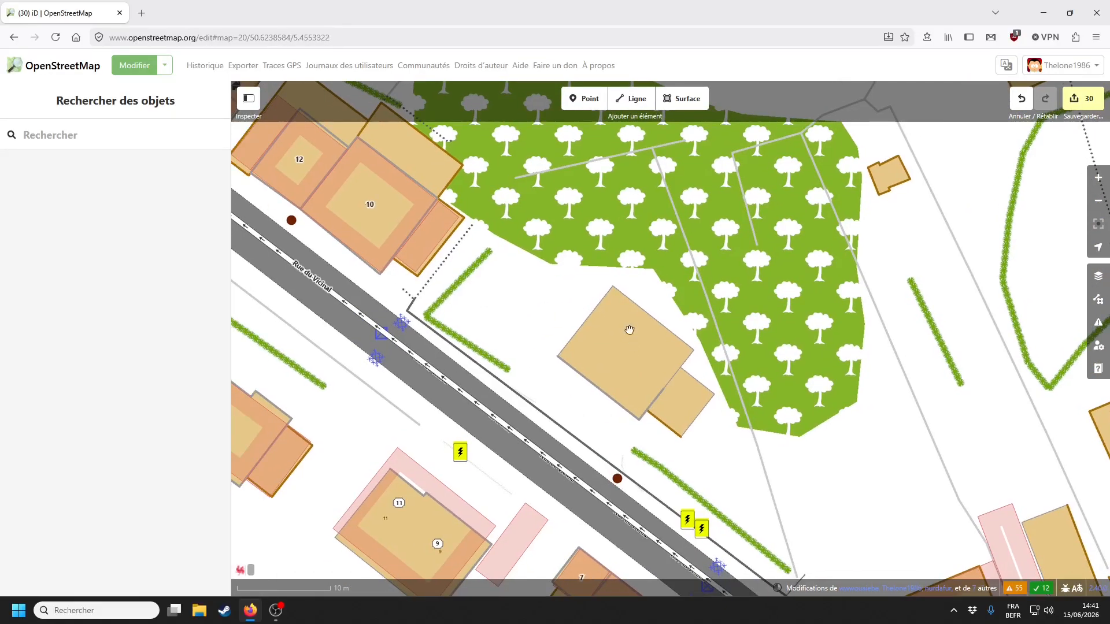
pyautogui.press('b')
# - Add an 'À corriger' fixme reading 'Adresse' to the house beside the wood
pyautogui.click(979, 193)
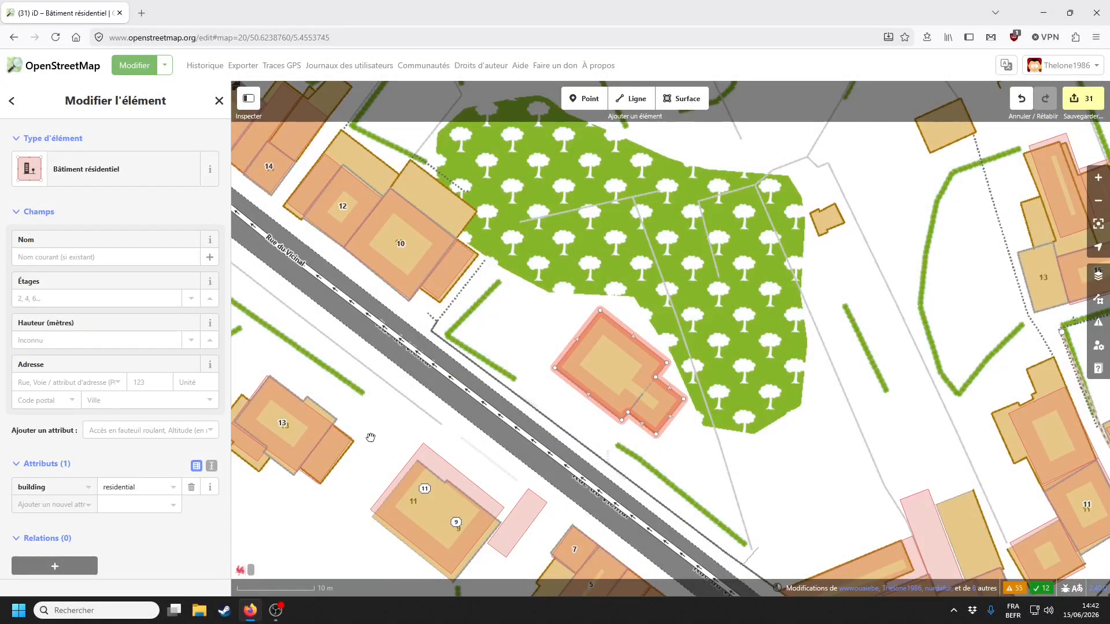
pyautogui.click(144, 430)
pyautogui.scroll(-5, 139, 509)
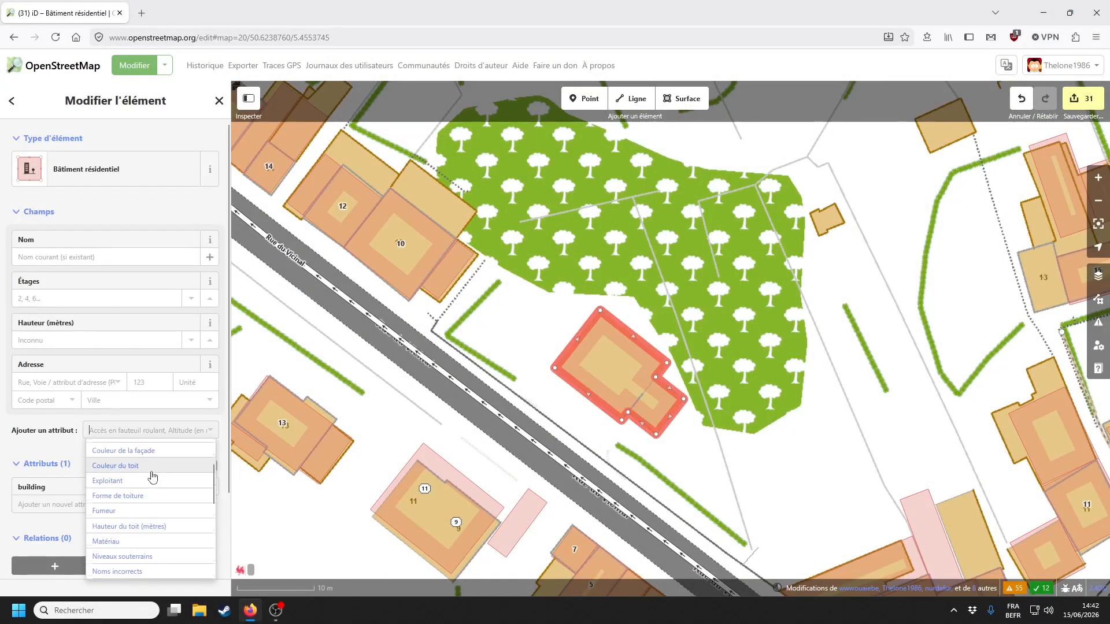
pyautogui.click(110, 546)
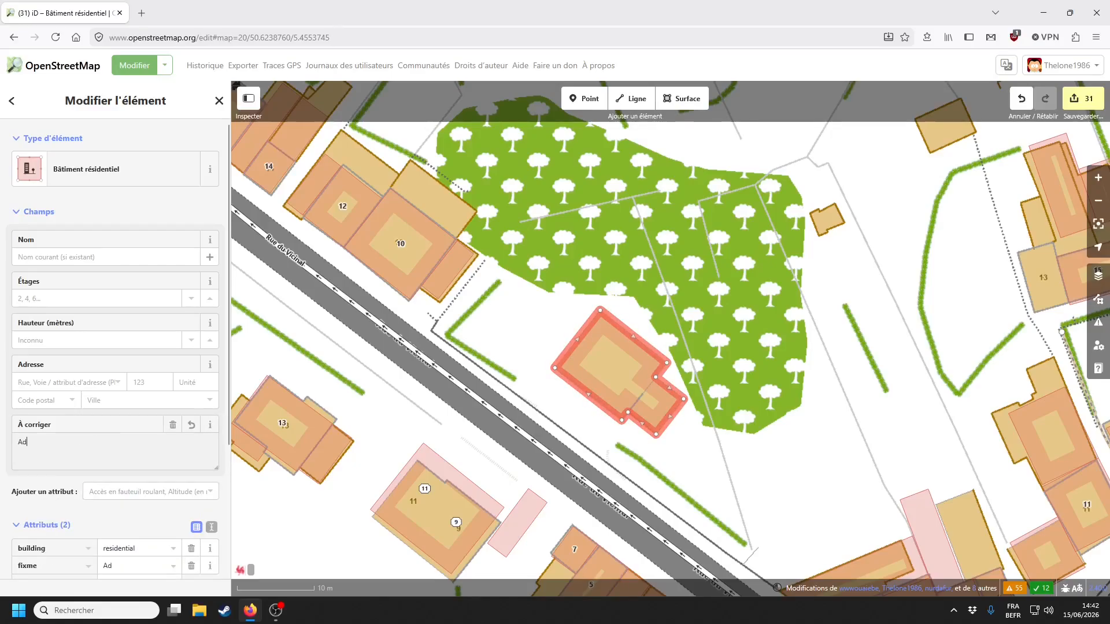
pyautogui.click(519, 301)
pyautogui.moveTo(519, 301); pyautogui.dragTo(617, 312)
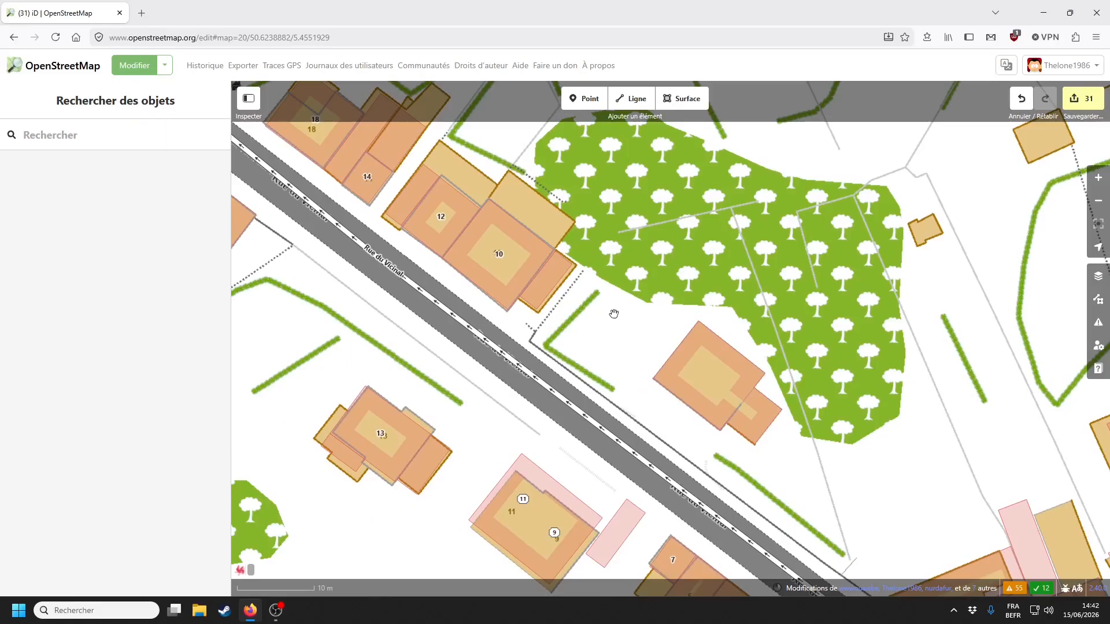
# - Select the residential building below the wood and review the Map Data and Problèmes panels
pyautogui.moveTo(622, 290); pyautogui.dragTo(536, 354)
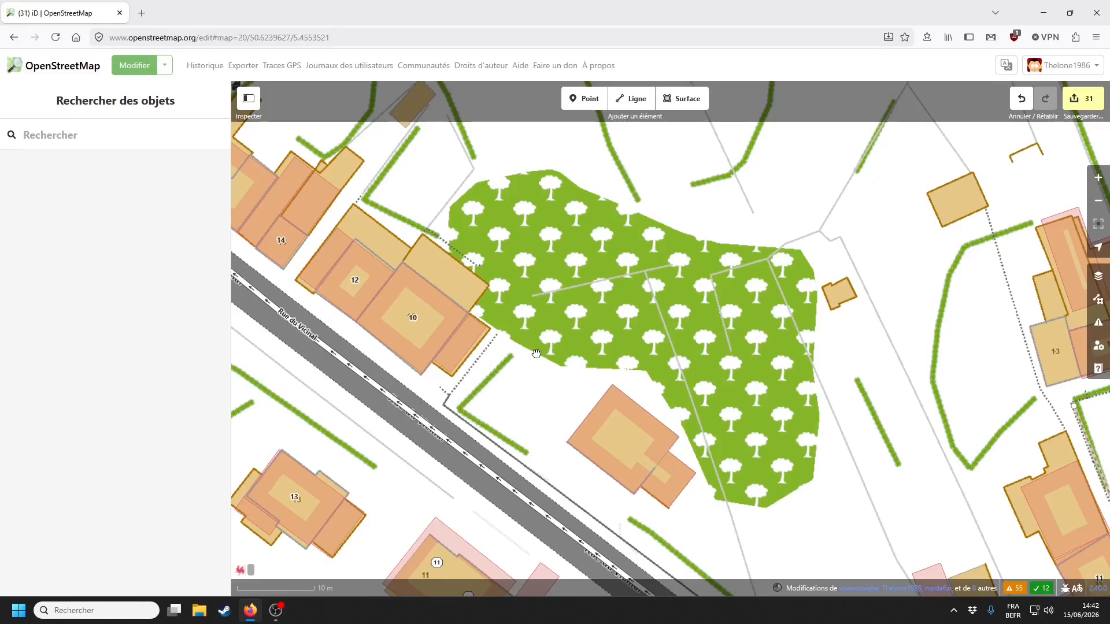
pyautogui.click(601, 389)
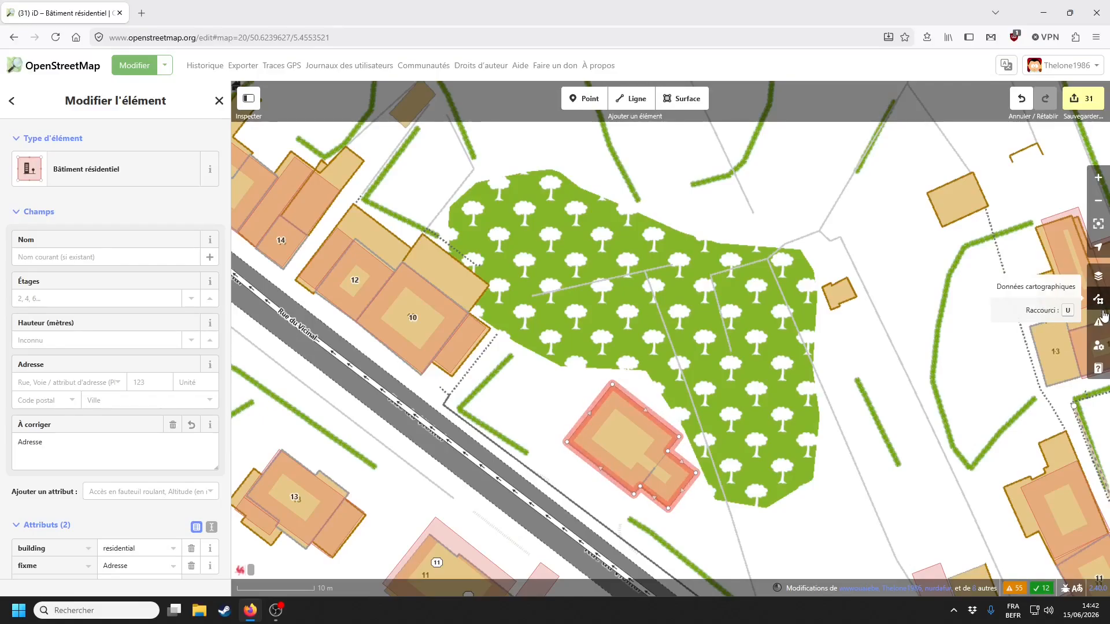
pyautogui.click(1098, 299)
pyautogui.click(1097, 325)
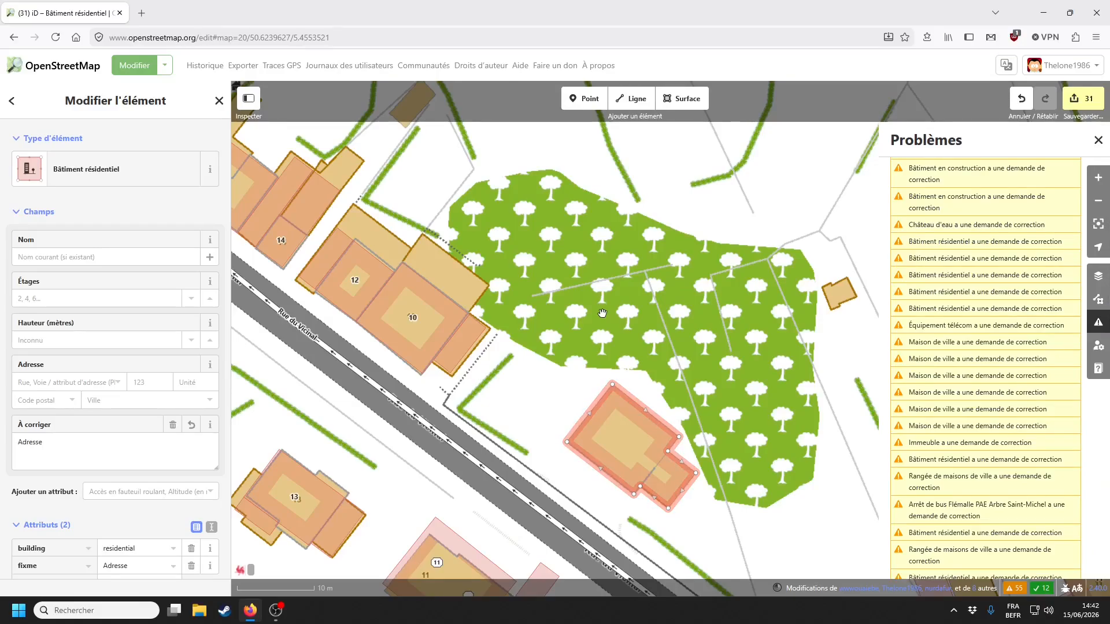
pyautogui.moveTo(601, 312); pyautogui.dragTo(557, 176)
pyautogui.click(723, 378)
# - Try the street-level photo layers in Map Data, leaving Mapillary turned off
pyautogui.click(1098, 300)
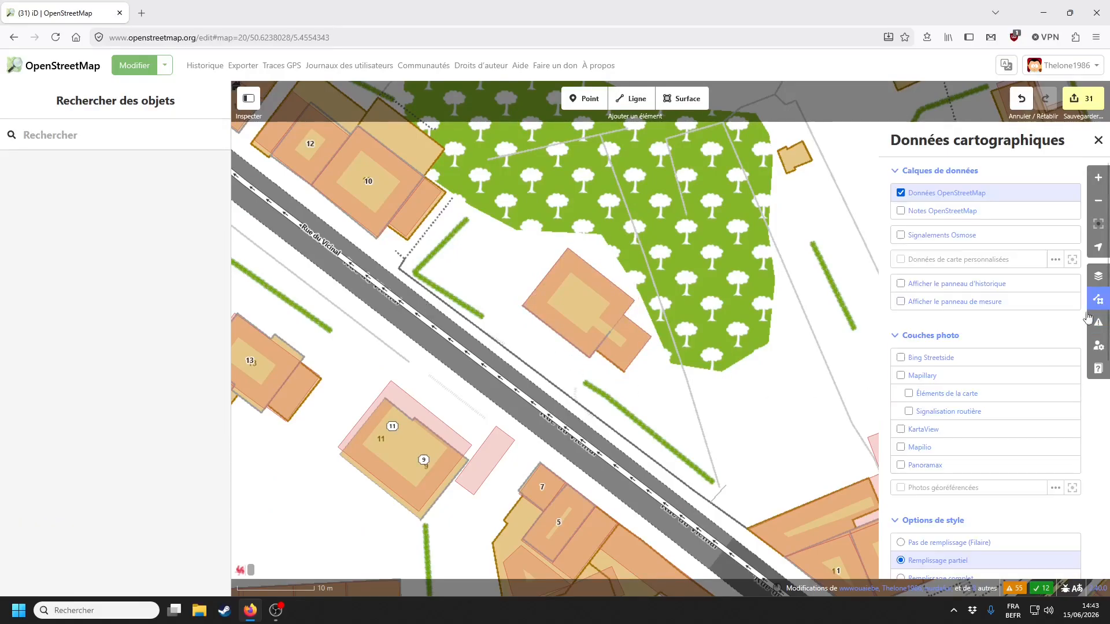
pyautogui.click(919, 375)
pyautogui.click(922, 466)
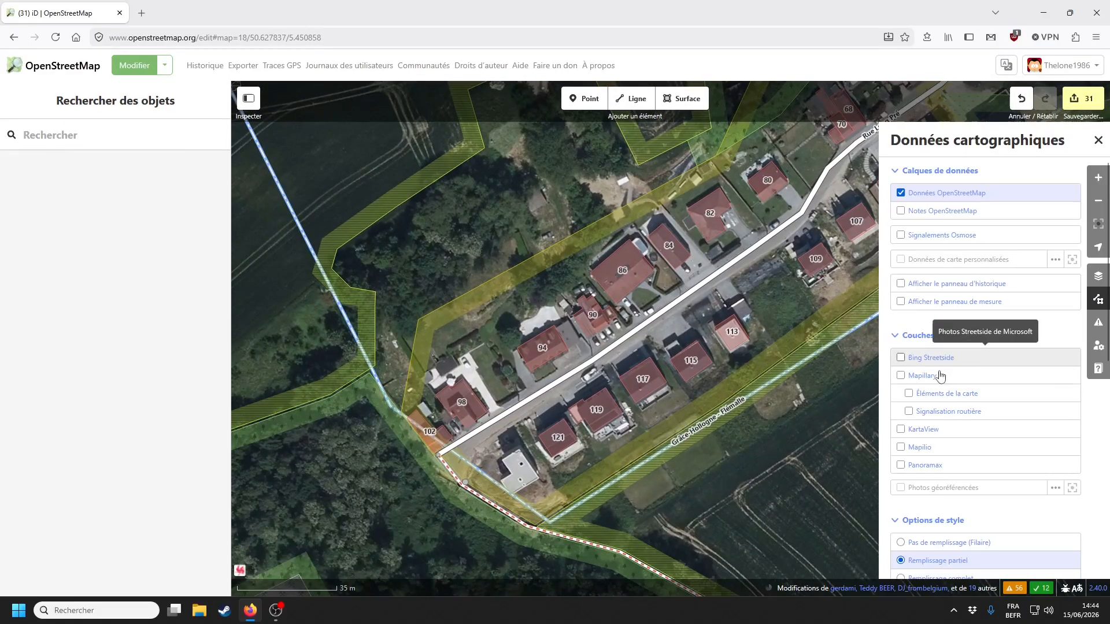
pyautogui.click(925, 376)
pyautogui.click(901, 375)
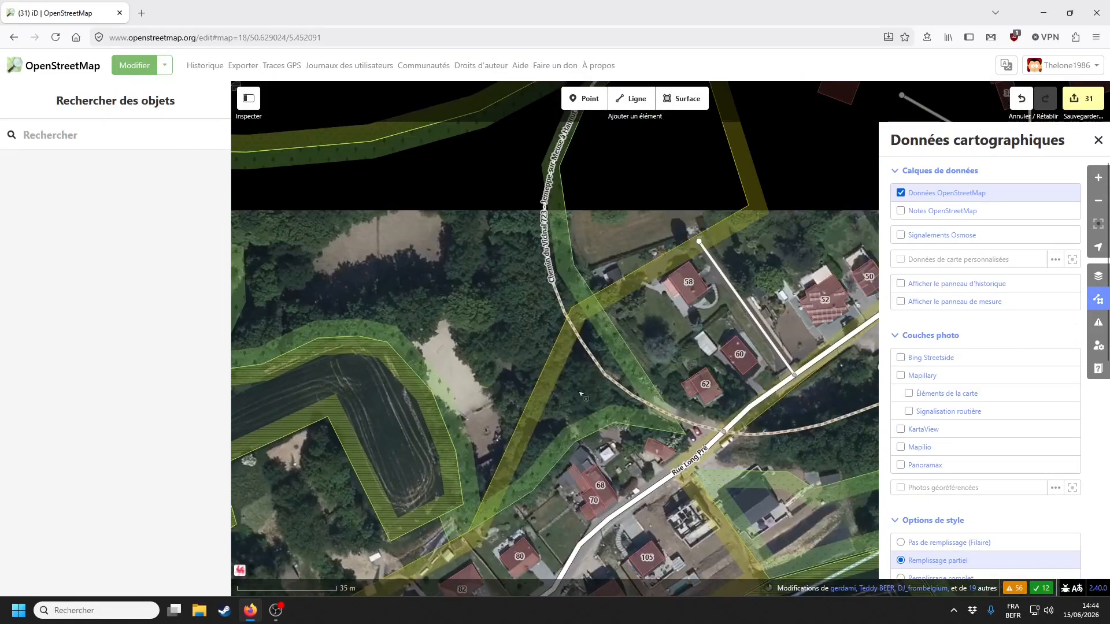
# - Move along Rue Long Pré onto PICC digital imagery, zoom in and start Point mode
pyautogui.click(563, 312)
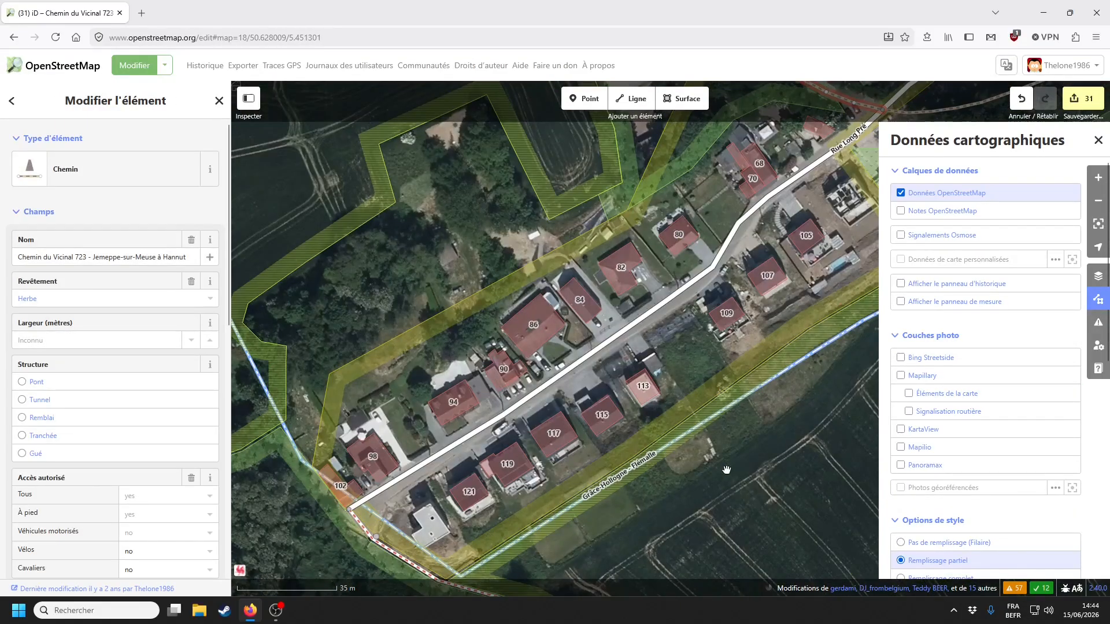
pyautogui.moveTo(442, 509); pyautogui.dragTo(465, 477)
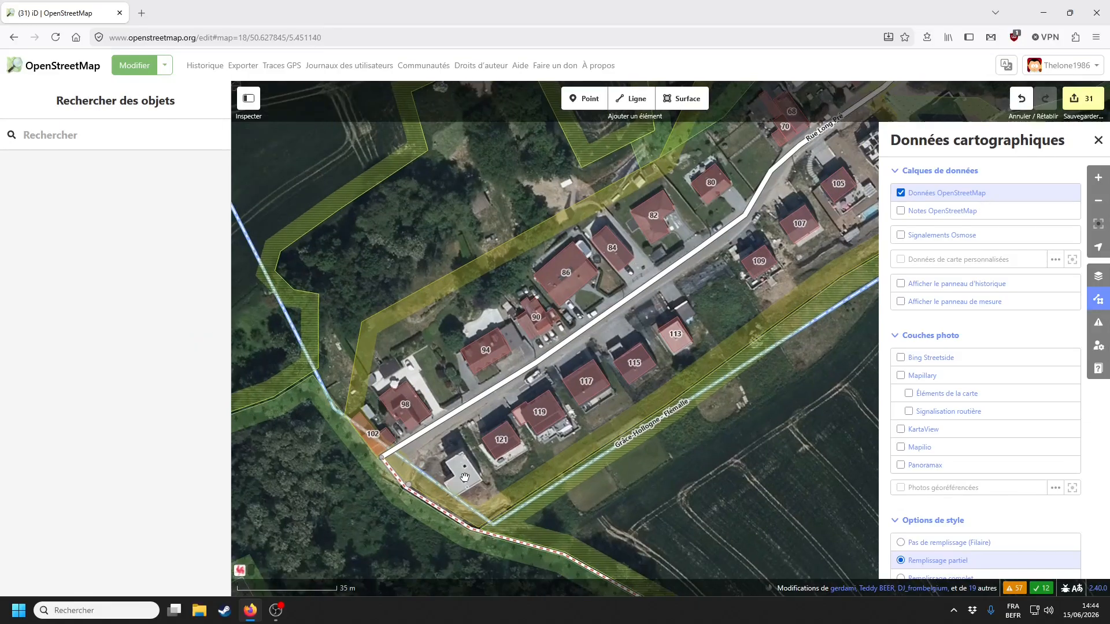
pyautogui.press('b')
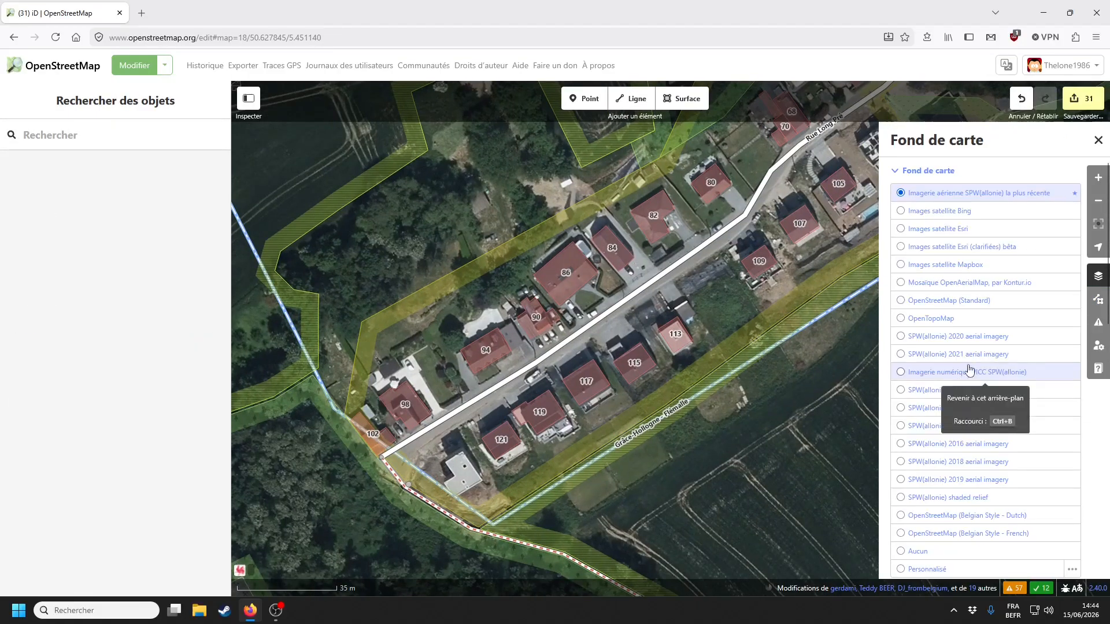
pyautogui.hotkey('ctrl', 'b')
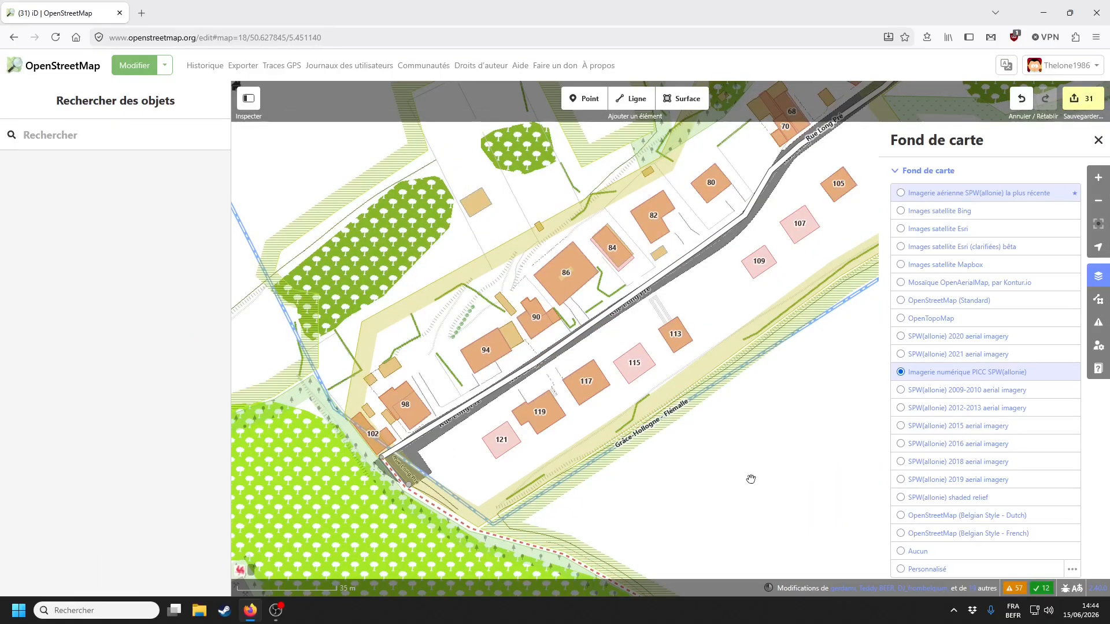
pyautogui.scroll(5, 751, 479)
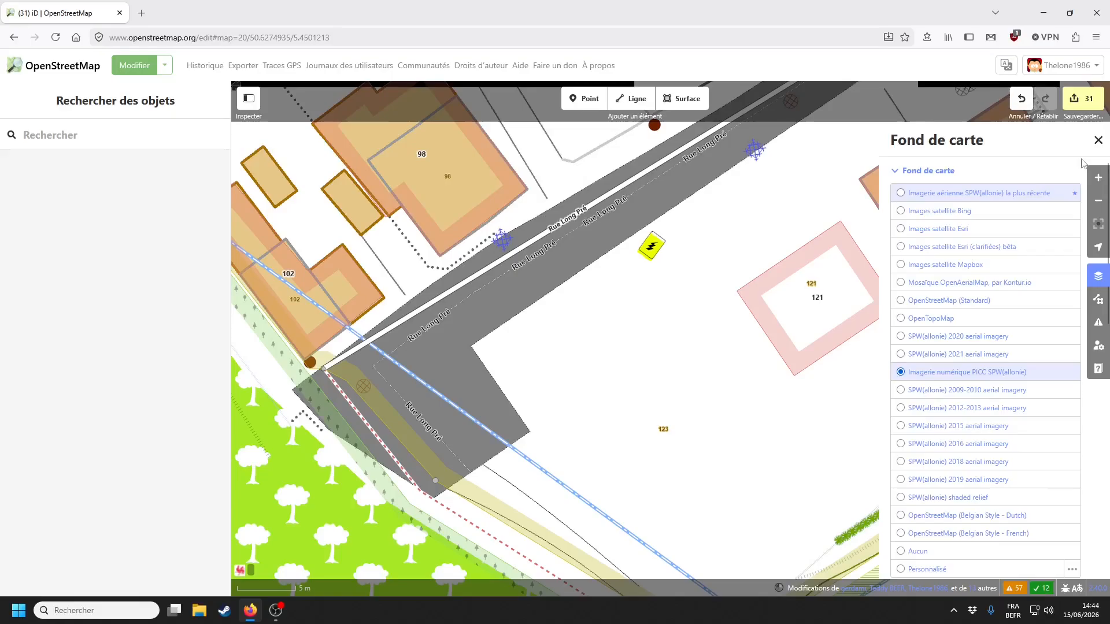
pyautogui.press('1')
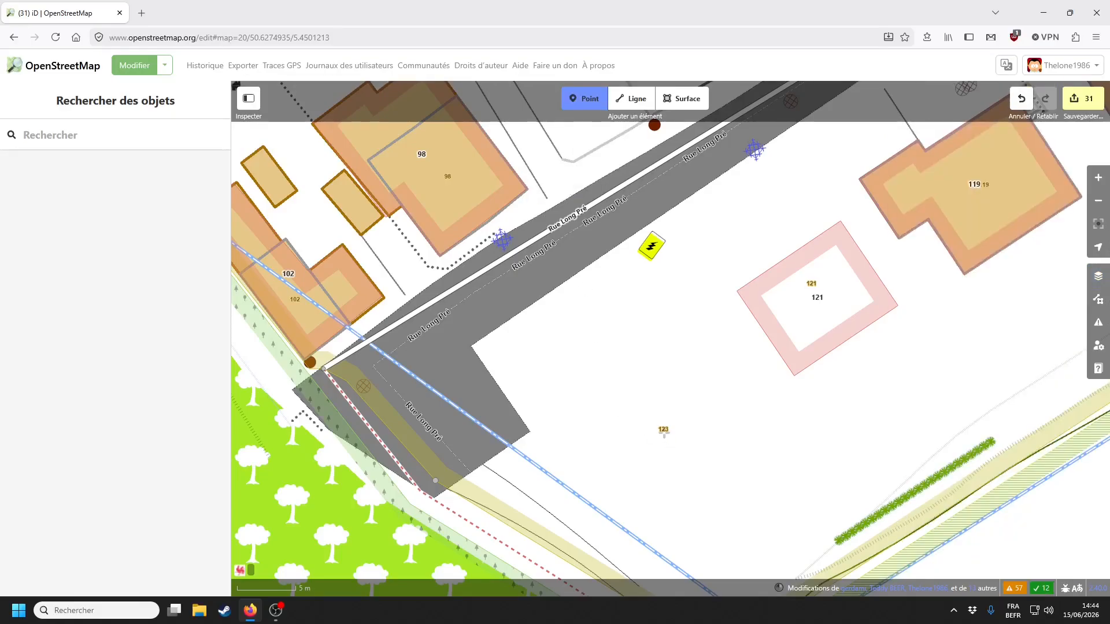
pyautogui.scroll(-3, 716, 354)
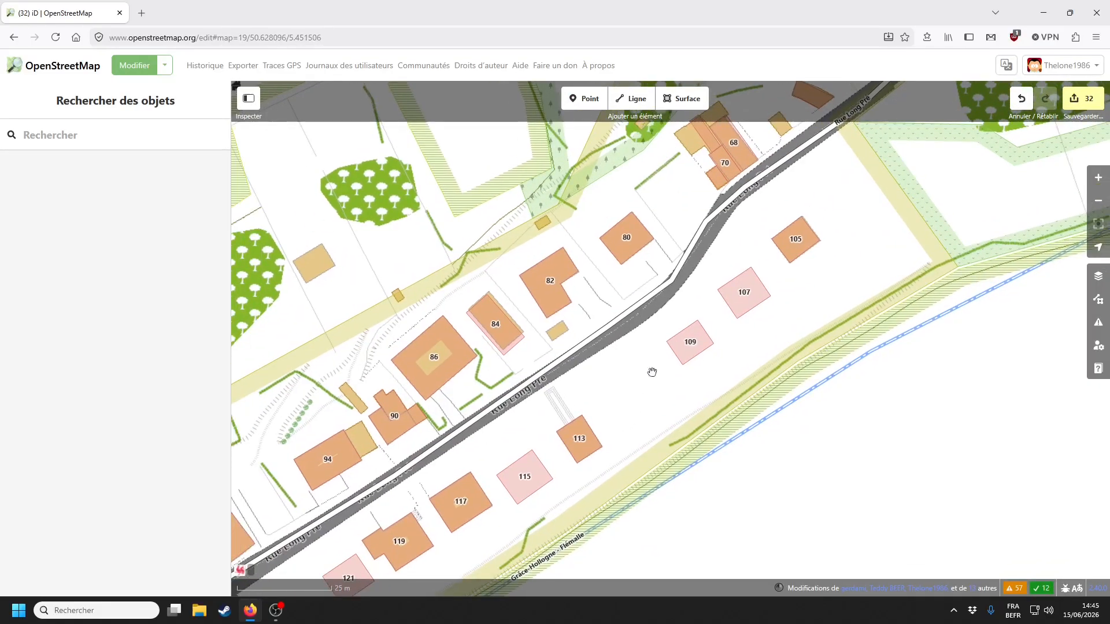
# - Compare the latest SPW aerial and Esri imagery while centring the Chemin du Vicinal 723 junction
pyautogui.click(1098, 276)
pyautogui.click(954, 192)
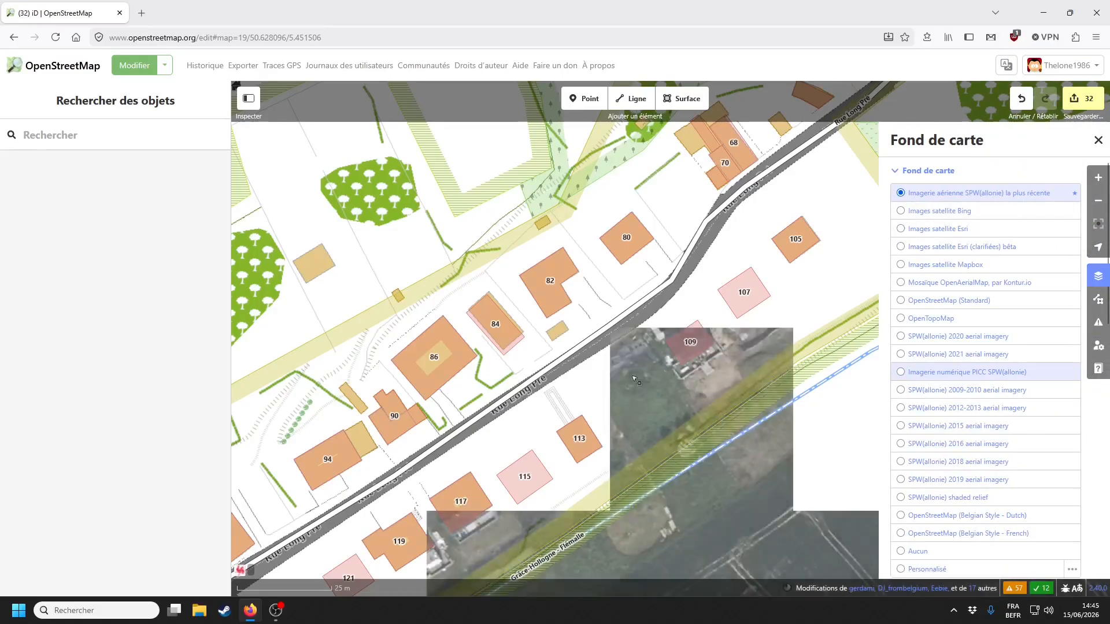
pyautogui.scroll(-2, 630, 397)
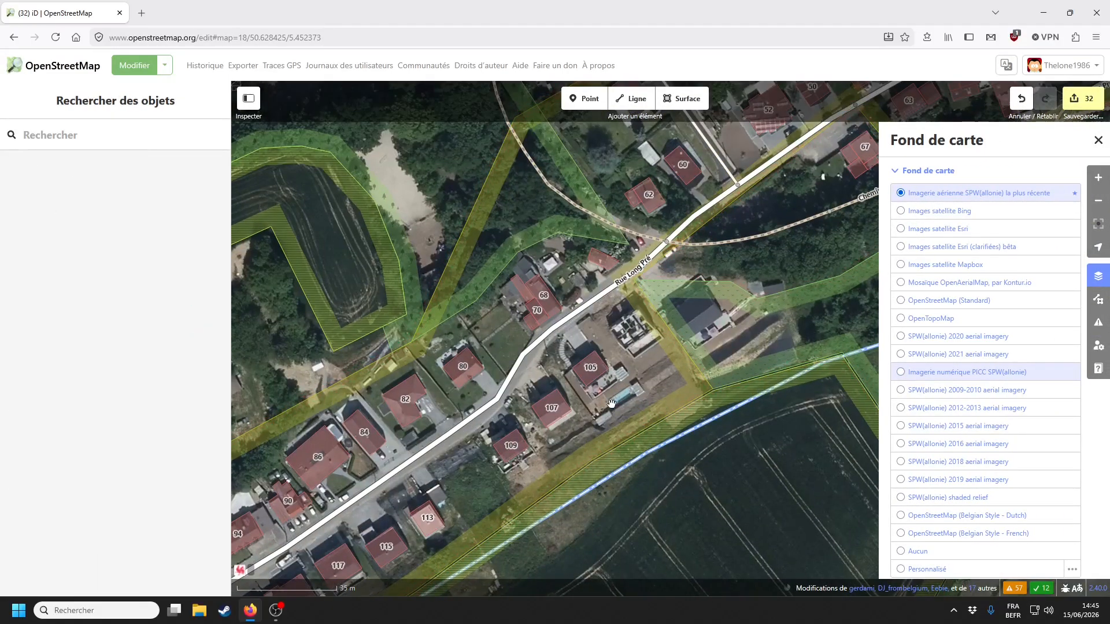
pyautogui.moveTo(705, 338); pyautogui.dragTo(654, 404)
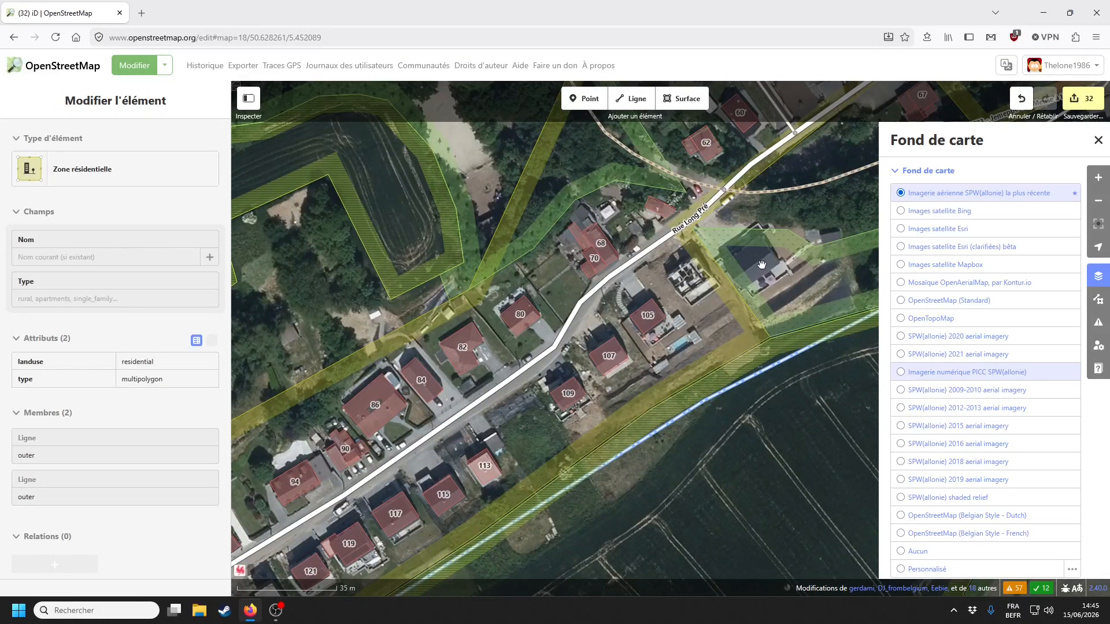
pyautogui.hotkey('ctrl', 'b')
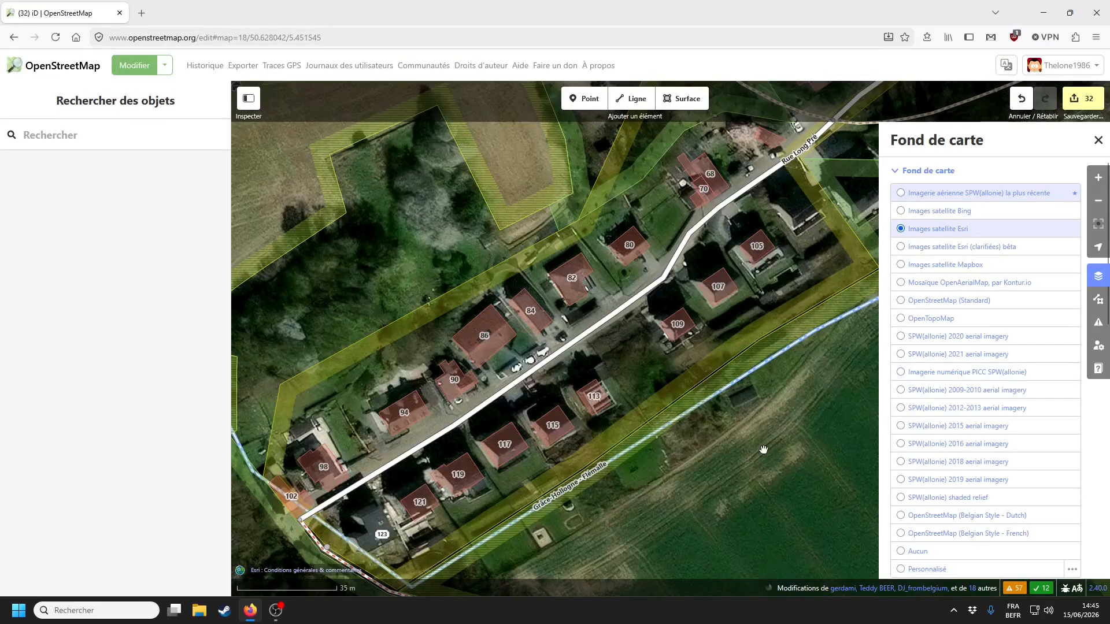
pyautogui.moveTo(591, 547); pyautogui.dragTo(677, 467)
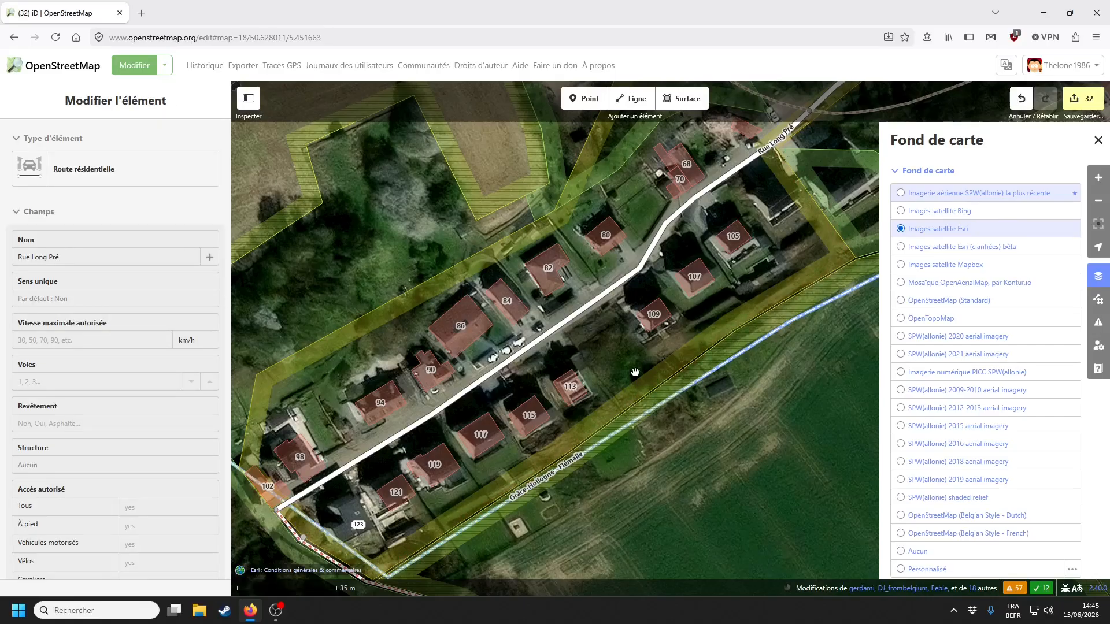
pyautogui.moveTo(645, 372); pyautogui.dragTo(522, 456)
pyautogui.moveTo(665, 347); pyautogui.dragTo(542, 430)
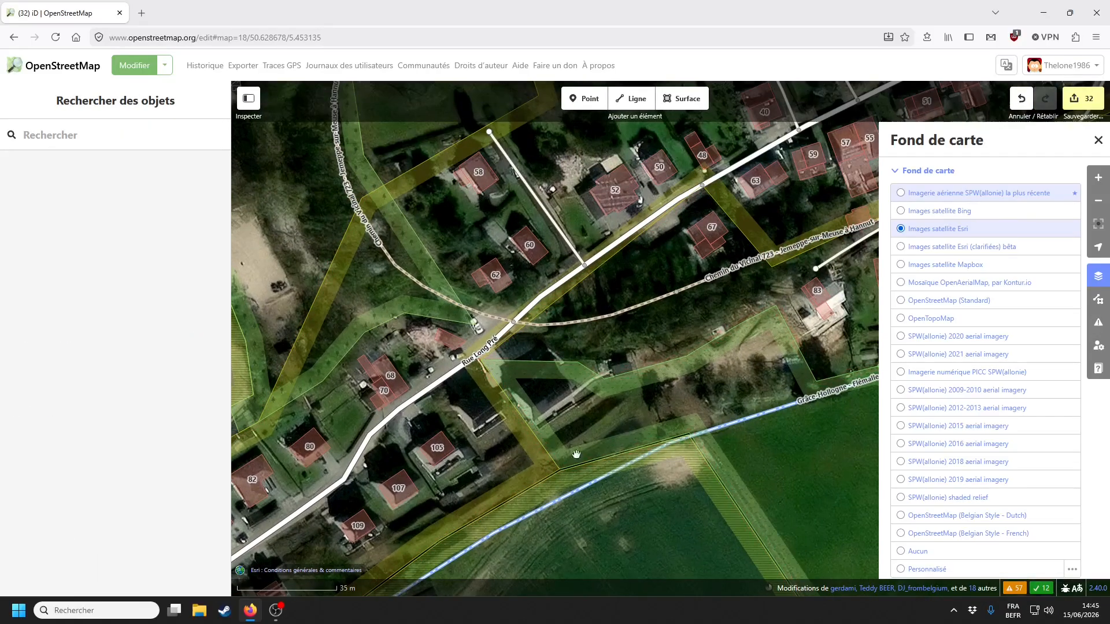
pyautogui.moveTo(688, 366); pyautogui.dragTo(848, 358)
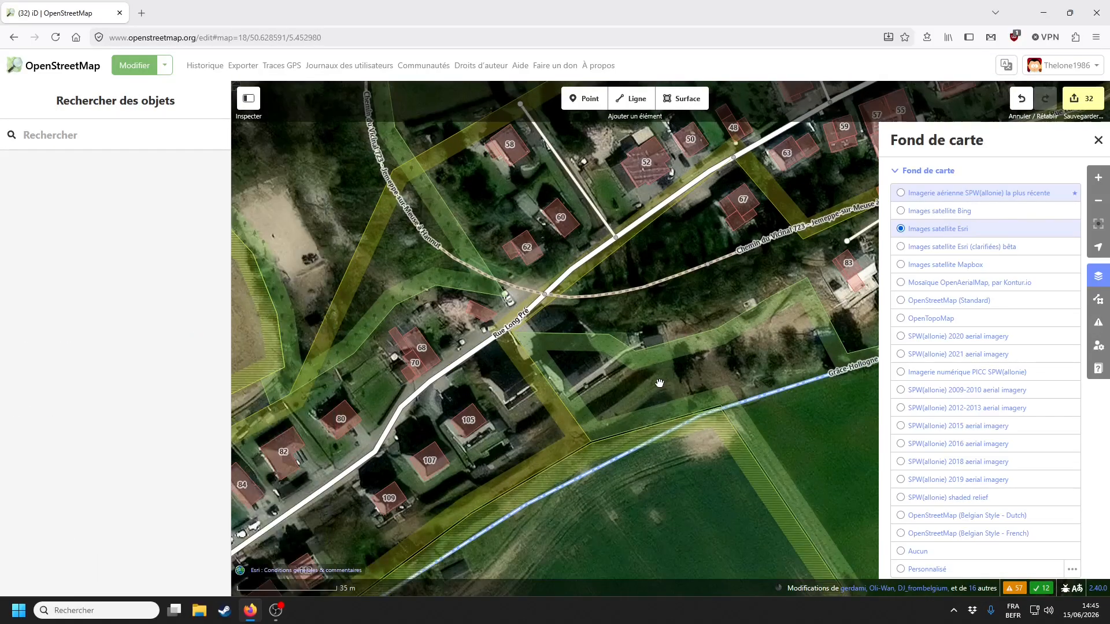
pyautogui.scroll(1, 848, 358)
# - Switch to PICC SPW imagery and centre the empty plots beside house 105
pyautogui.click(1022, 381)
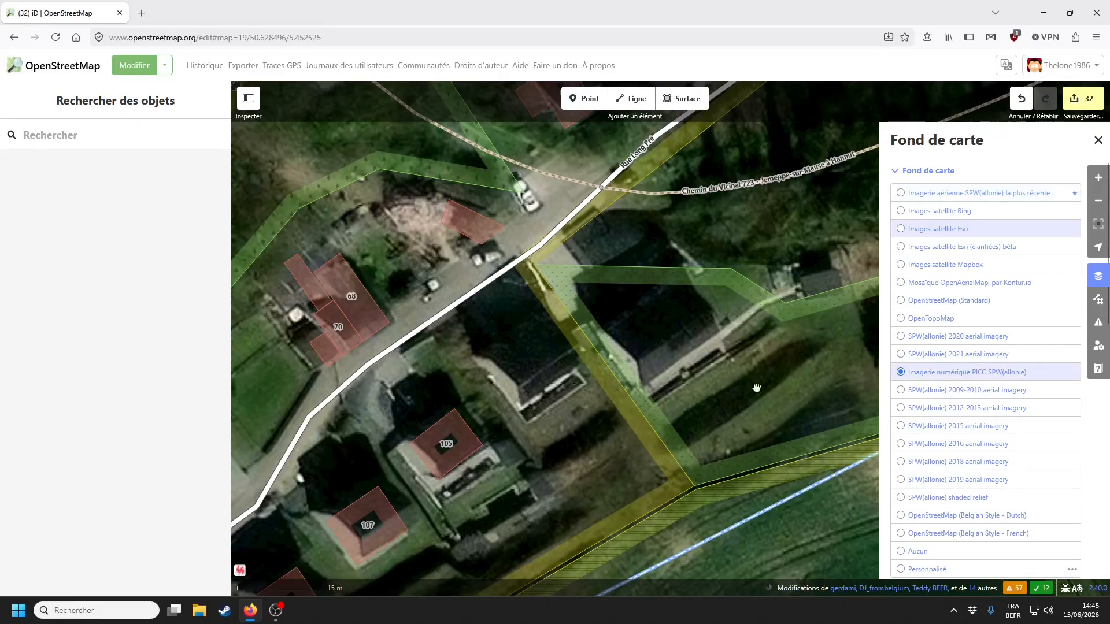
pyautogui.moveTo(500, 405); pyautogui.dragTo(503, 451)
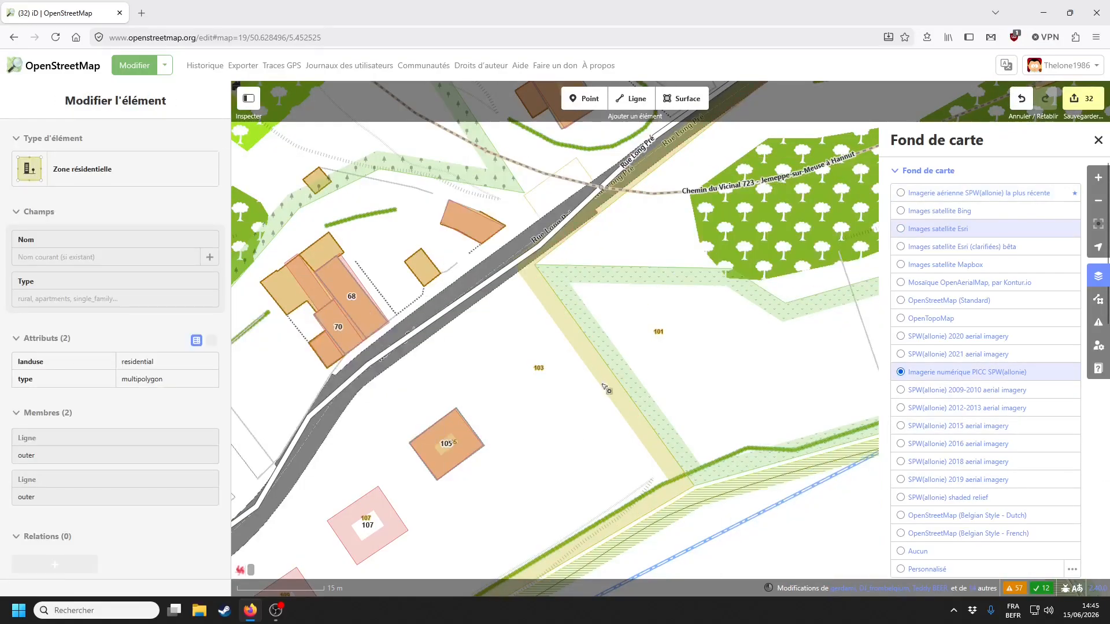
pyautogui.moveTo(572, 431); pyautogui.dragTo(458, 433)
pyautogui.click(1098, 140)
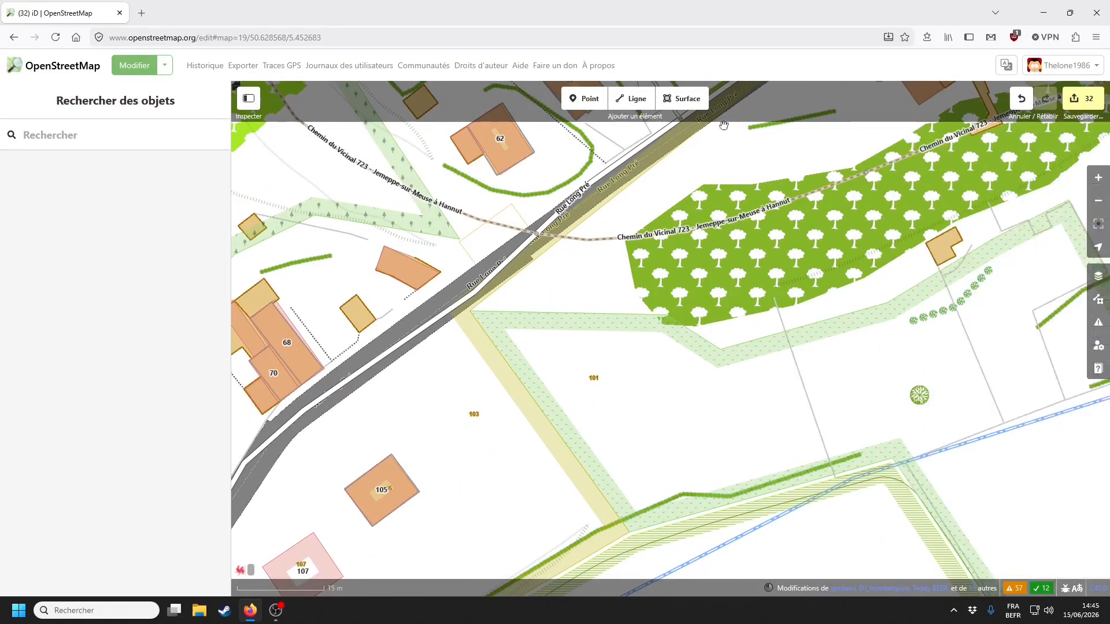
pyautogui.click(585, 98)
pyautogui.scroll(5, 434, 411)
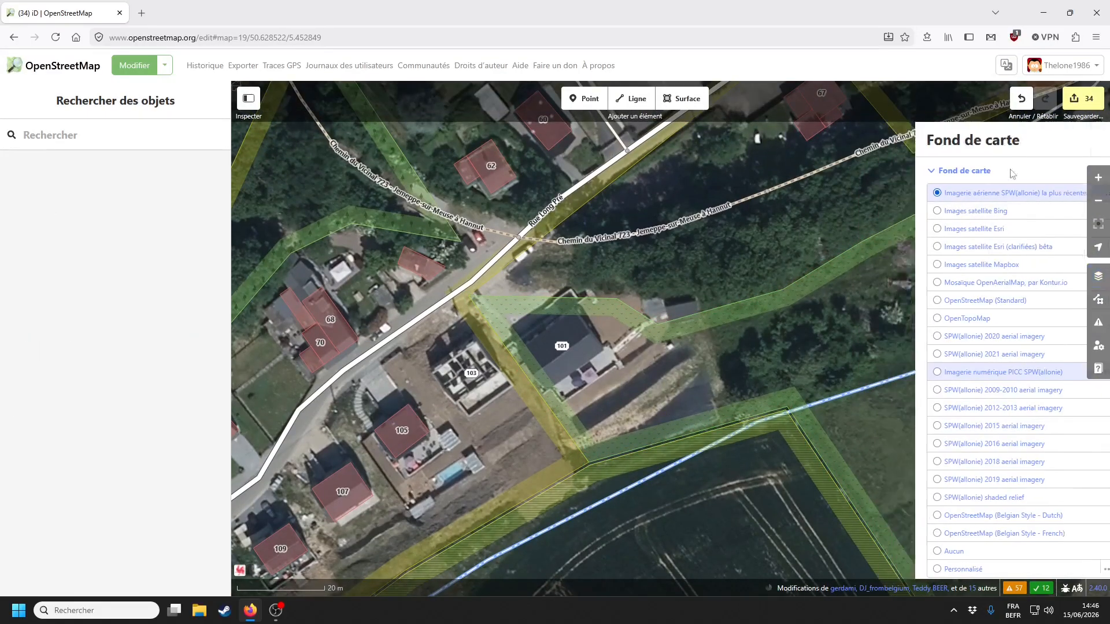
# - Drag the corner of the grass area beside house 101 onto the neighbouring vertex
pyautogui.click(470, 299)
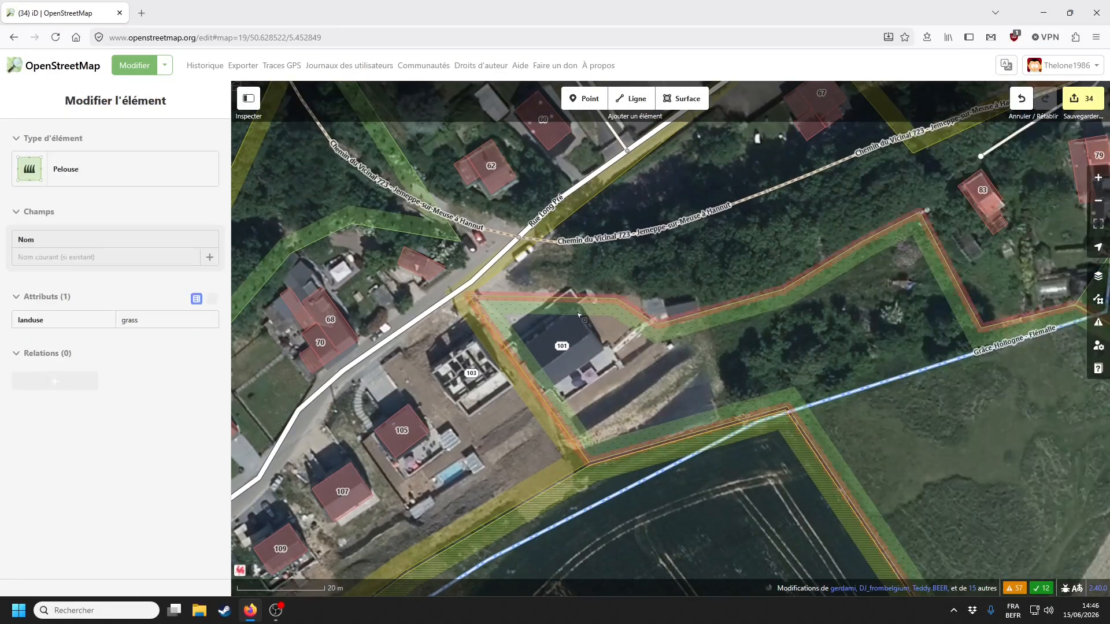
pyautogui.moveTo(469, 298); pyautogui.dragTo(616, 299)
pyautogui.press('Escape')
pyautogui.scroll(-2, 682, 427)
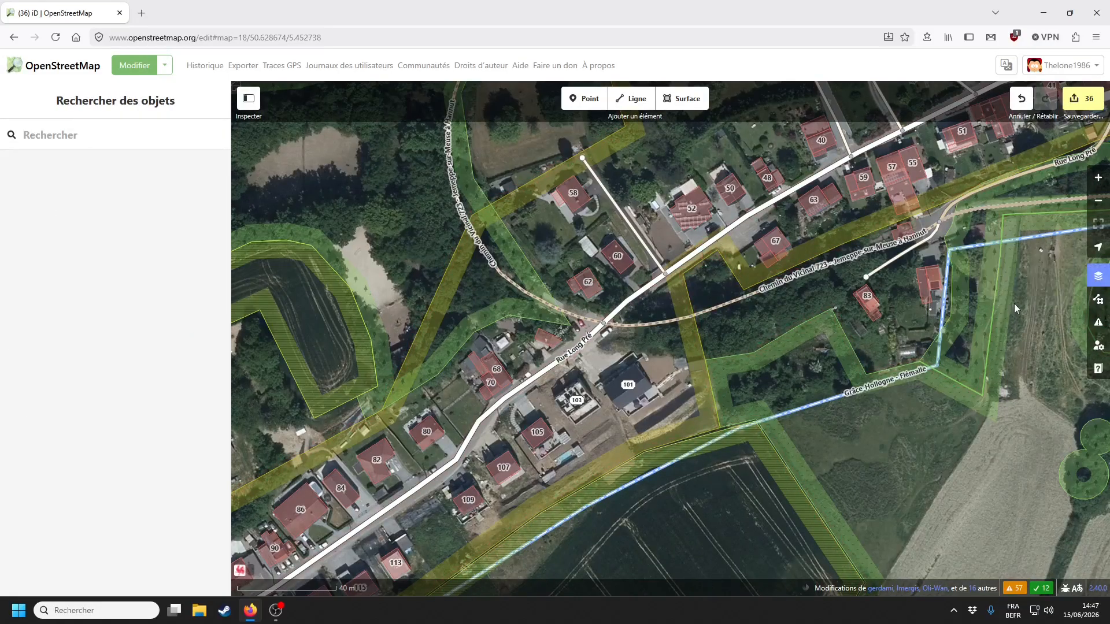
# - Switch to Esri satellite imagery and pan over to the Rue Jean-Louis Adam area
pyautogui.click(1099, 275)
pyautogui.click(946, 230)
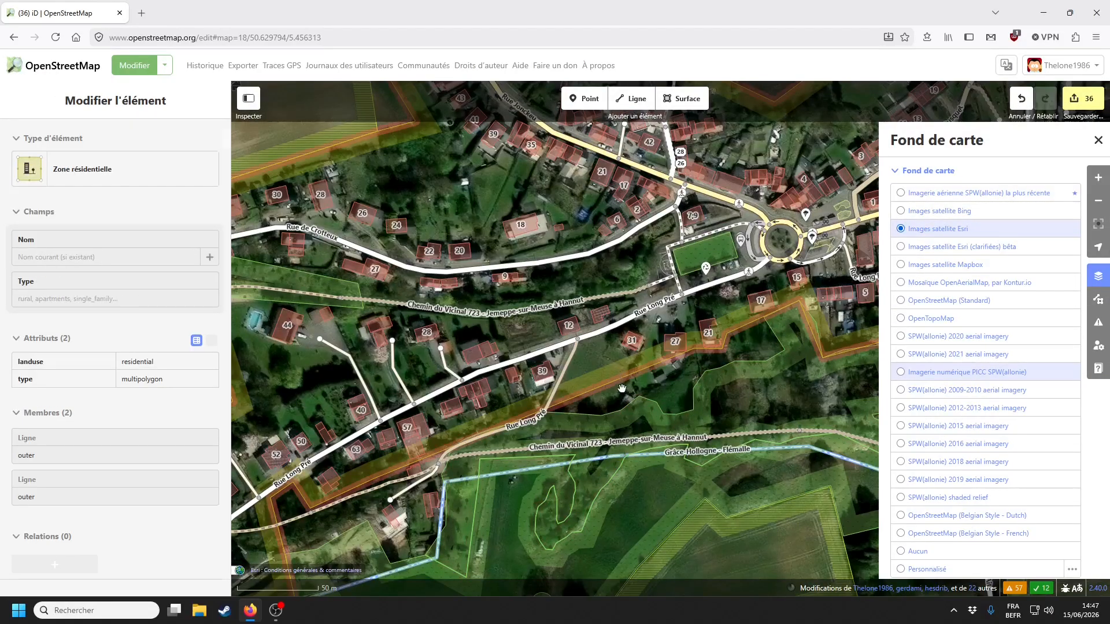
pyautogui.moveTo(616, 370); pyautogui.dragTo(403, 332)
pyautogui.moveTo(488, 567); pyautogui.dragTo(769, 411)
pyautogui.moveTo(376, 492); pyautogui.dragTo(627, 248)
pyautogui.moveTo(467, 436); pyautogui.dragTo(792, 376)
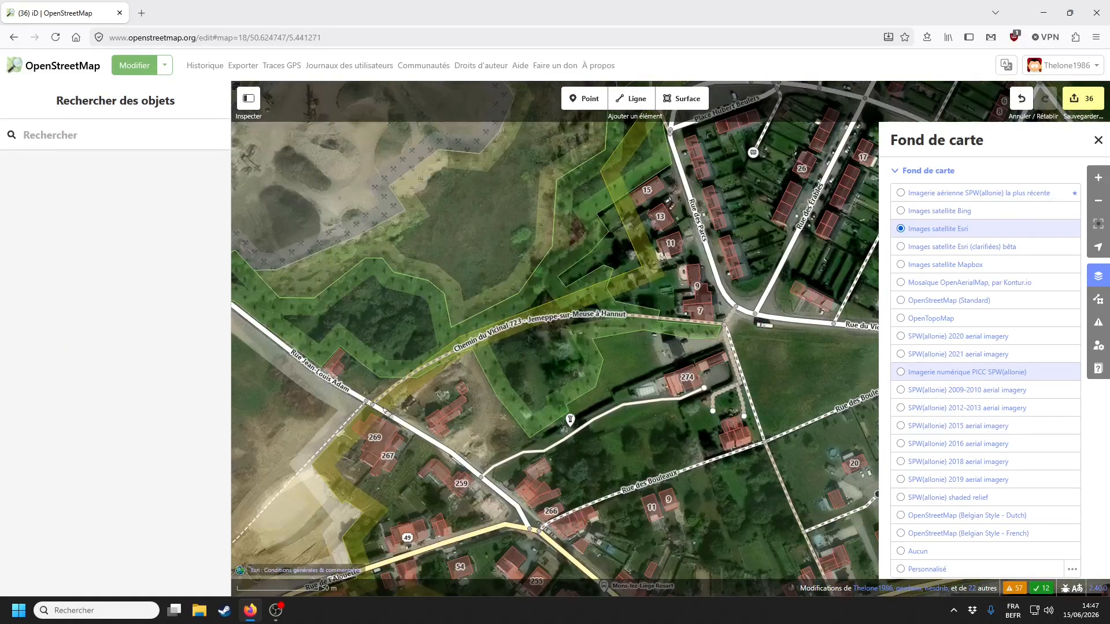
pyautogui.moveTo(318, 487); pyautogui.dragTo(543, 386)
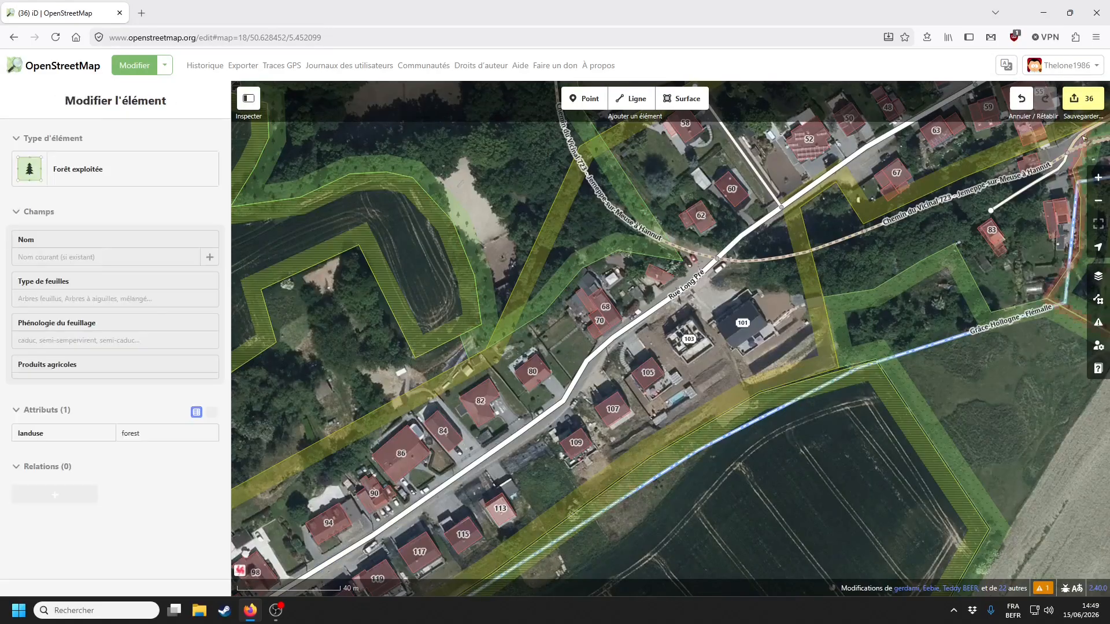
# - Upload the 36 edits with the comment 'Mises à jour diverses sur Flémalle (bâtiments, adresses)'
pyautogui.click(1083, 98)
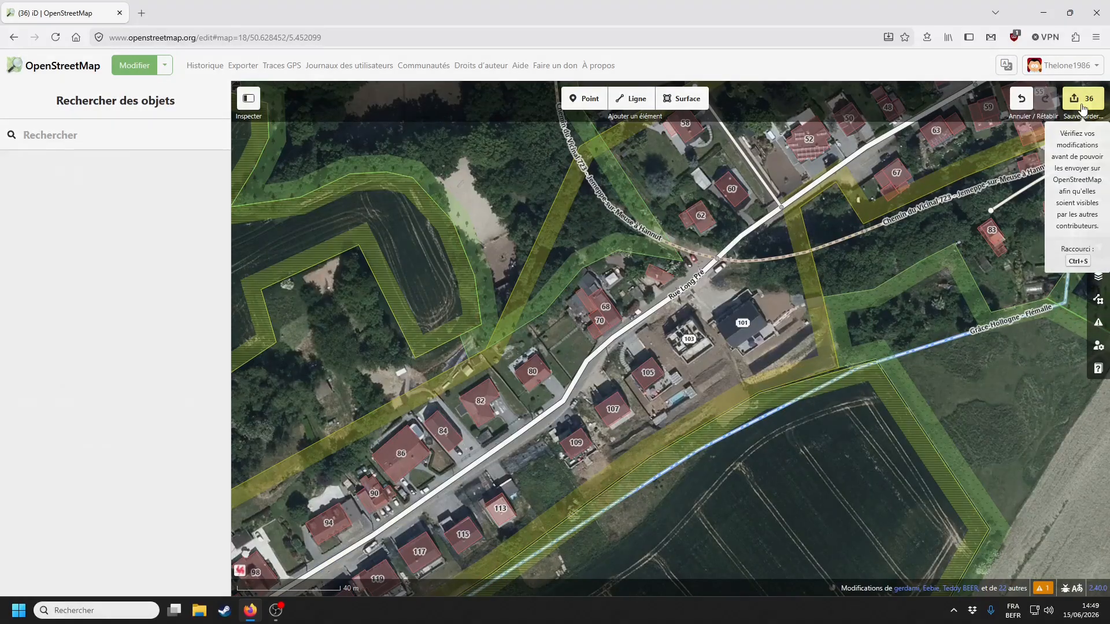
pyautogui.scroll(-2, 7, 366)
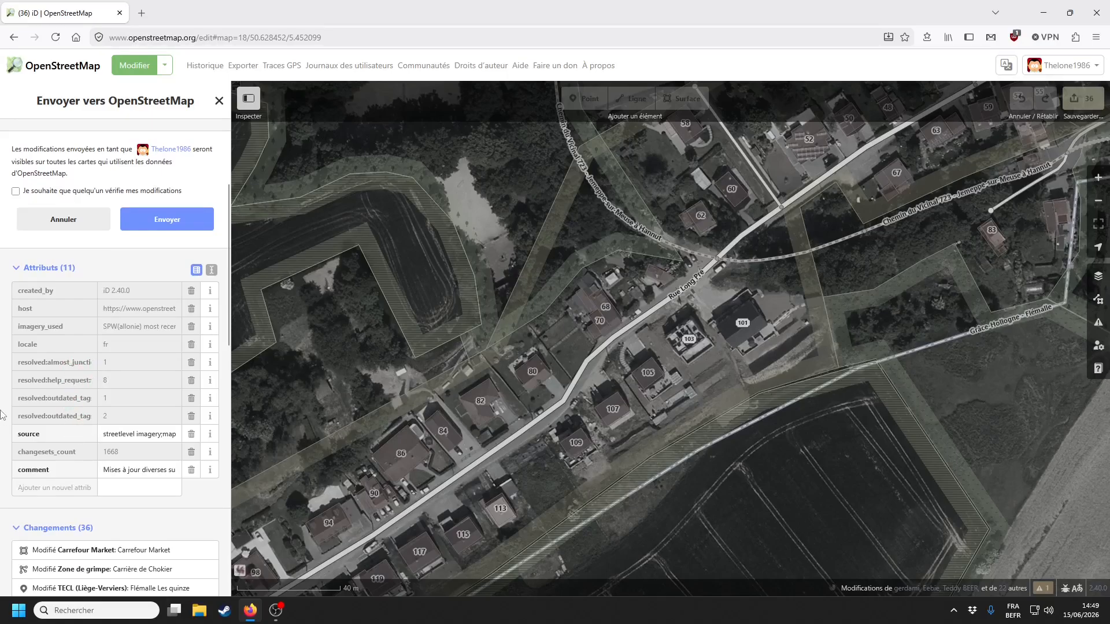
pyautogui.scroll(5, 3, 393)
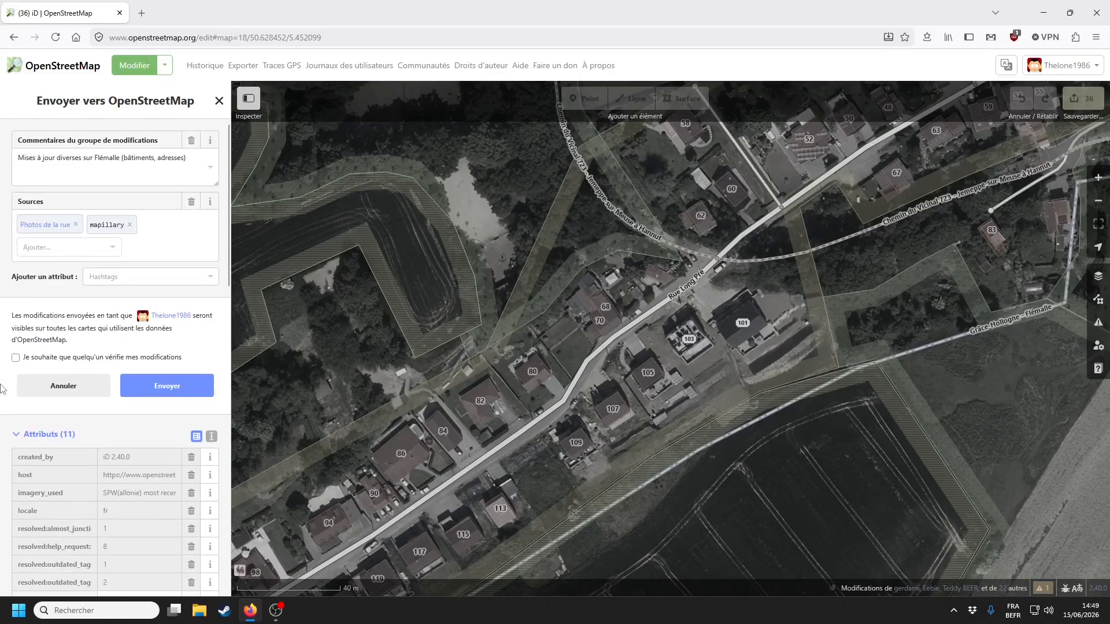
pyautogui.click(183, 383)
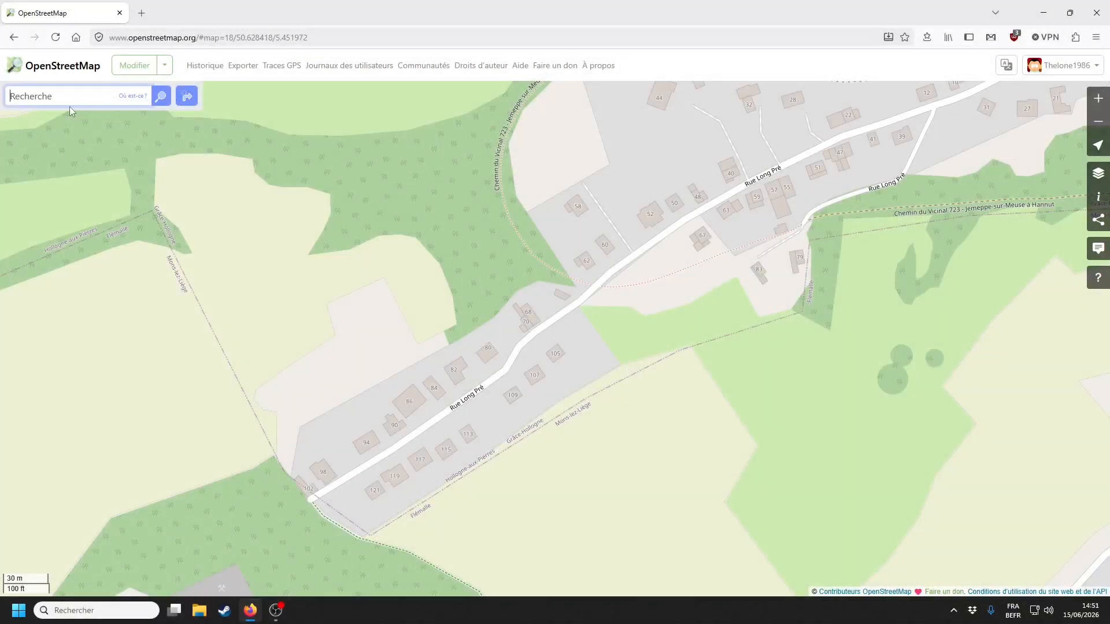
# - Open the map in a second tab and browse Flémalle-Haute near the N677 roundabout
pyautogui.middleClick(55, 72)
pyautogui.click(202, 7)
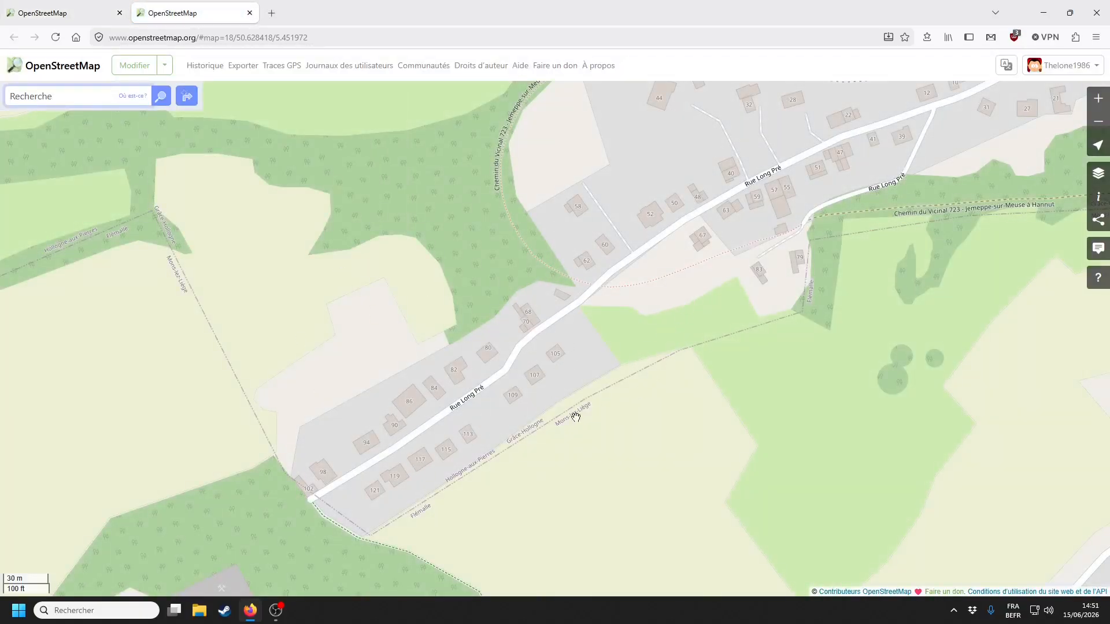
pyautogui.scroll(-1, 575, 228)
pyautogui.moveTo(529, 452); pyautogui.dragTo(376, 417)
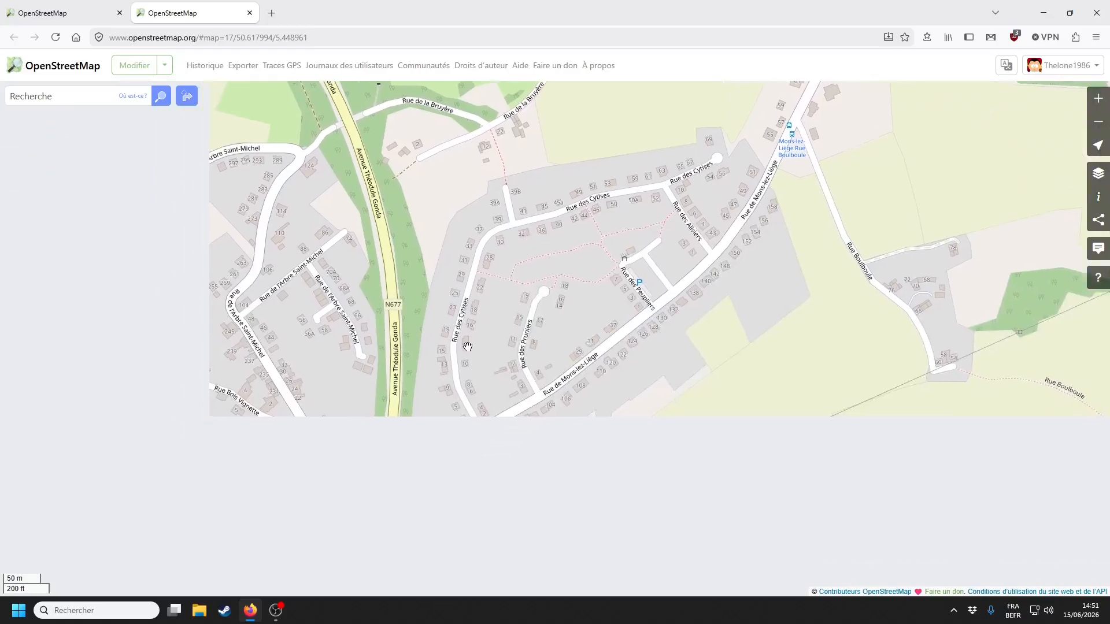
pyautogui.scroll(-2, 376, 416)
pyautogui.moveTo(426, 359); pyautogui.dragTo(567, 342)
pyautogui.scroll(2, 530, 194)
pyautogui.scroll(1, 535, 390)
pyautogui.moveTo(534, 391); pyautogui.dragTo(570, 389)
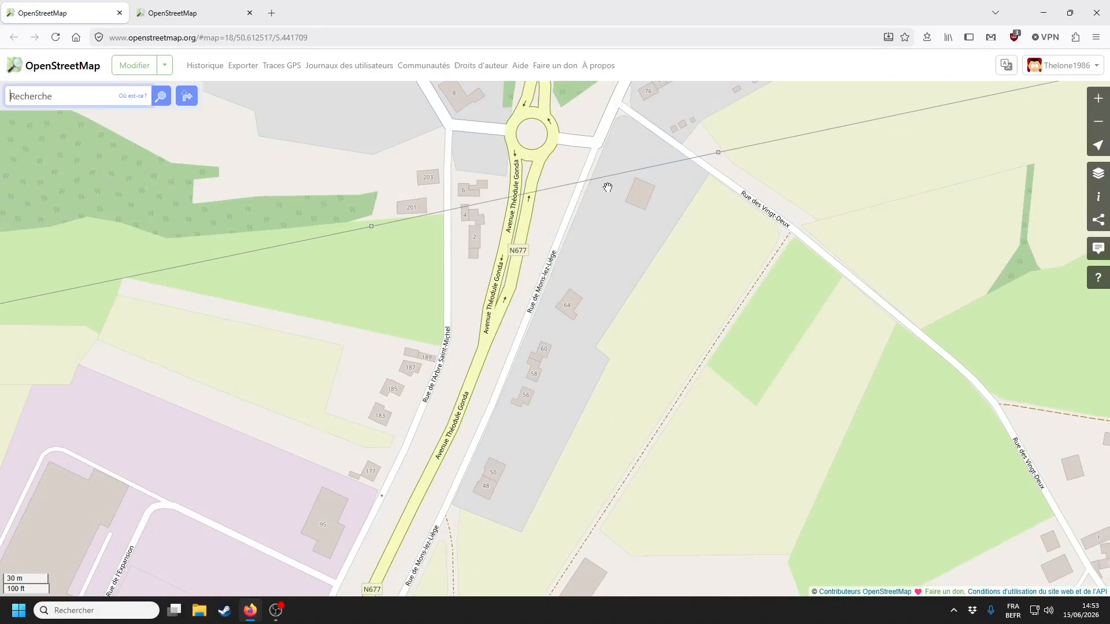
# - Reload the Rue Long Pré tab to show the new addresses 101, 103 and 123
pyautogui.hotkey('ctrl', 'Tab')
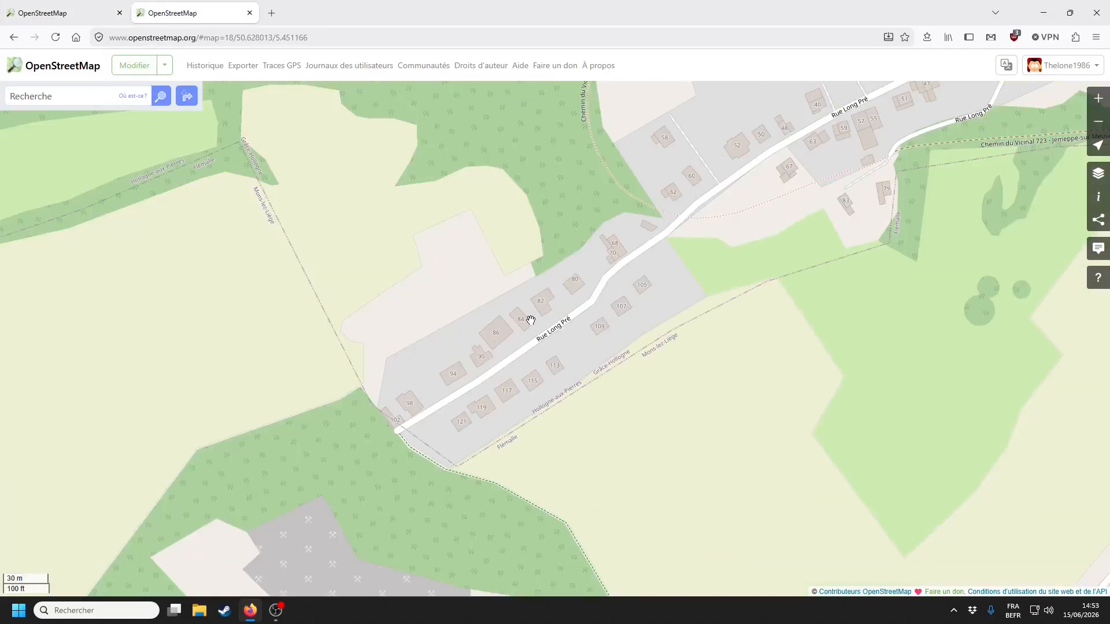
pyautogui.press('F5')
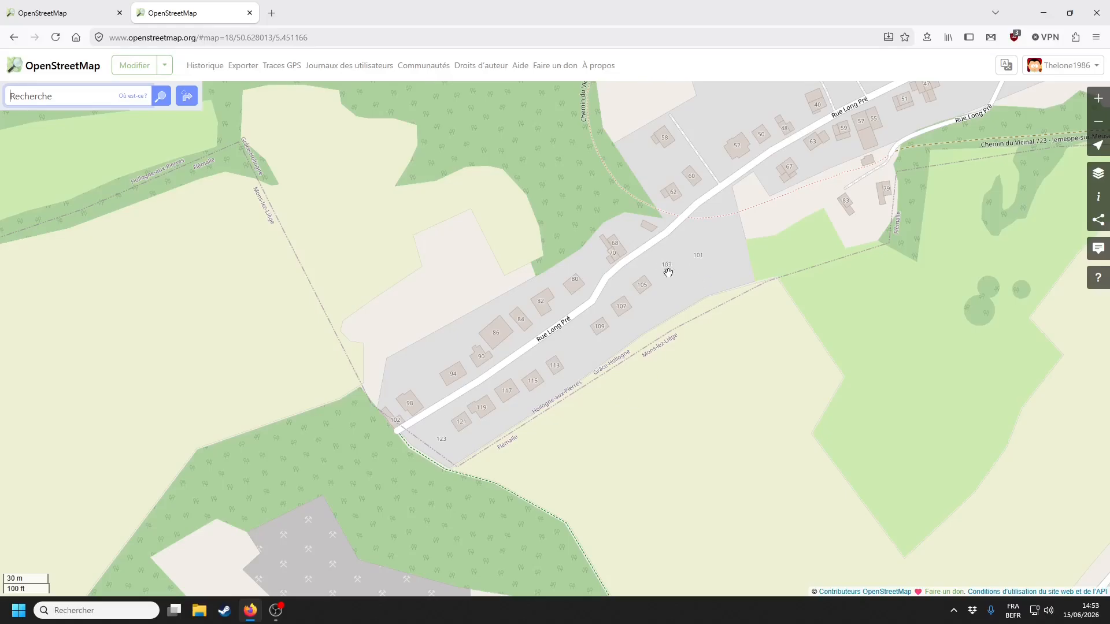
pyautogui.moveTo(669, 266); pyautogui.dragTo(624, 318)
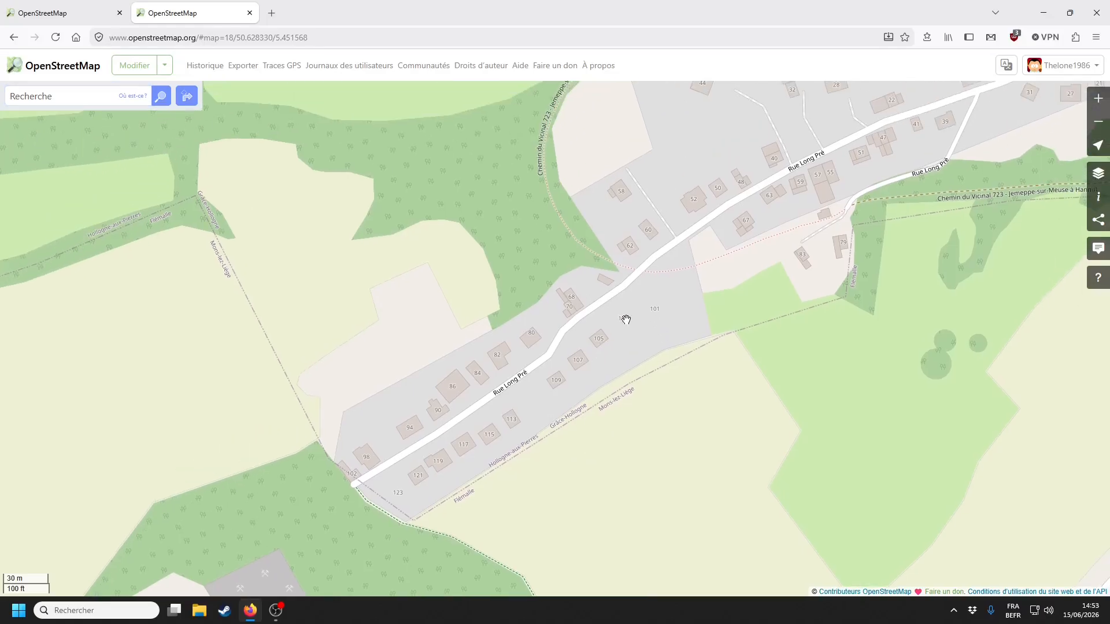